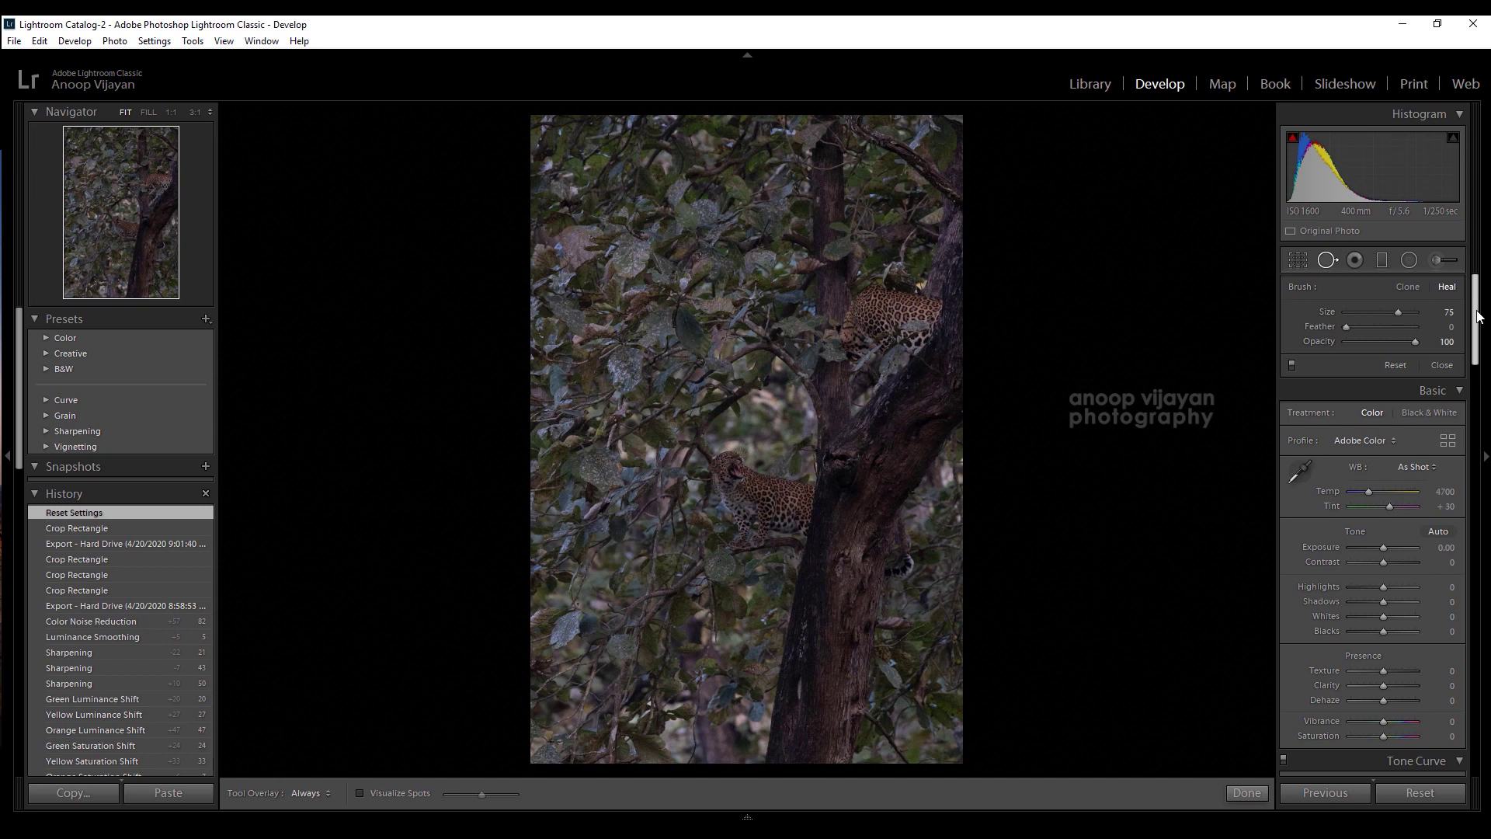
- Enable Remove Chromatic Aberration and the Canon EF 100-400mm lens profile corrections
mouse_move(1478, 314)
mouse_down()
mouse_move(1480, 706)
mouse_move(1481, 448)
mouse_up()
scroll(1414, 530, down, 5)
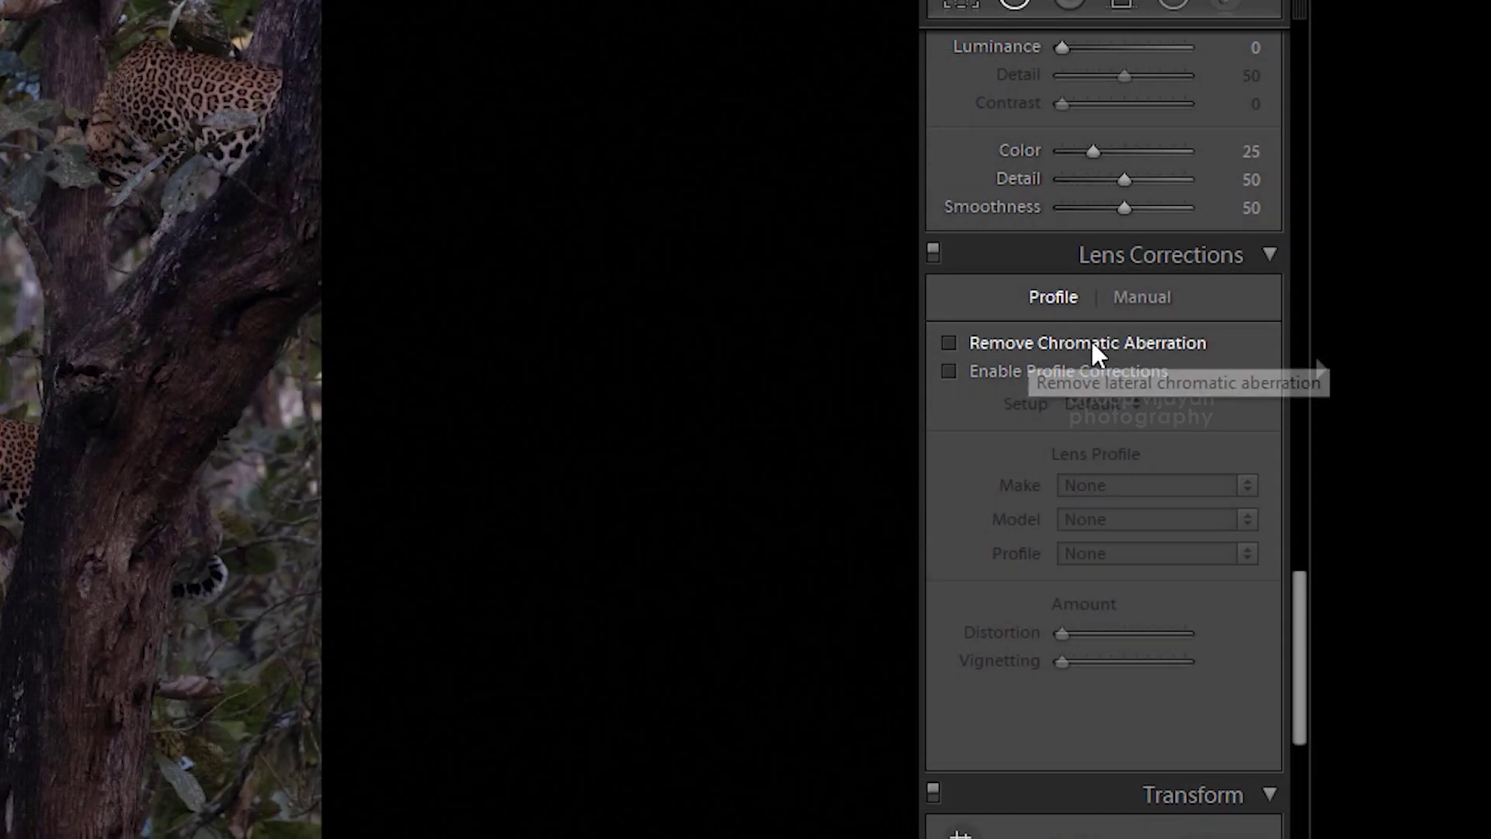
click(1092, 346)
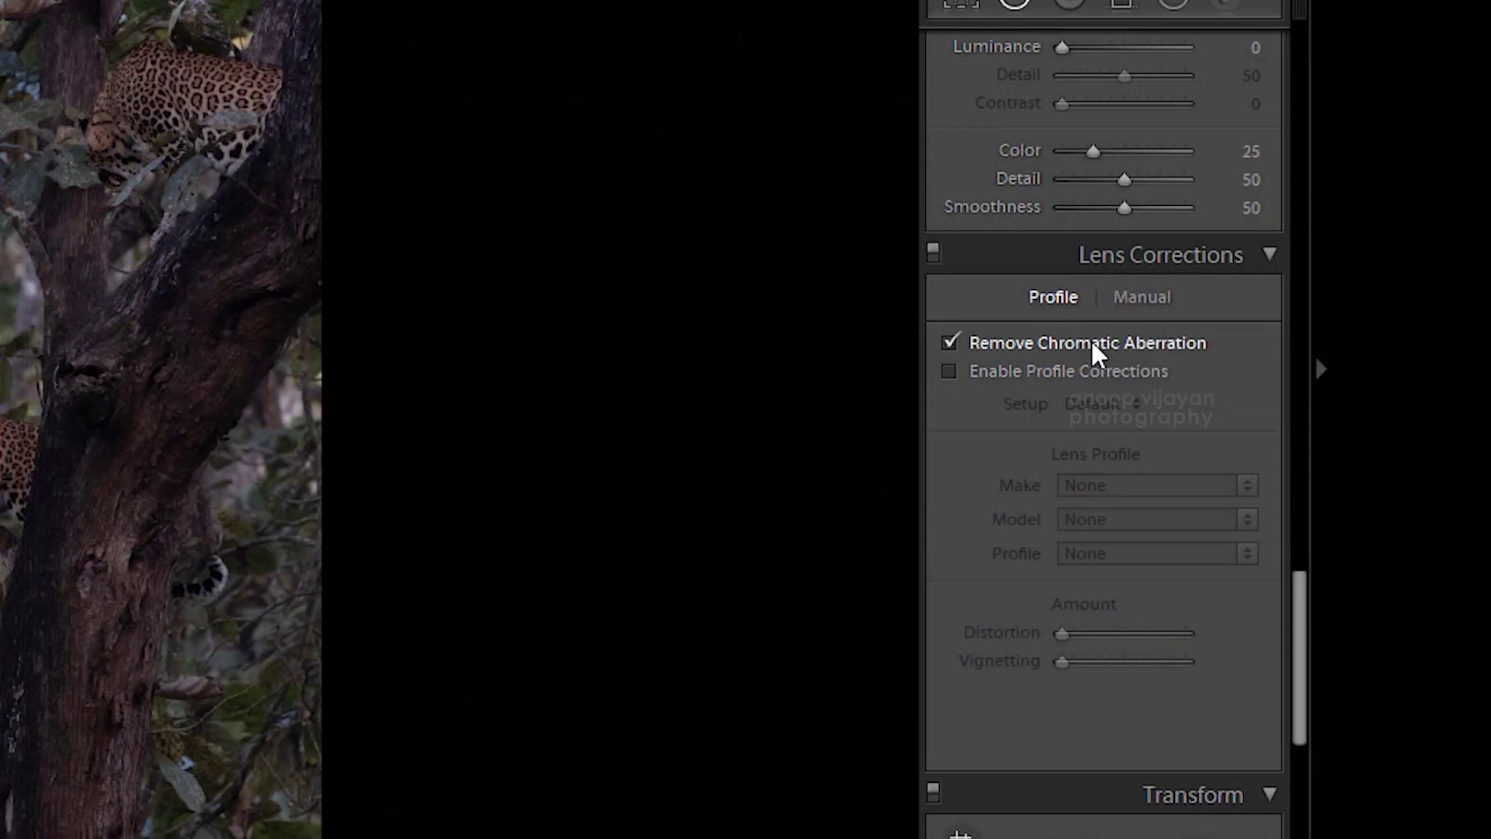
click(1128, 373)
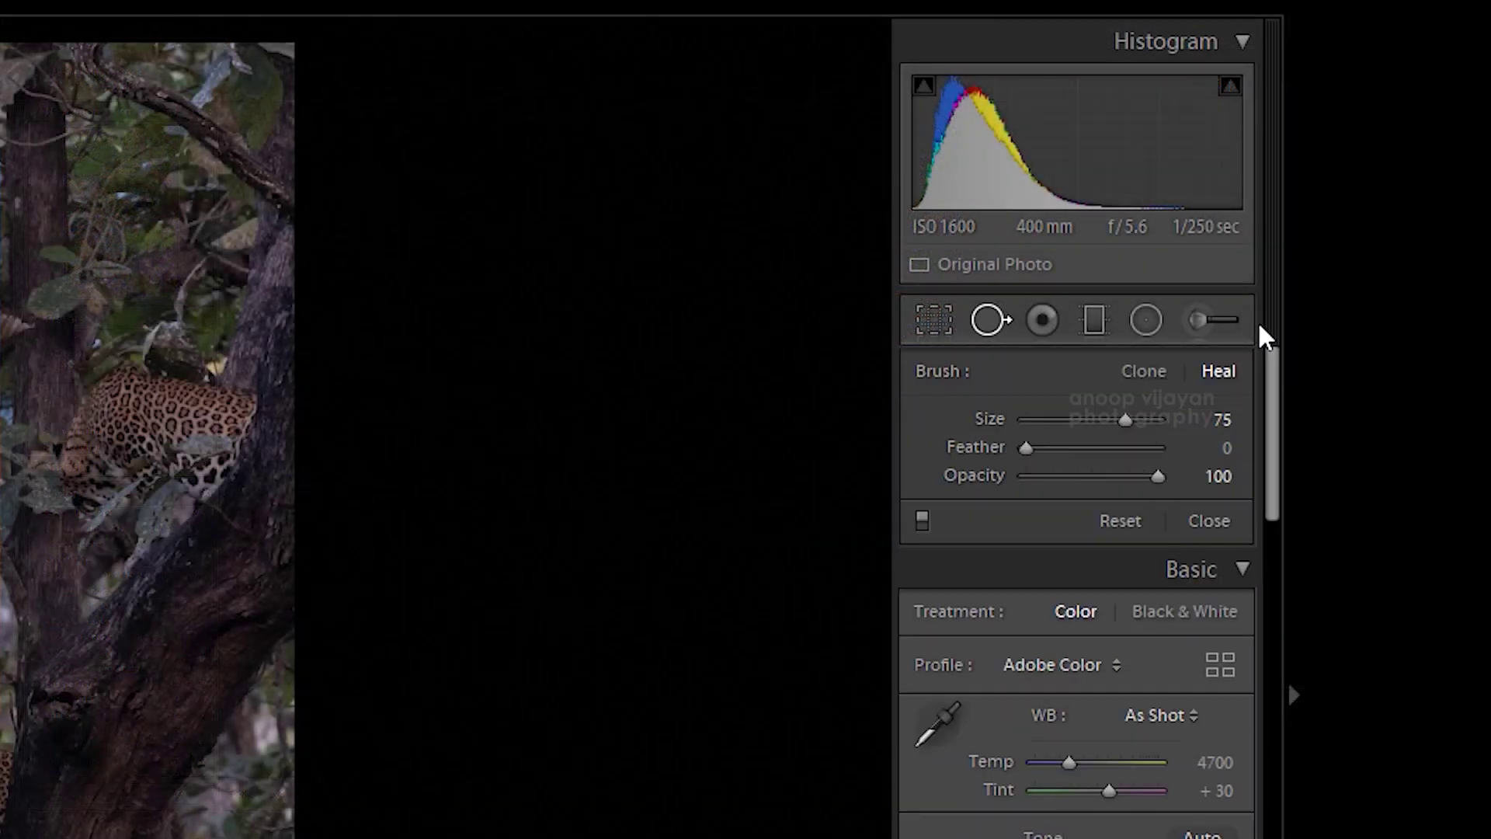
- Apply a 16 x 9 aspect-ratio crop to the leopard photo with Crop Overlay
click(941, 334)
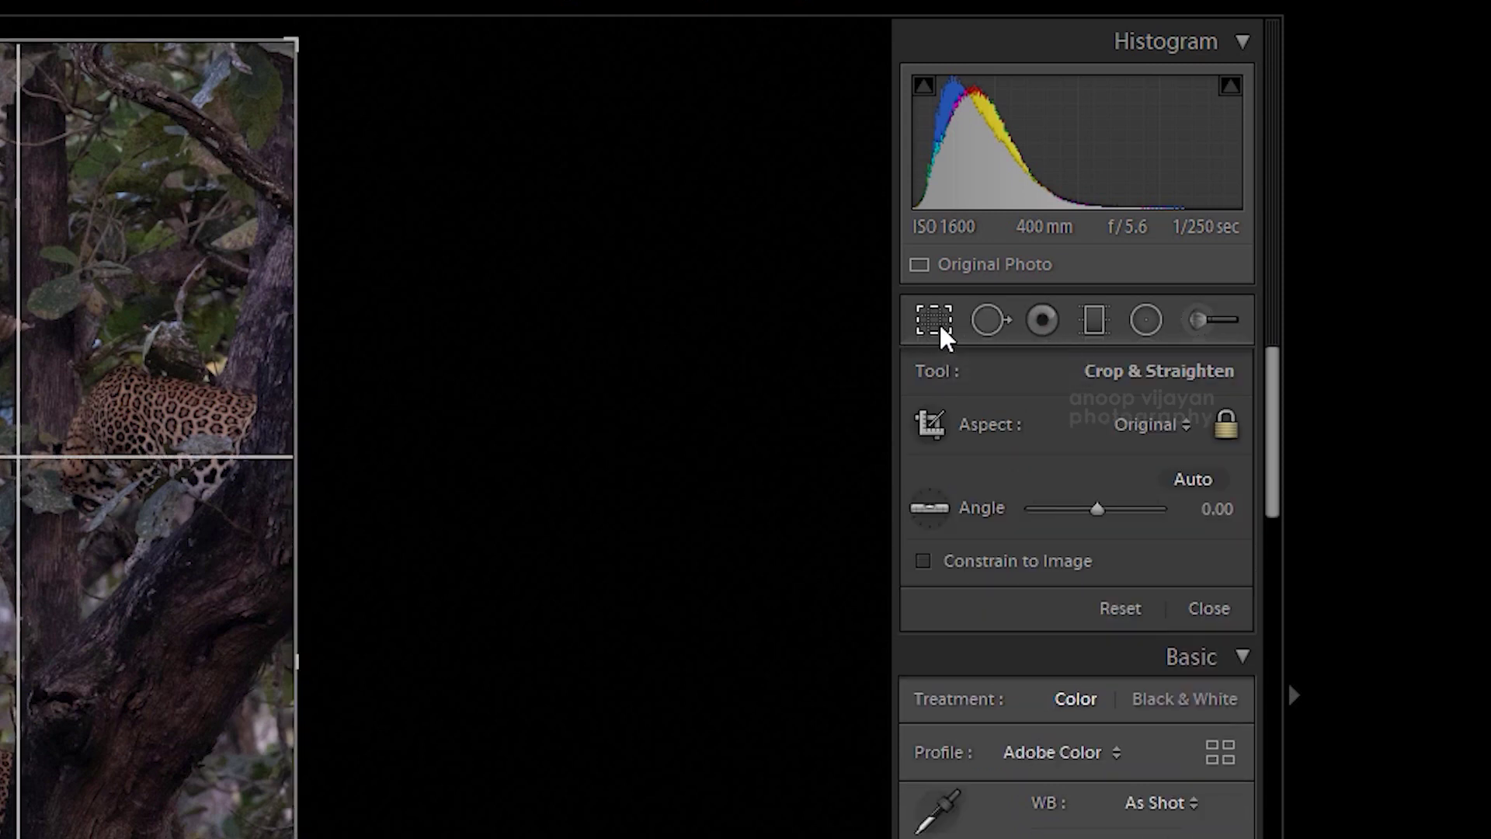
click(1186, 427)
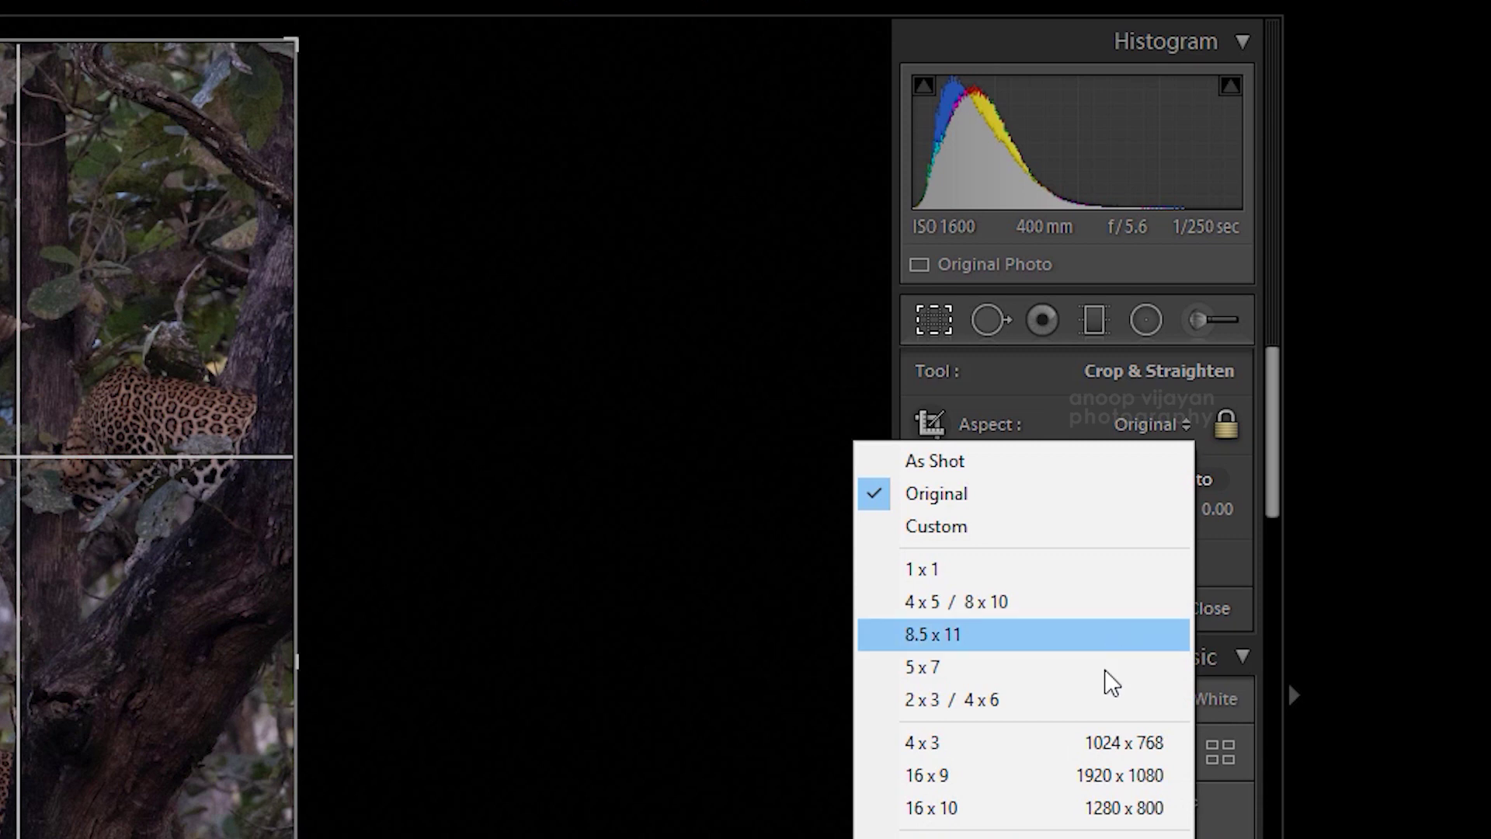
click(1065, 776)
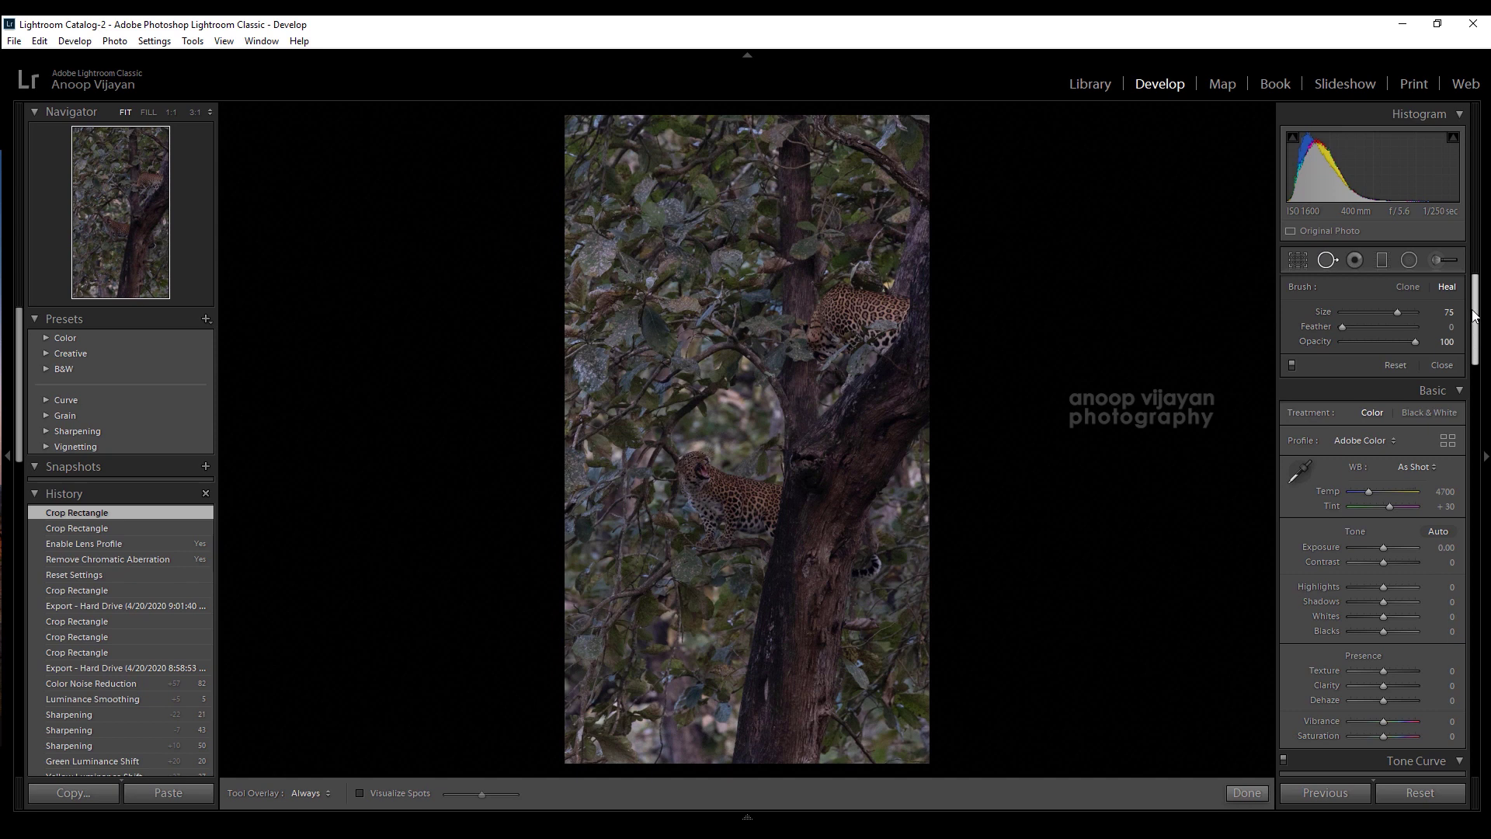
scroll(1342, 357, down, 3)
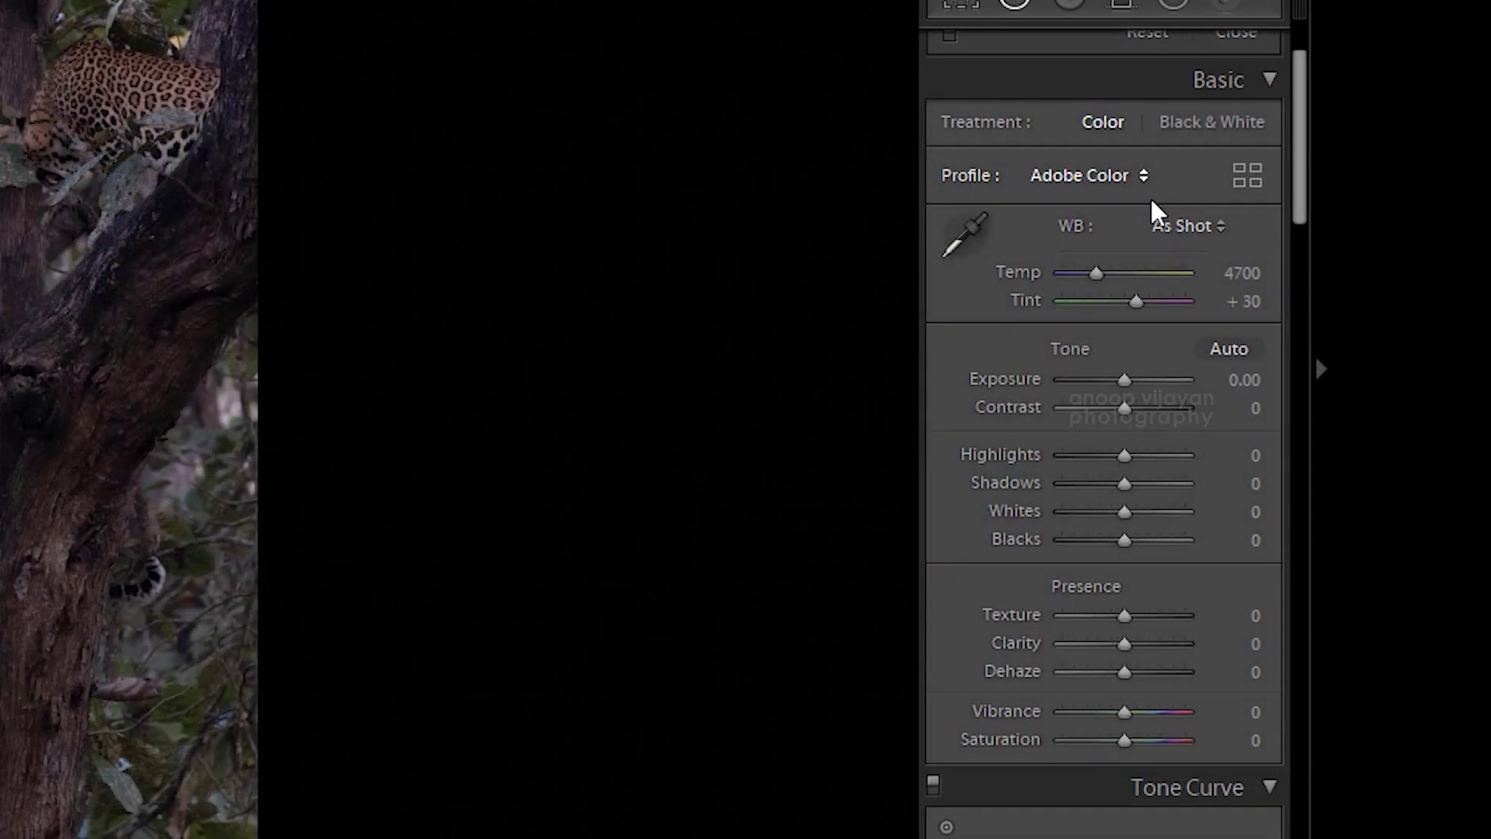
- Switch the profile to Adobe Landscape and raise Exposure to +0.48
click(1134, 183)
click(1114, 249)
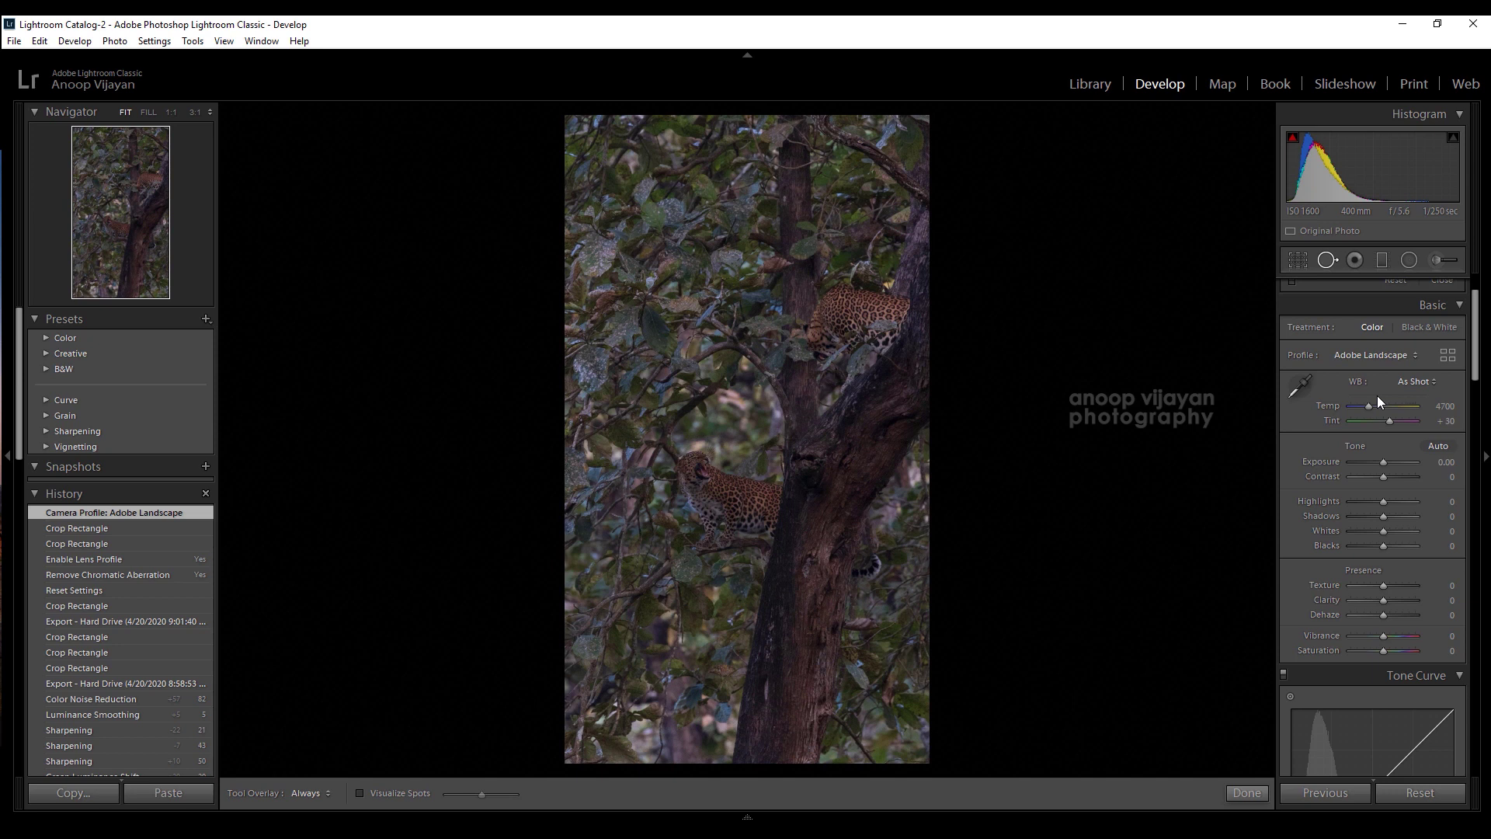
scroll(1379, 397, down, 2)
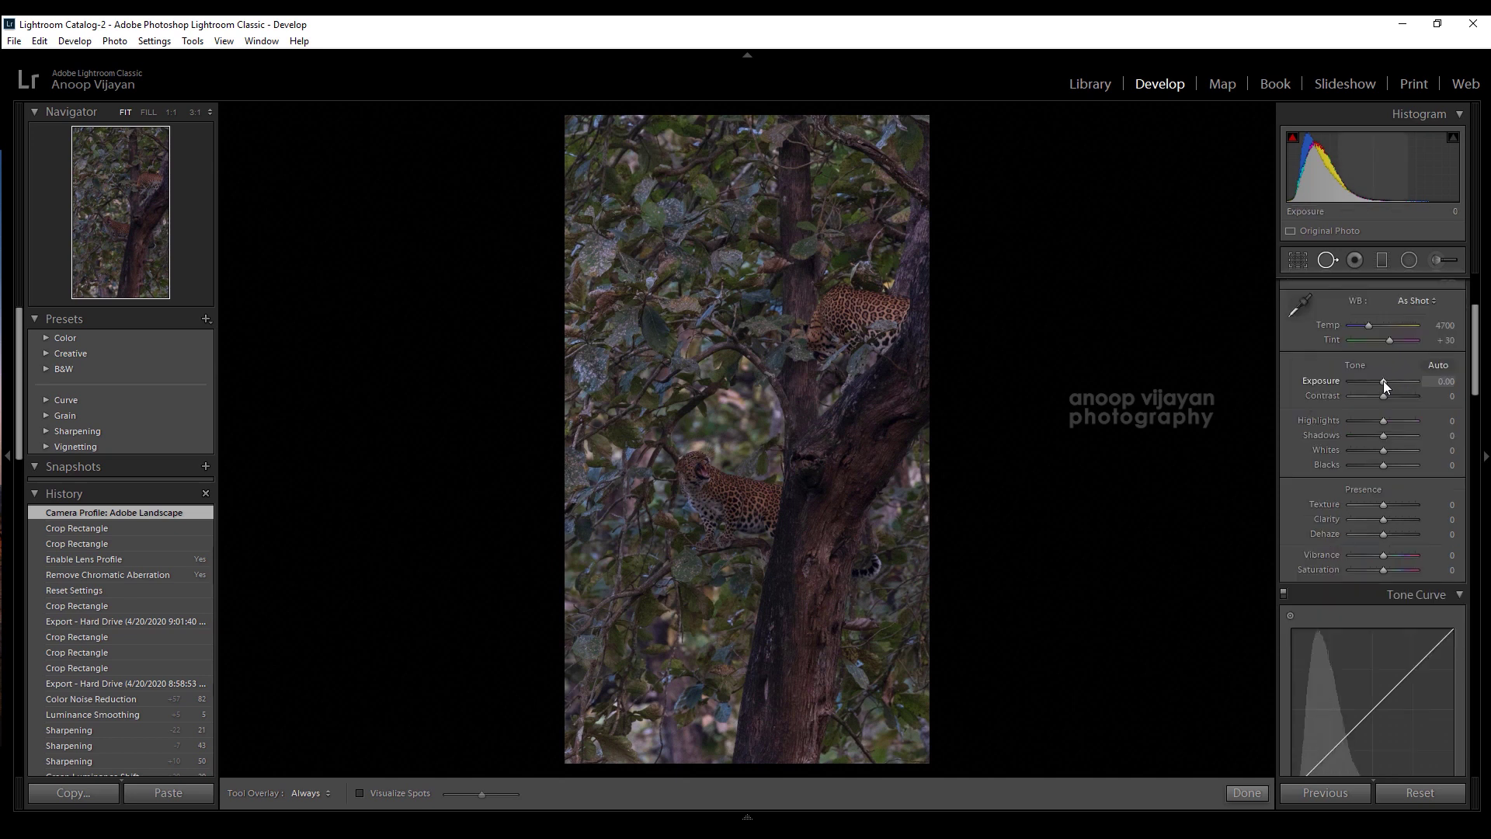
drag(1382, 380, 1386, 381)
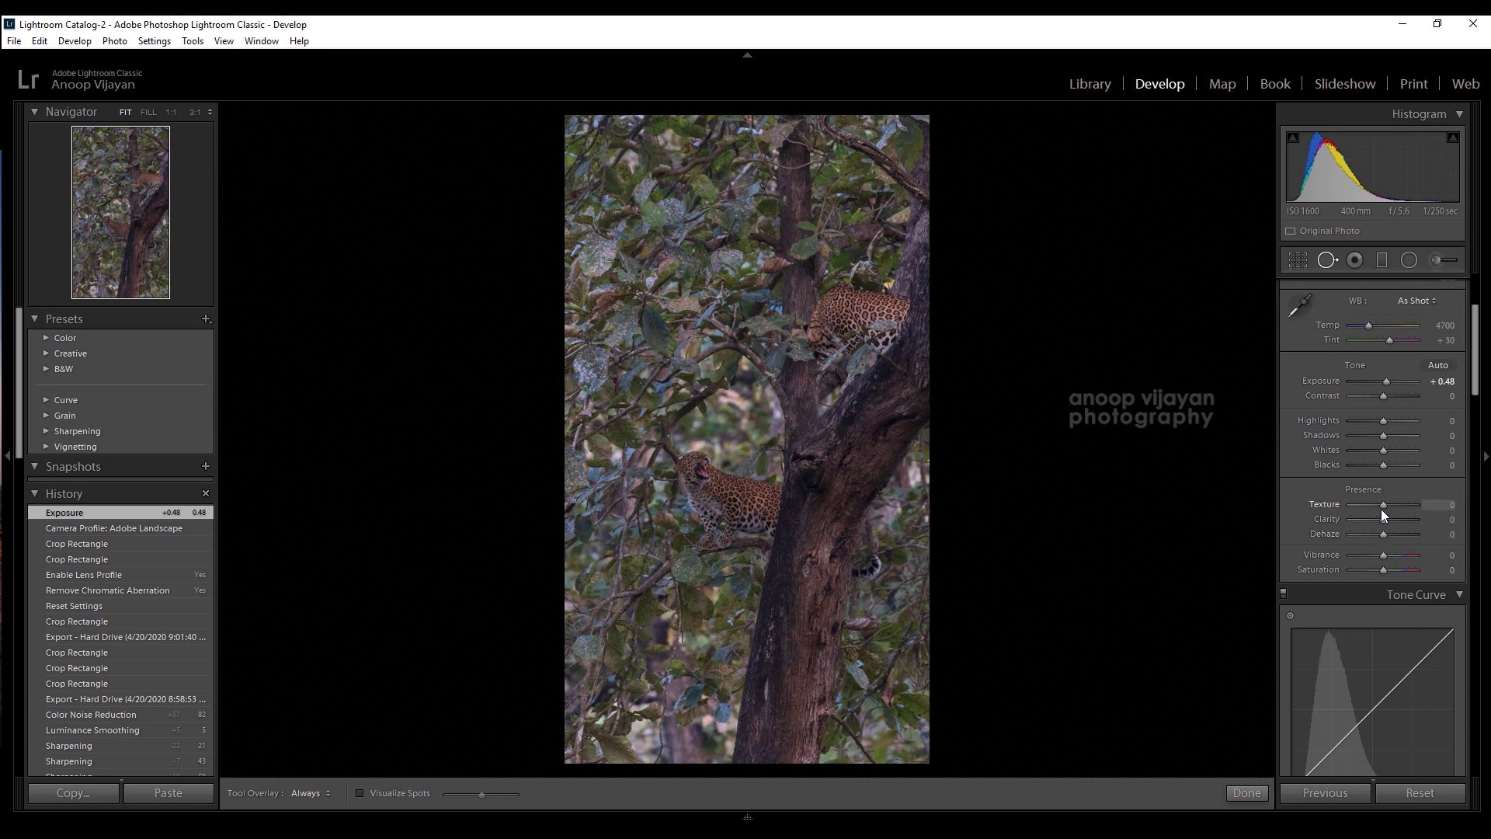
- Set Texture +19, Dehaze +24, Vibrance +2 and Saturation +7, undoing and redoing the texture change
drag(1383, 505, 1388, 555)
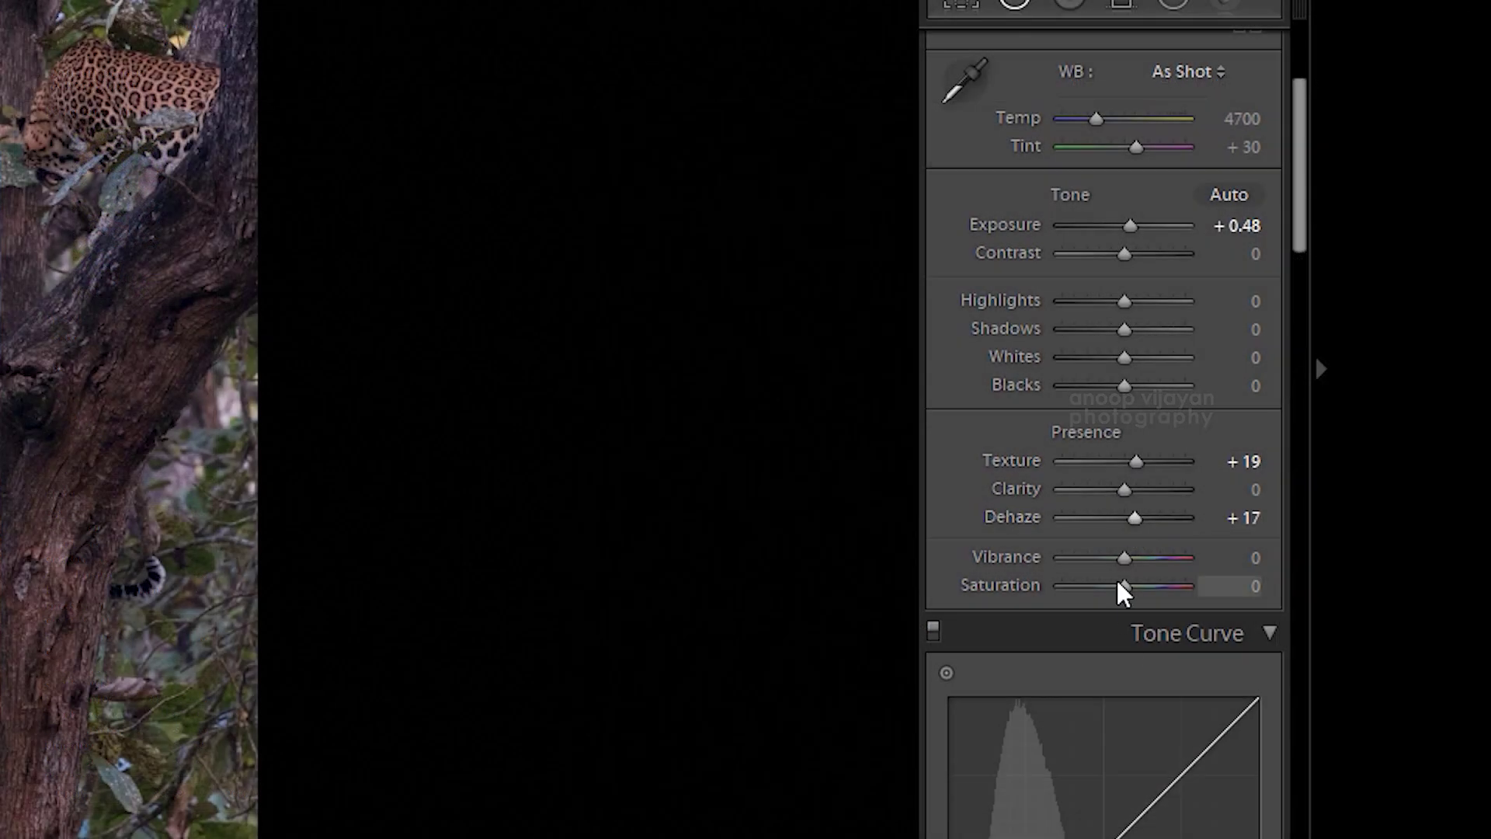
drag(1126, 588, 1142, 518)
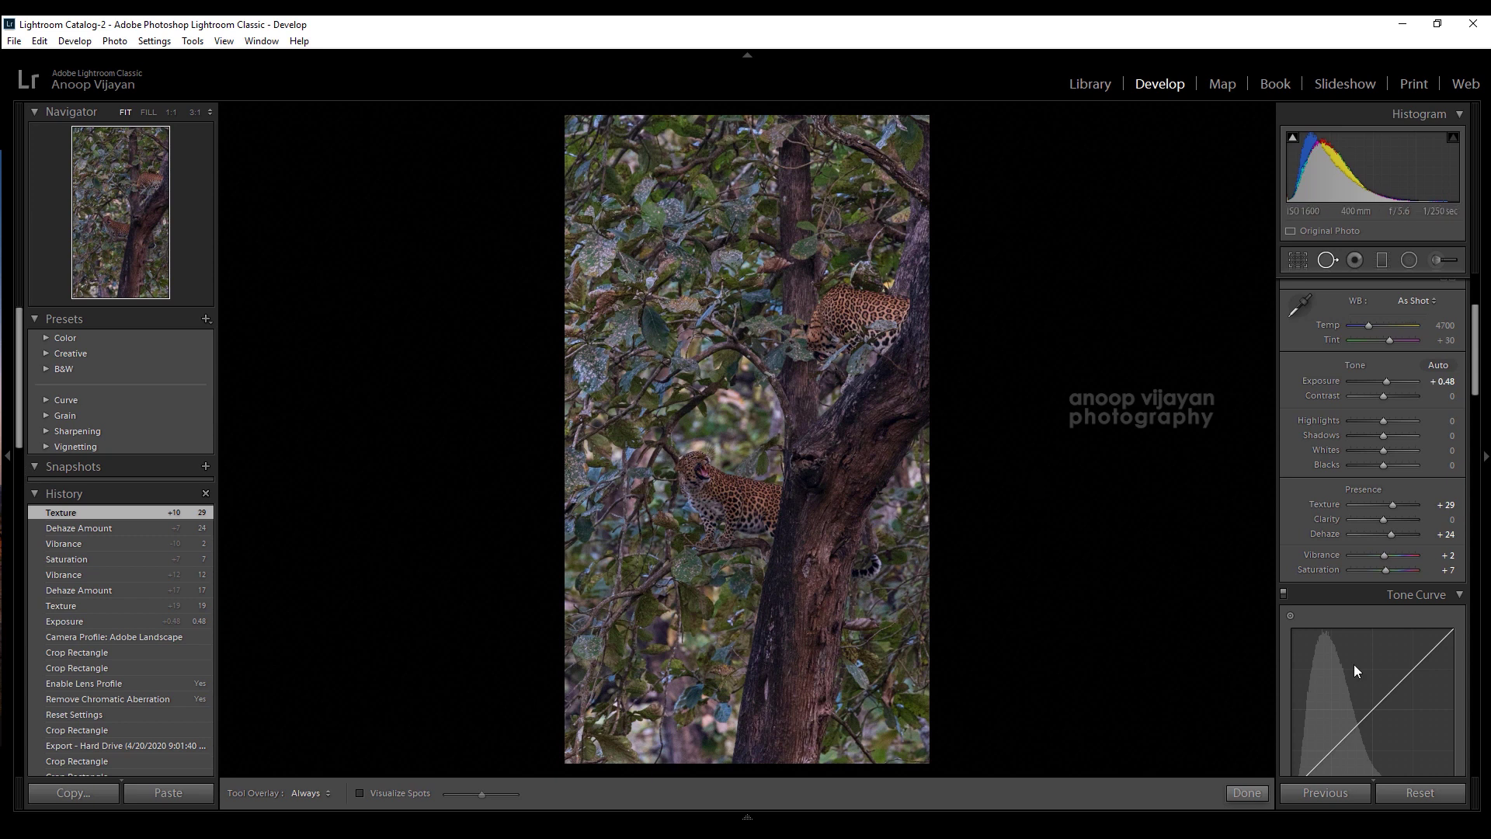
key(ctrl+z)
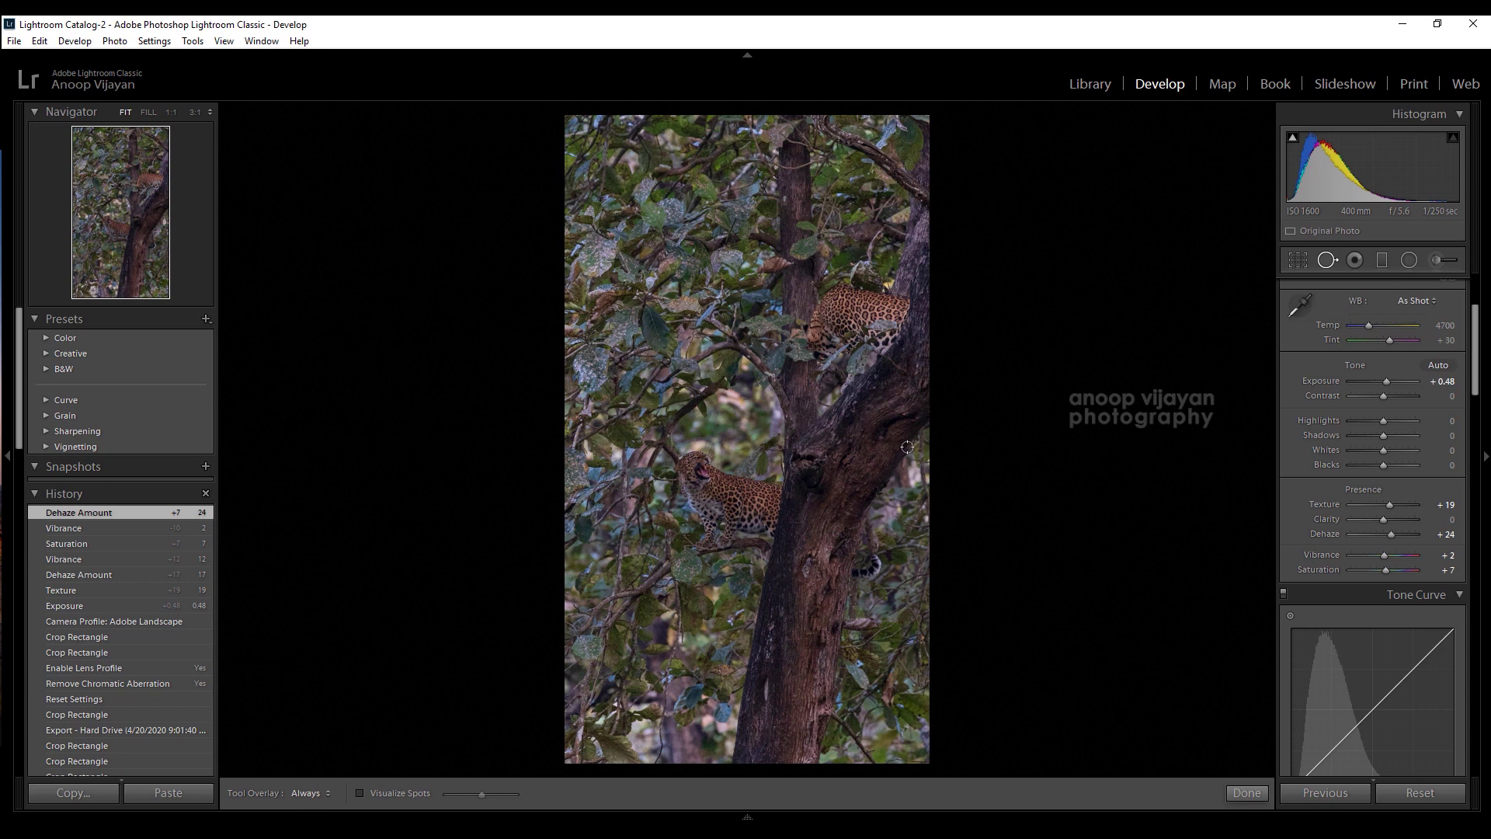
scroll(1478, 464, down, 5)
key(ctrl+y)
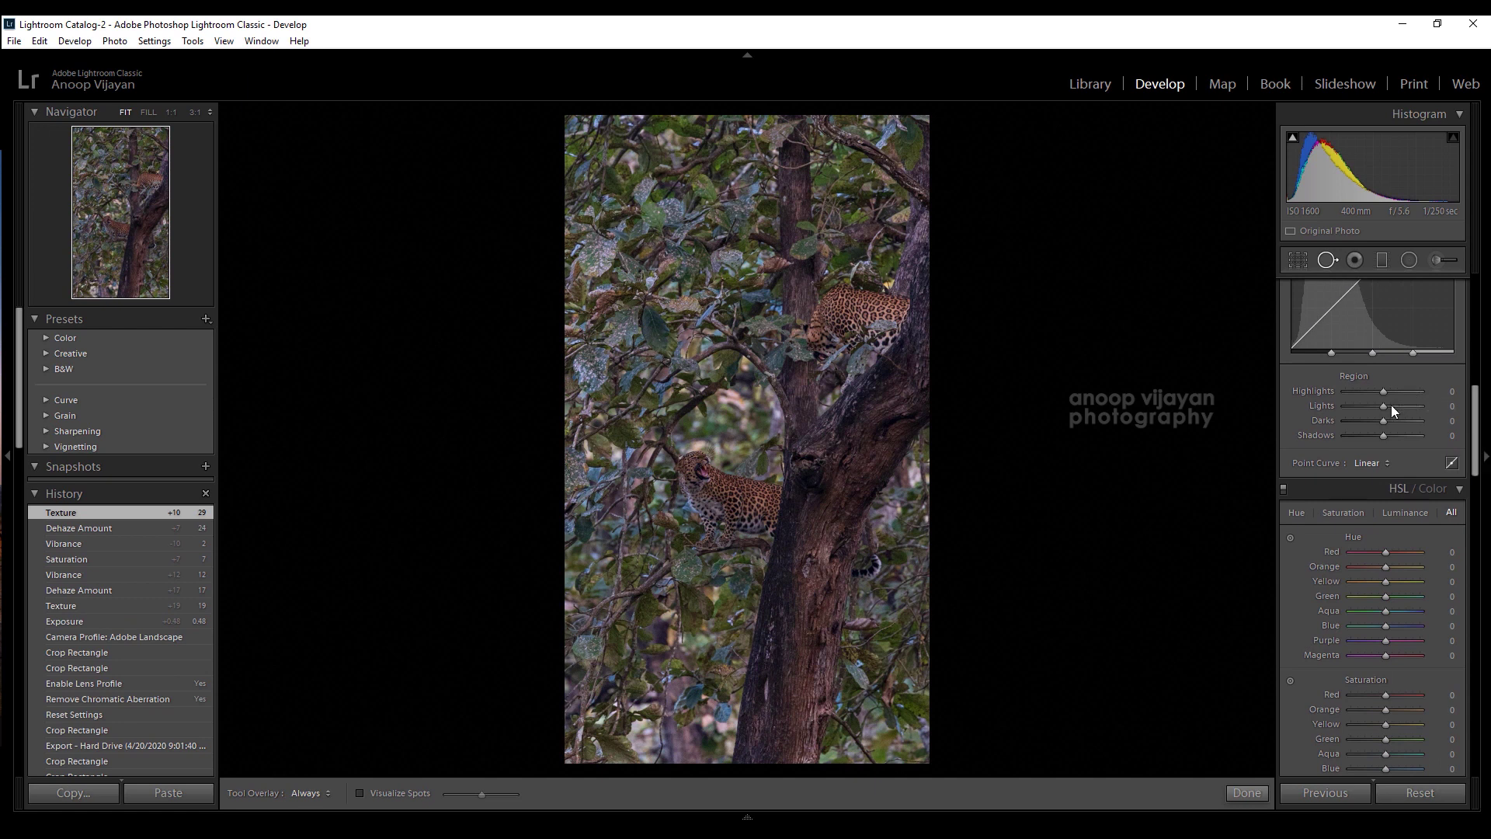
- Lift tone-curve Highlights and Lights; set Orange hue +27, luminance +71, Yellow saturation +51, Green luminance +36
drag(1386, 407, 1387, 391)
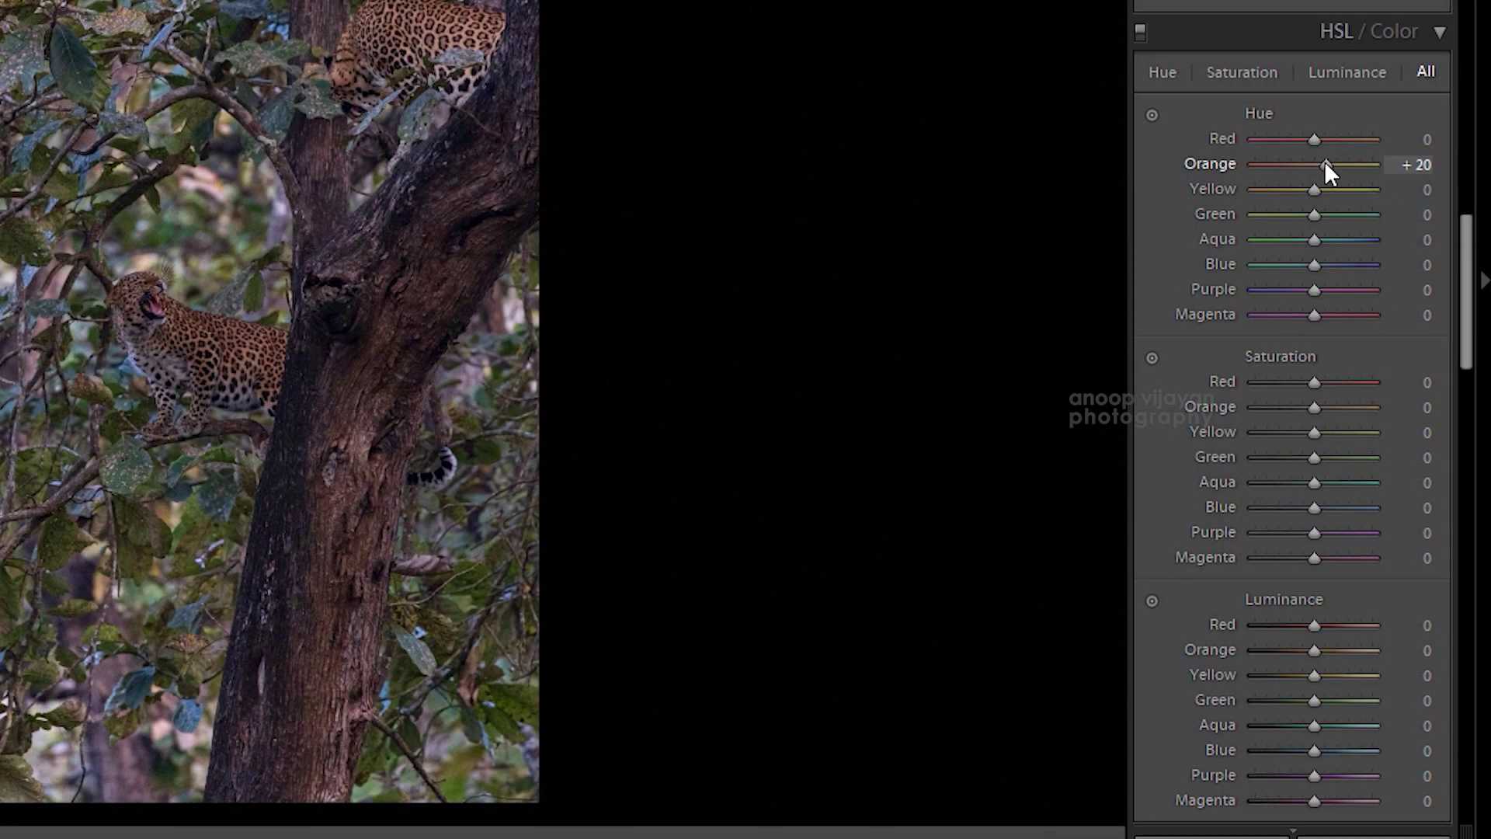
drag(1325, 164, 1330, 164)
drag(1314, 189, 1323, 214)
mouse_move(1314, 407)
mouse_down()
mouse_move(1344, 432)
mouse_move(1320, 458)
mouse_up()
mouse_move(1312, 650)
mouse_down()
mouse_move(1356, 650)
mouse_move(1329, 697)
mouse_up()
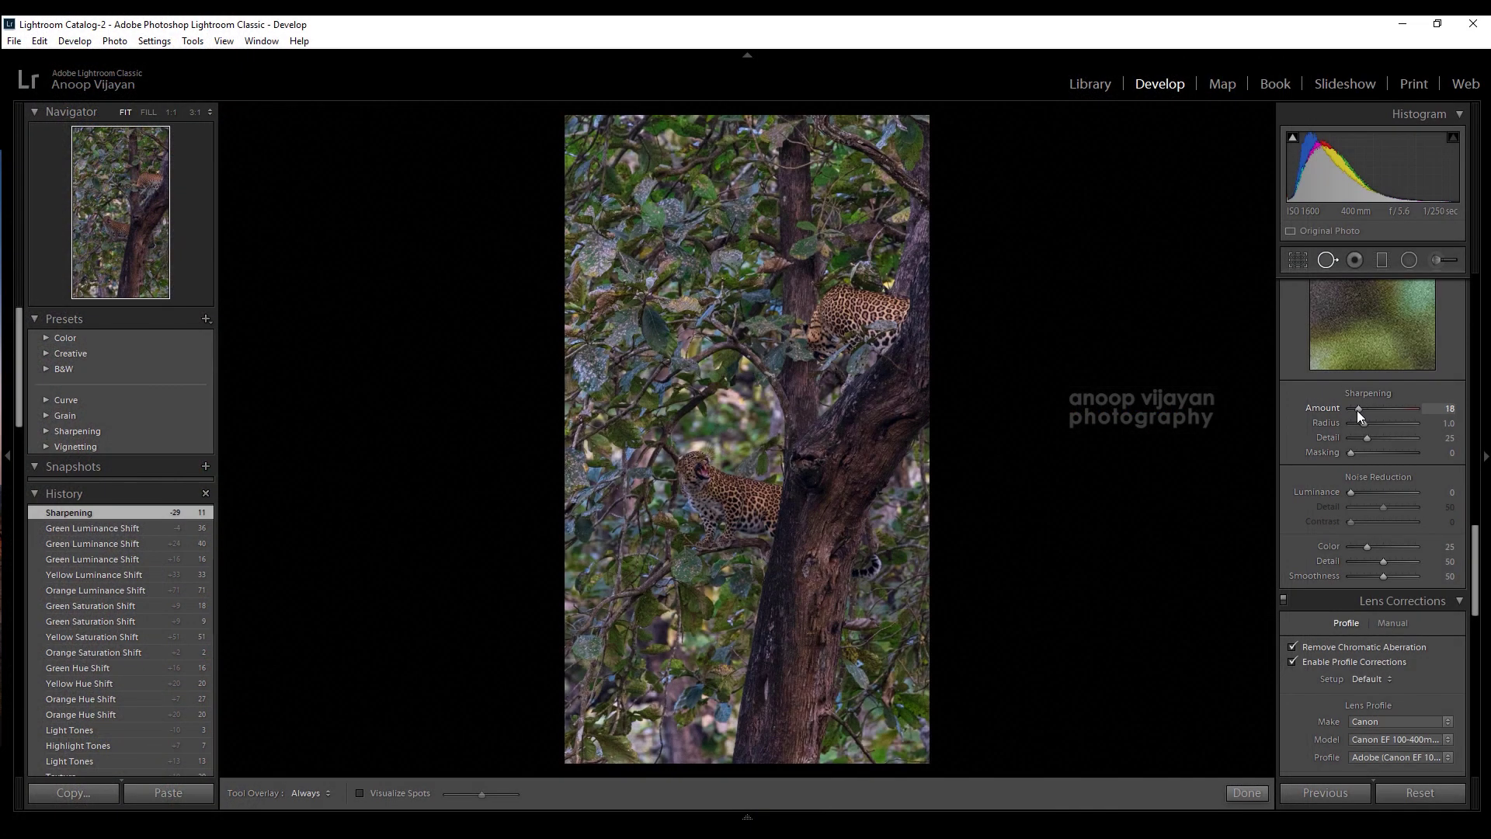
- Set Sharpening 18, Luminance noise reduction 6 and Color 65, then show the before/after view
drag(1358, 411, 1358, 410)
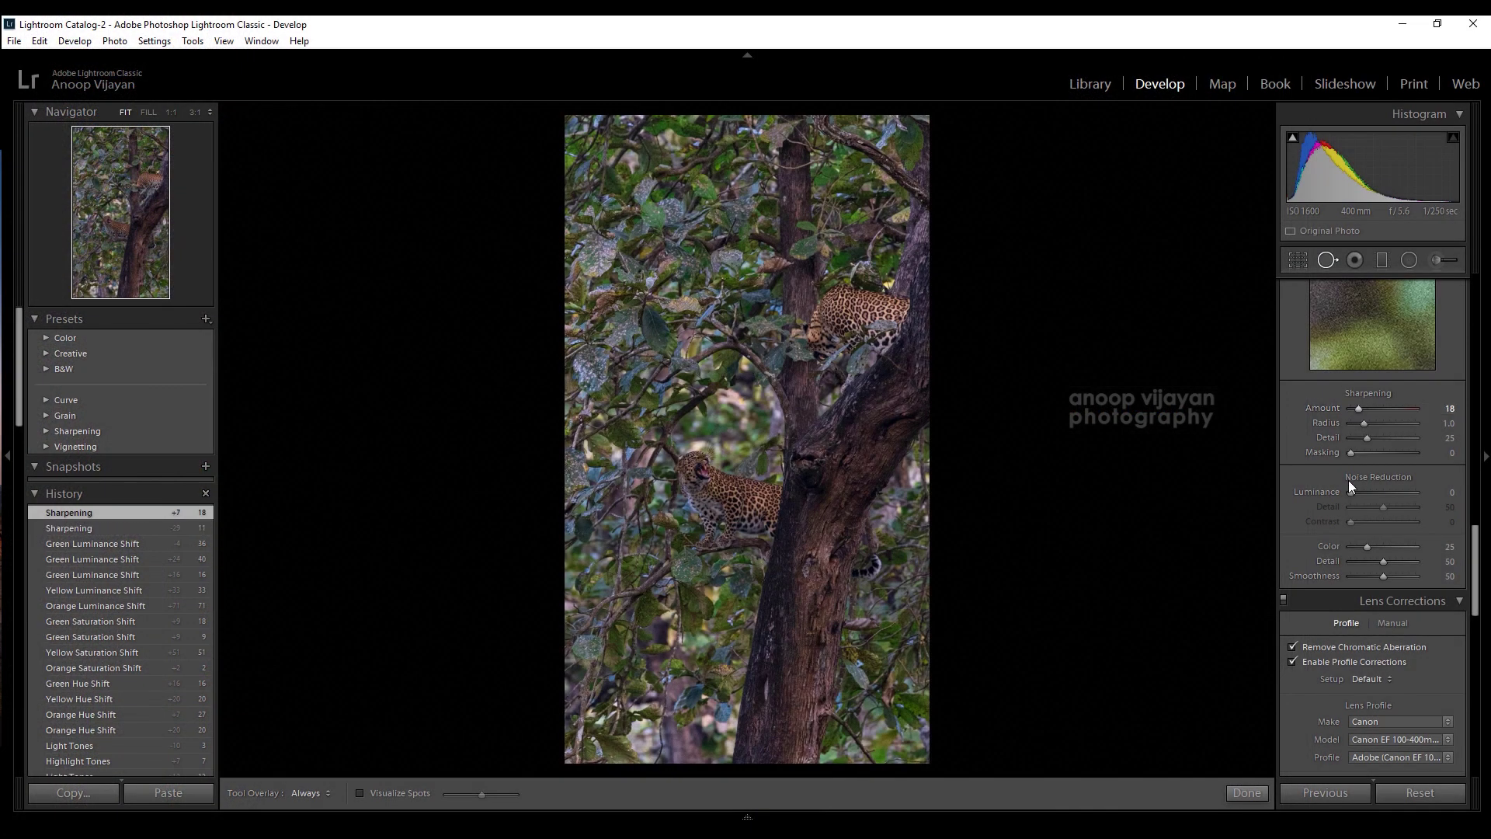
drag(1352, 496, 1357, 498)
drag(1367, 547, 1392, 547)
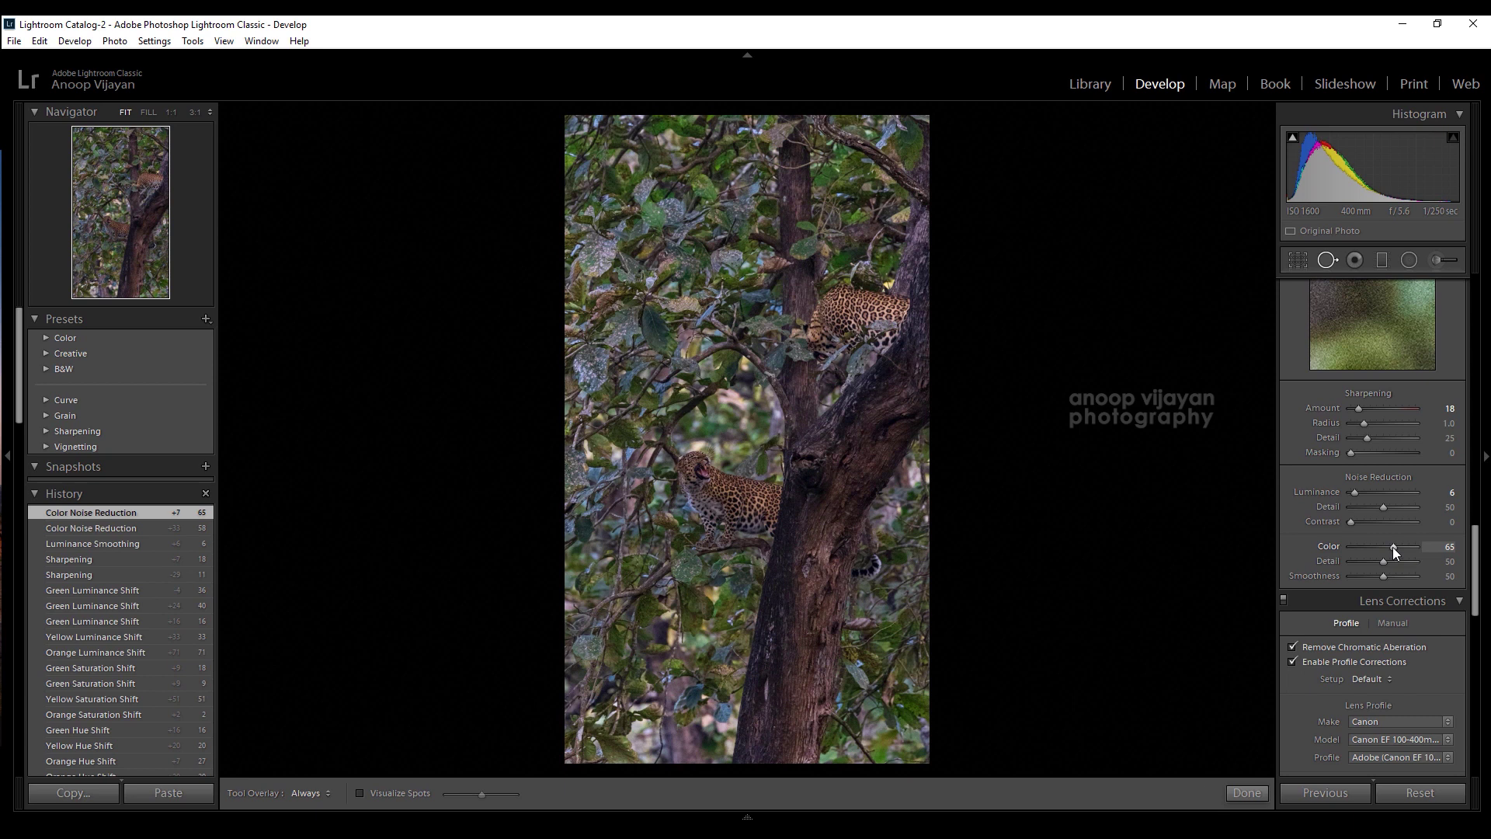
key(q)
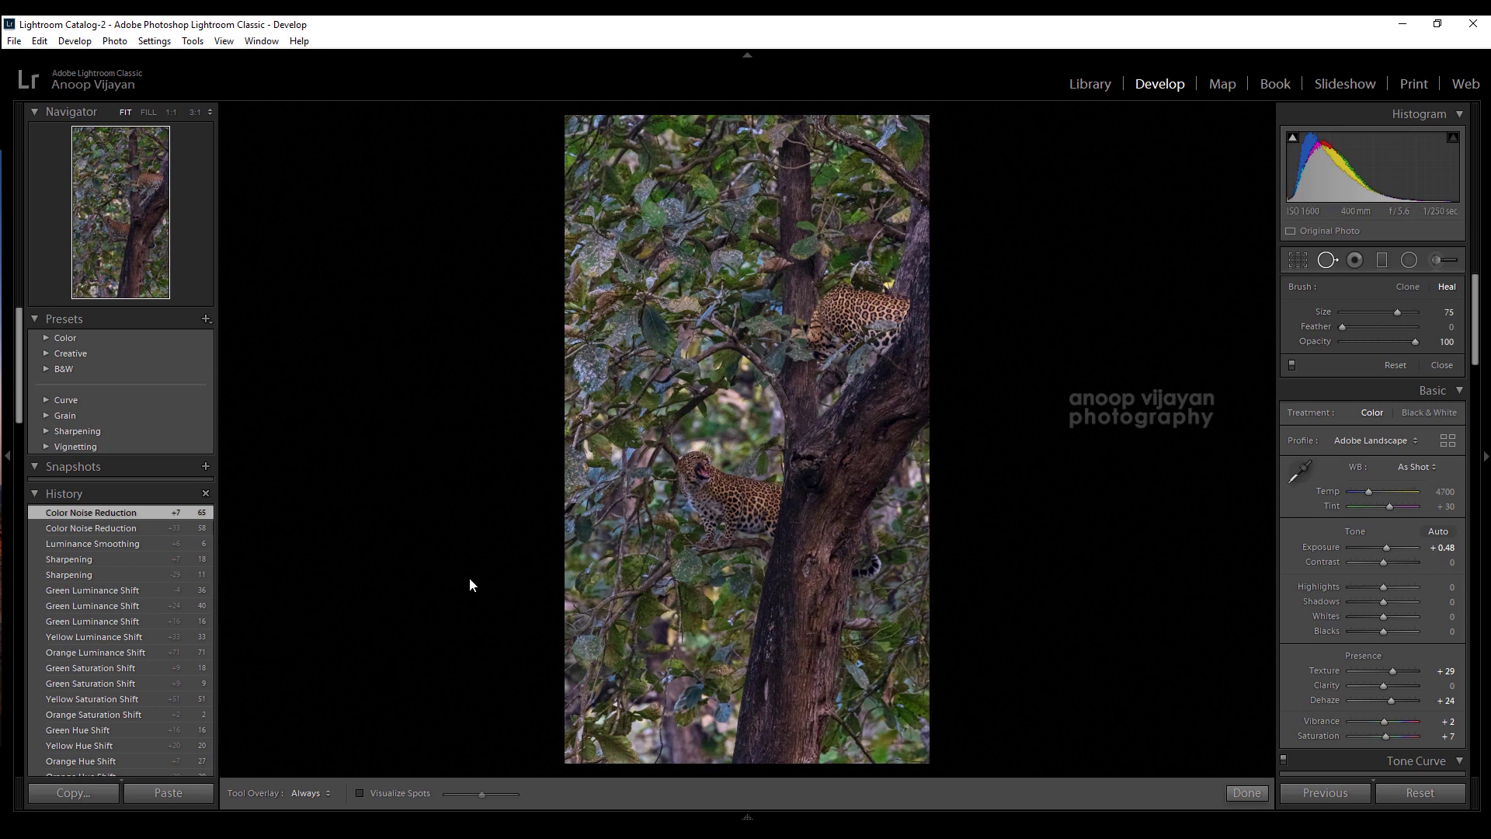
key(y)
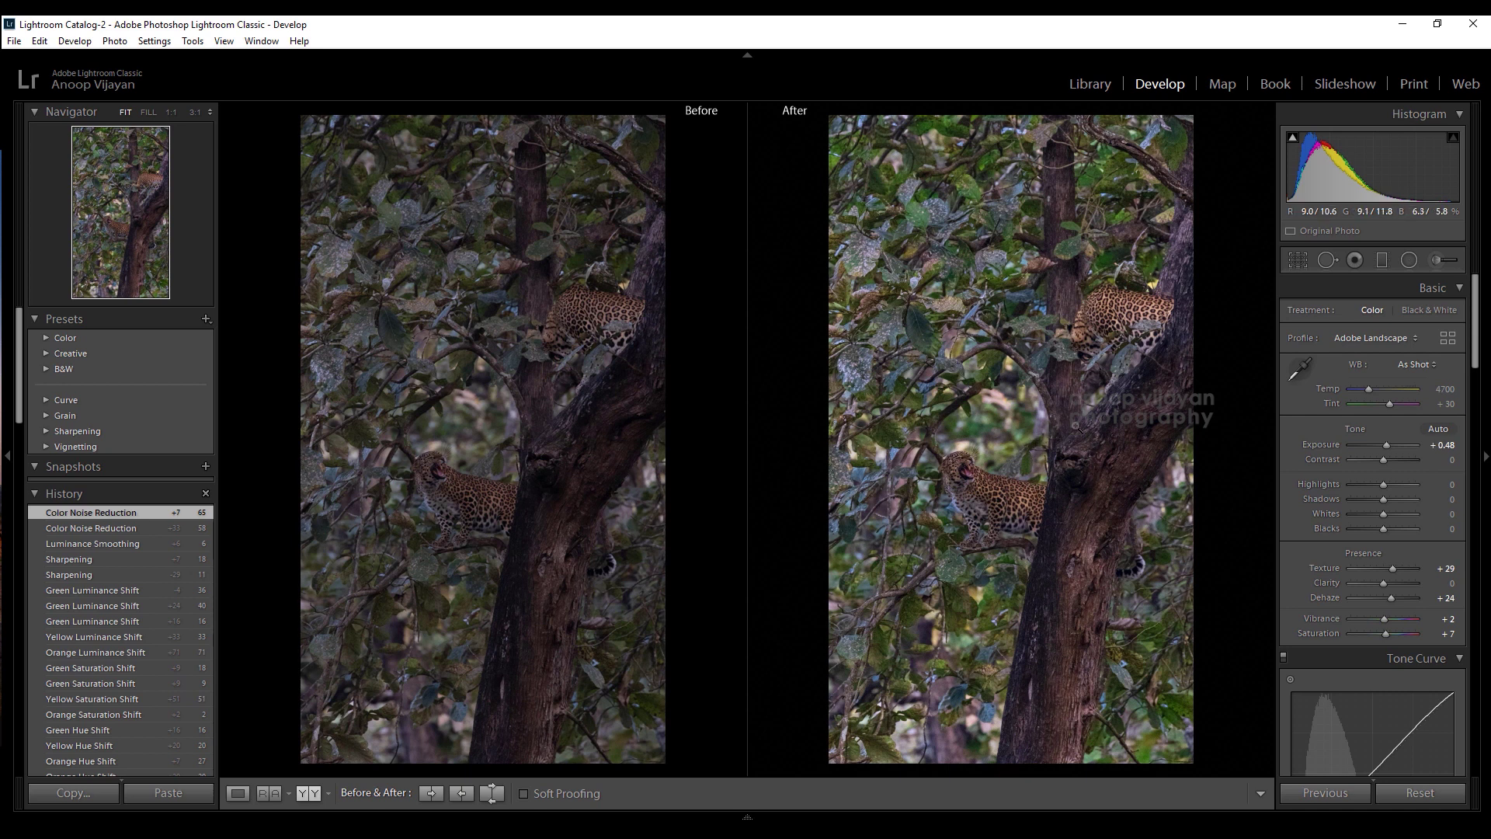
- Export the photo as a 16-bit sRGB PSD into the PSD for Photoshop folder, opening it in Photoshop
click(15, 43)
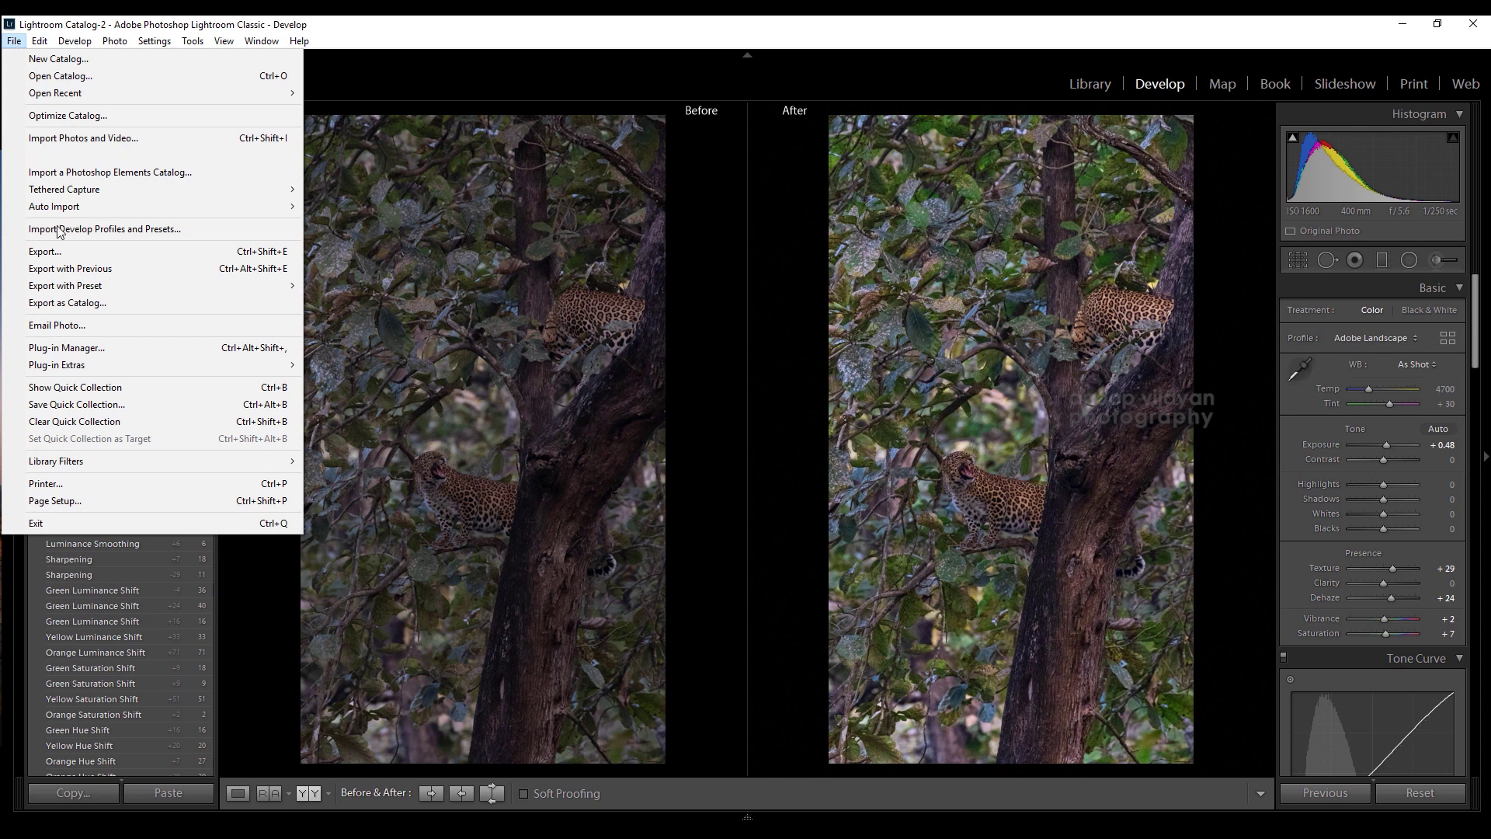
click(90, 252)
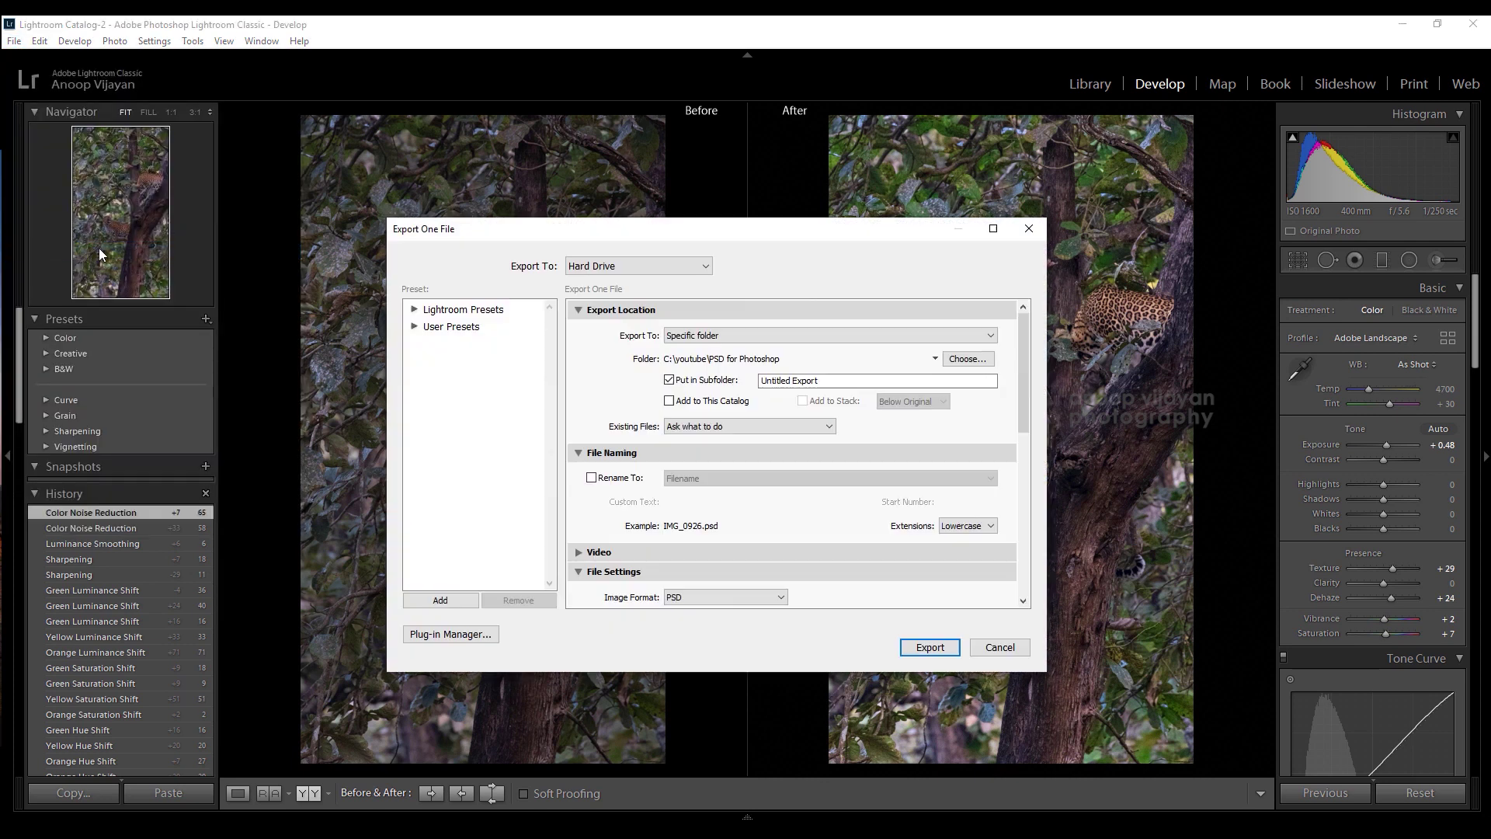
click(957, 364)
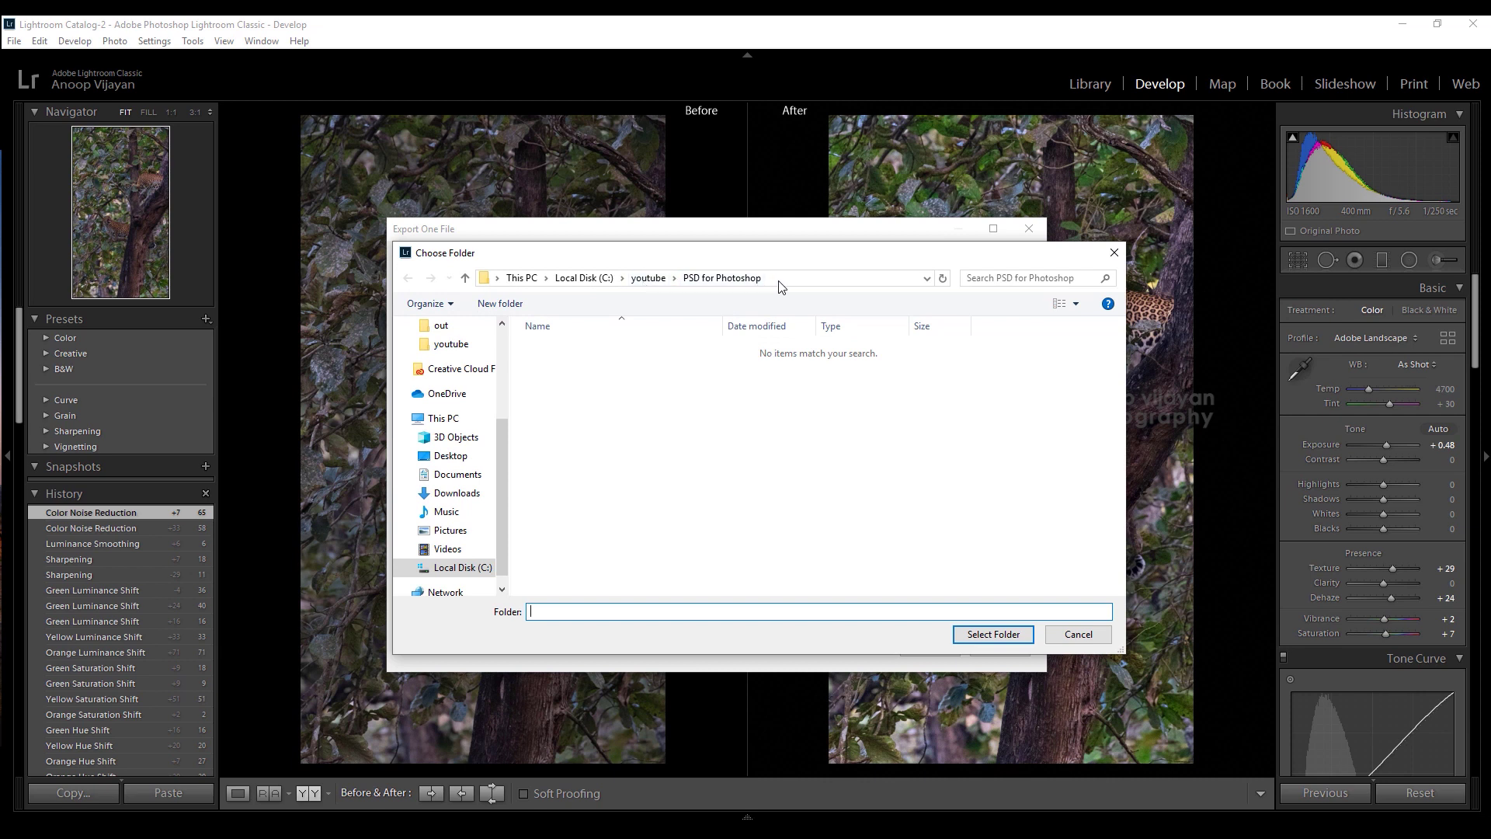
click(1005, 637)
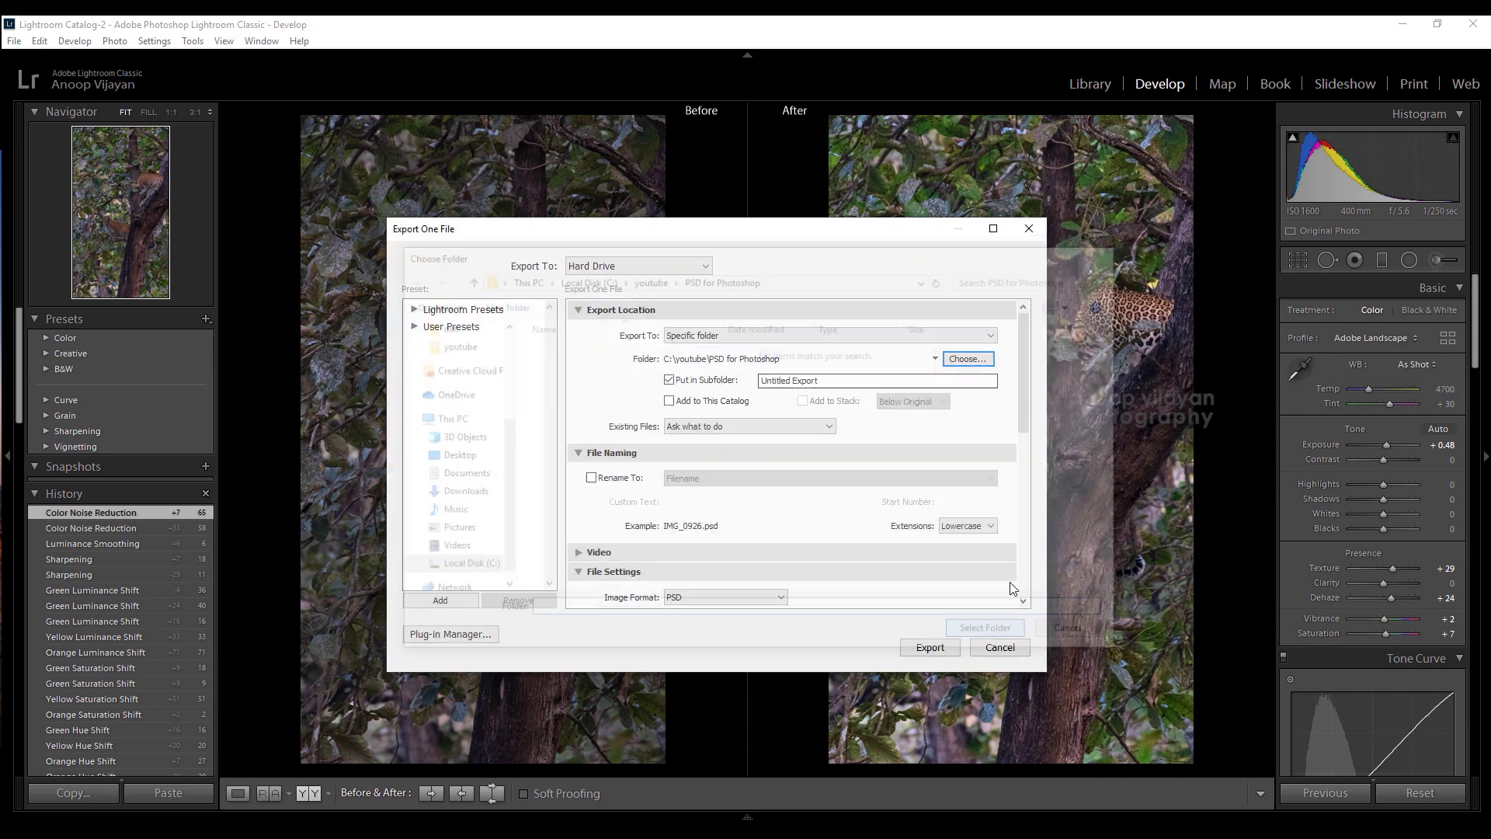
drag(1026, 413, 1027, 489)
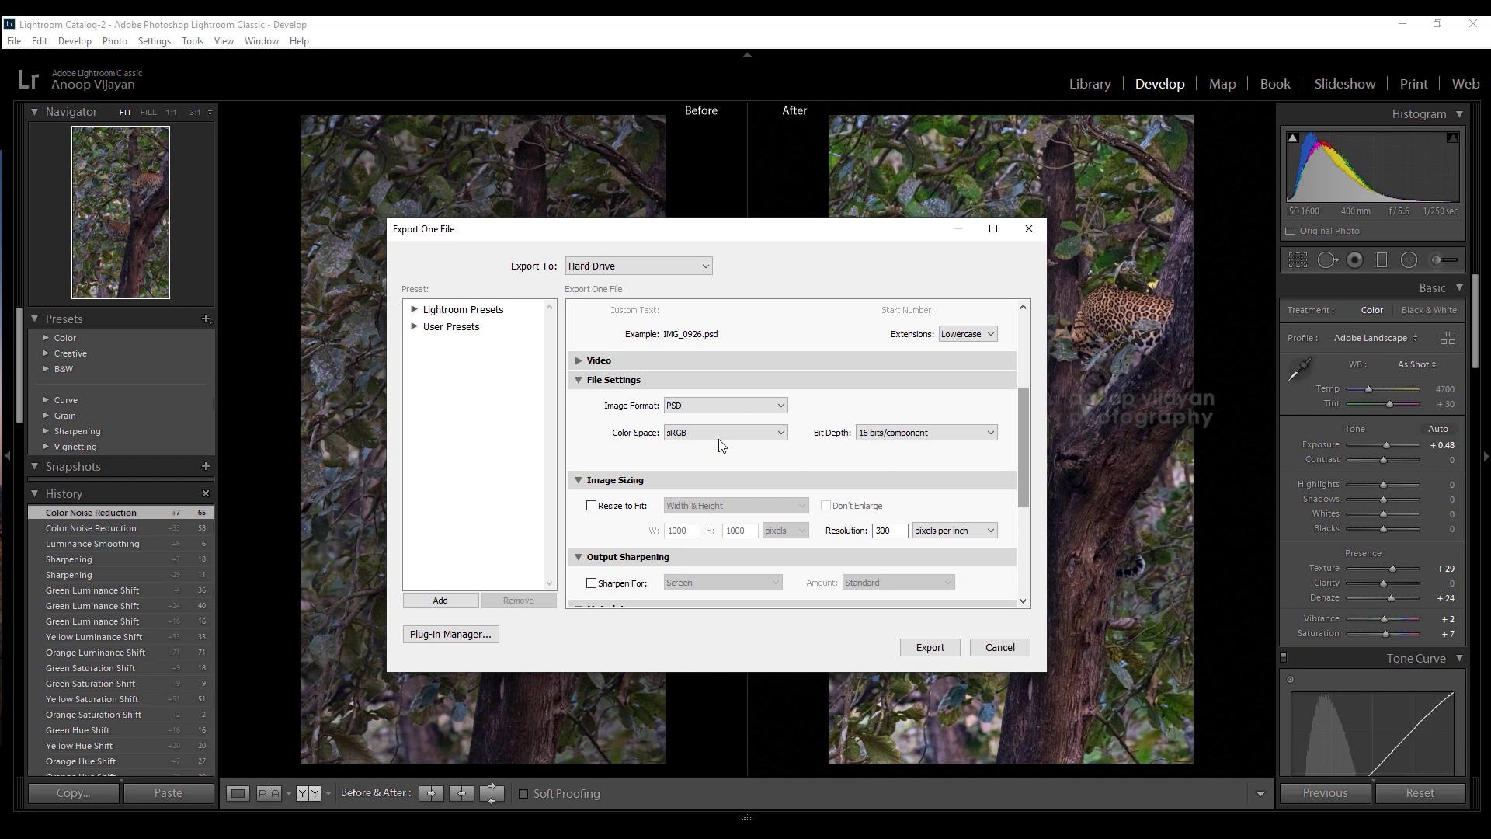
click(932, 649)
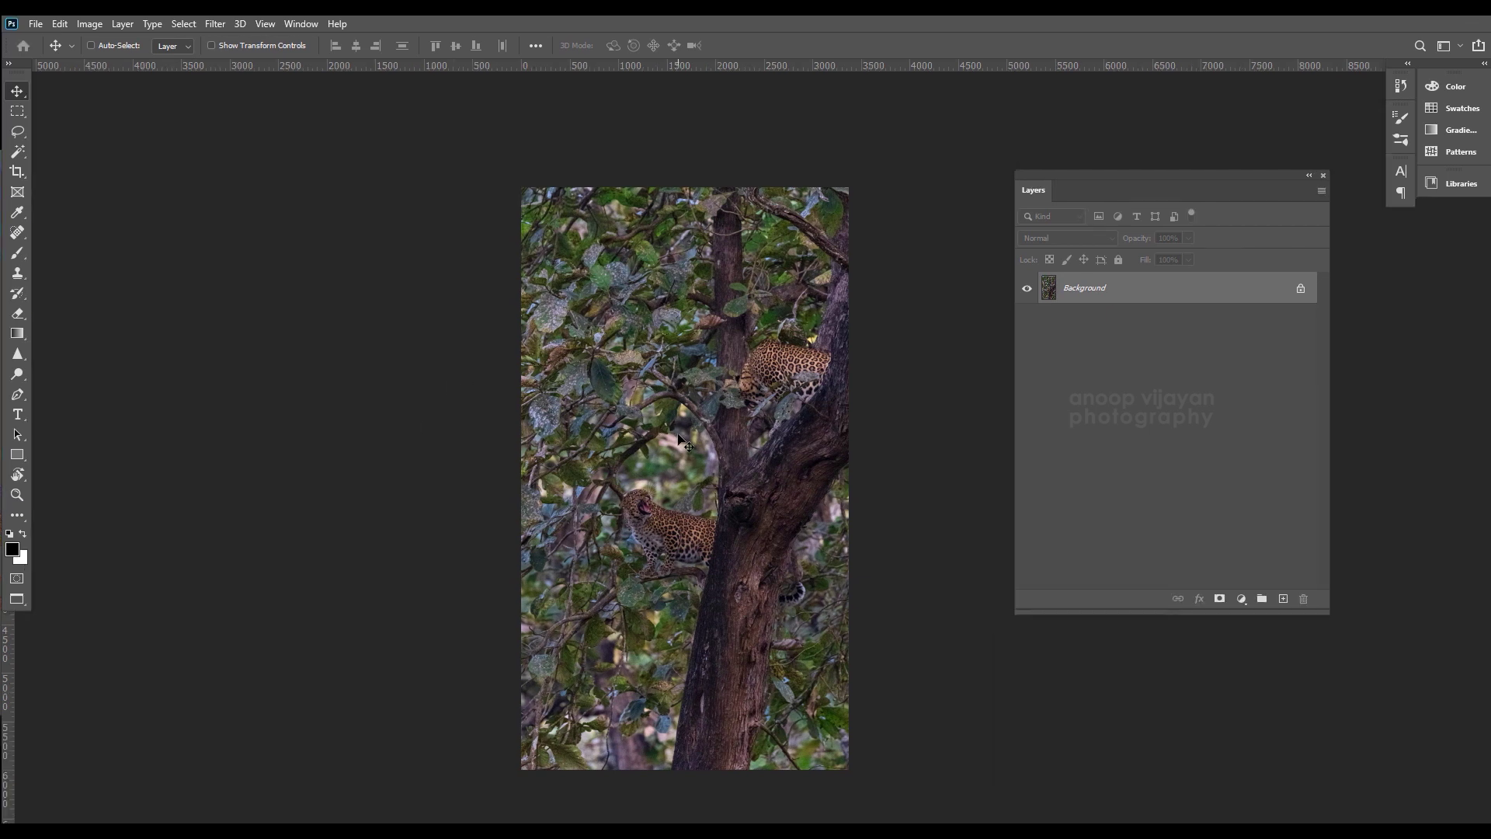
- Zoom in and duplicate the Background layer as Background copy
key(ctrl+plus)
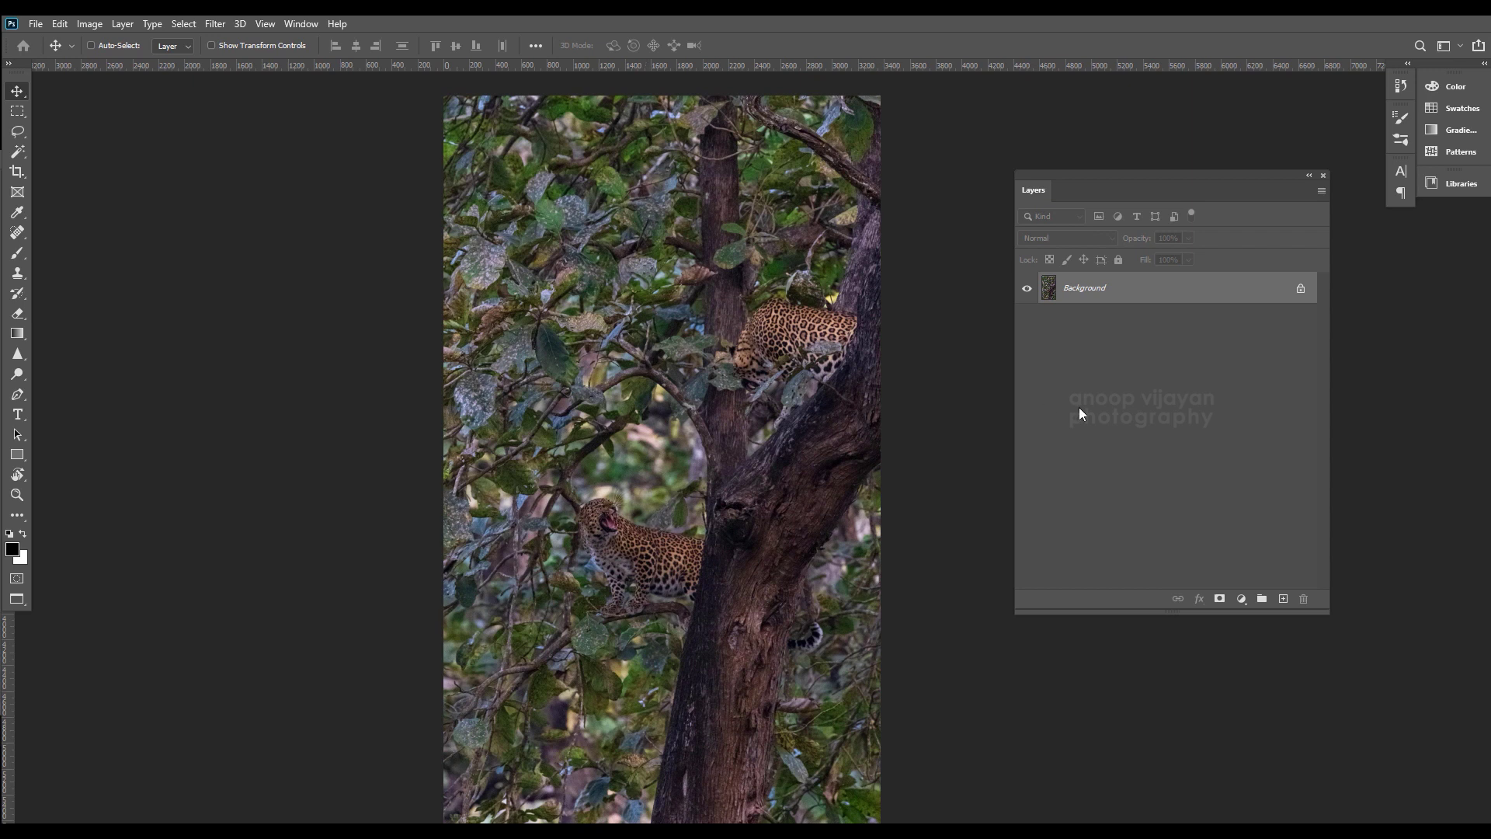
right_click(1135, 296)
click(1179, 322)
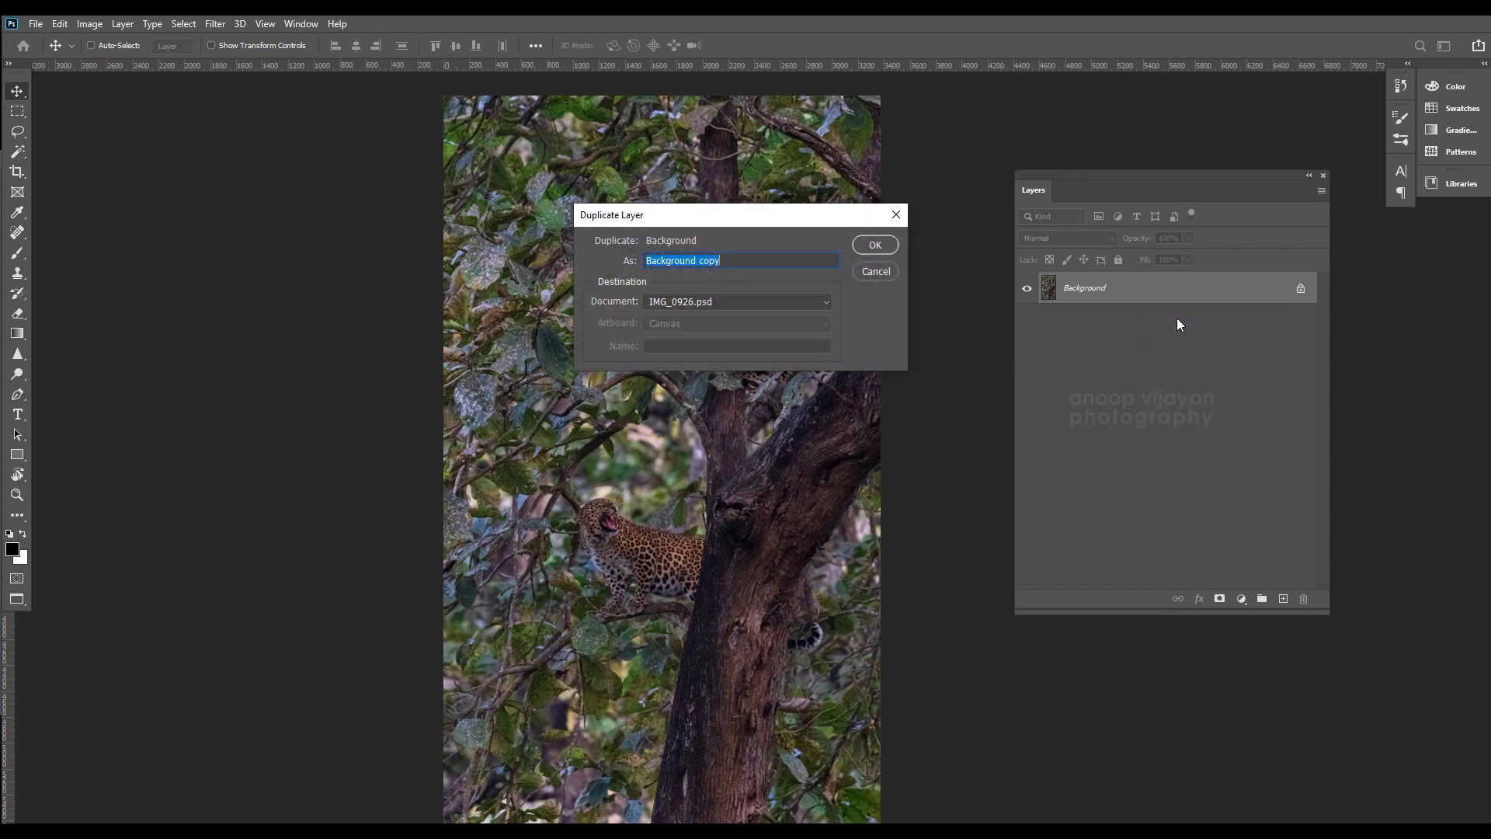
click(877, 246)
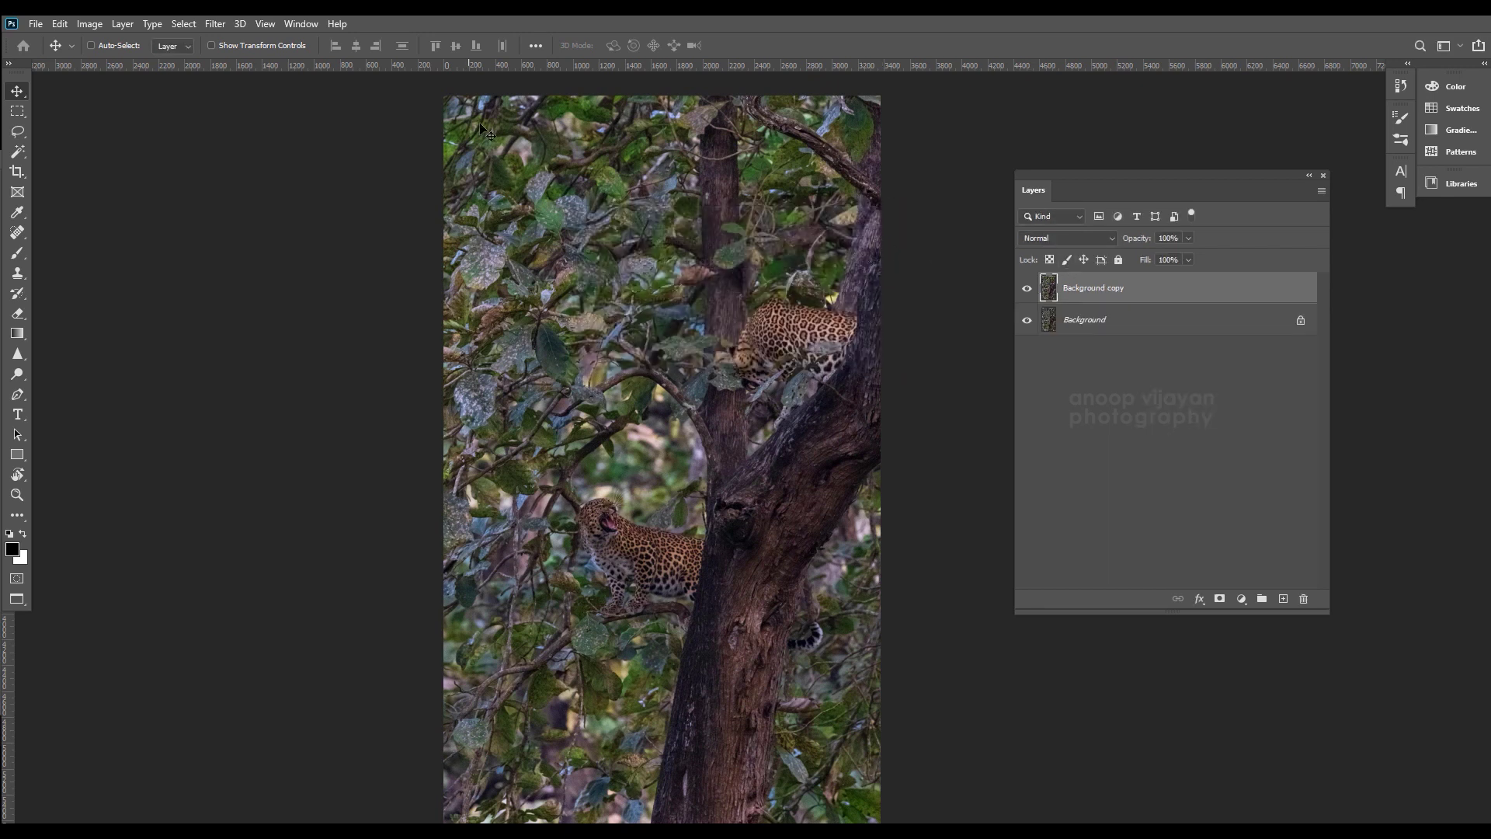
click(1066, 243)
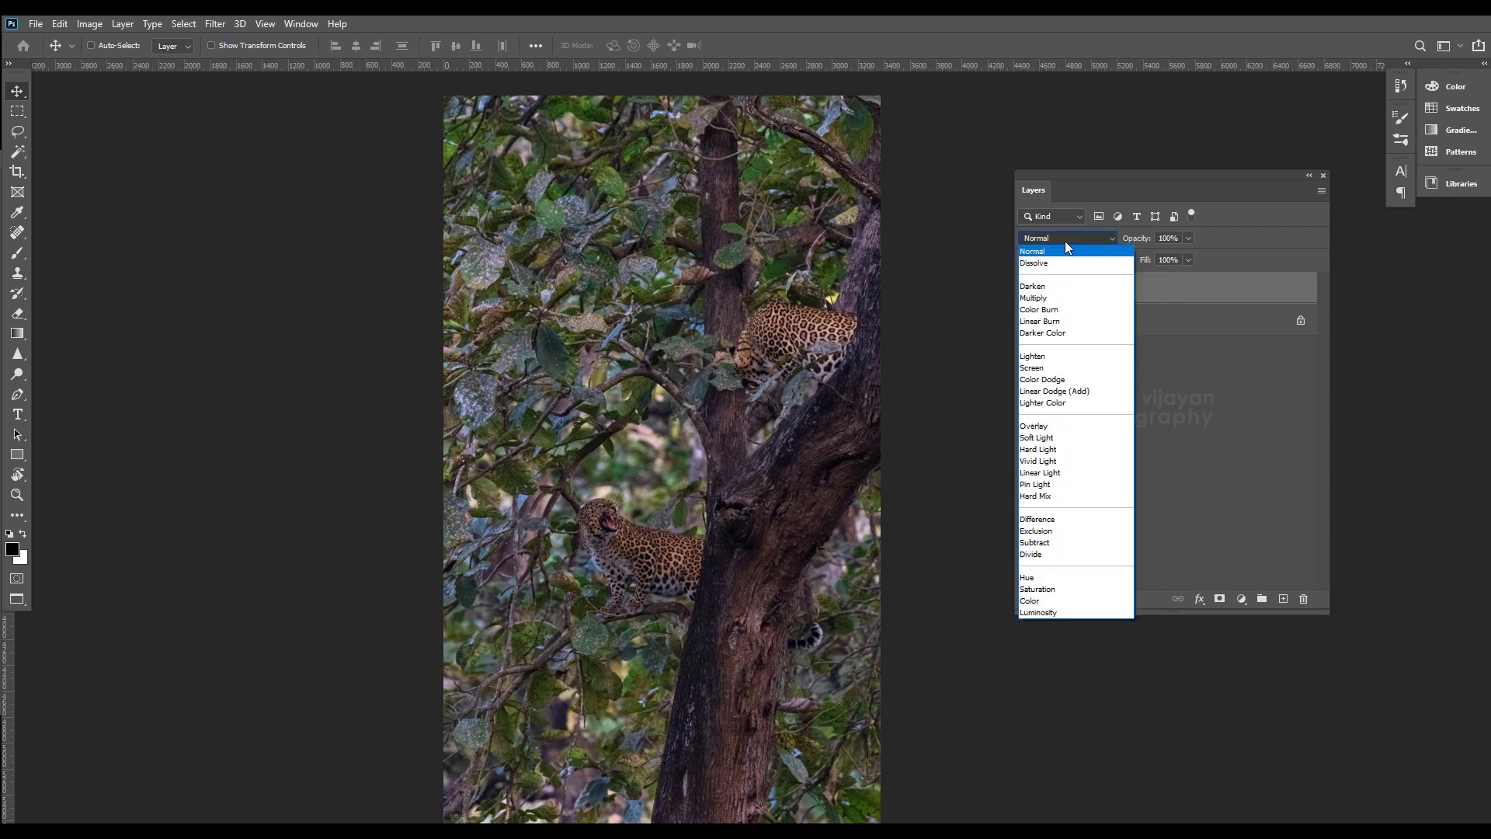
- Blend Background copy in Multiply at about 71% opacity, checking the darkened leopards
click(1066, 299)
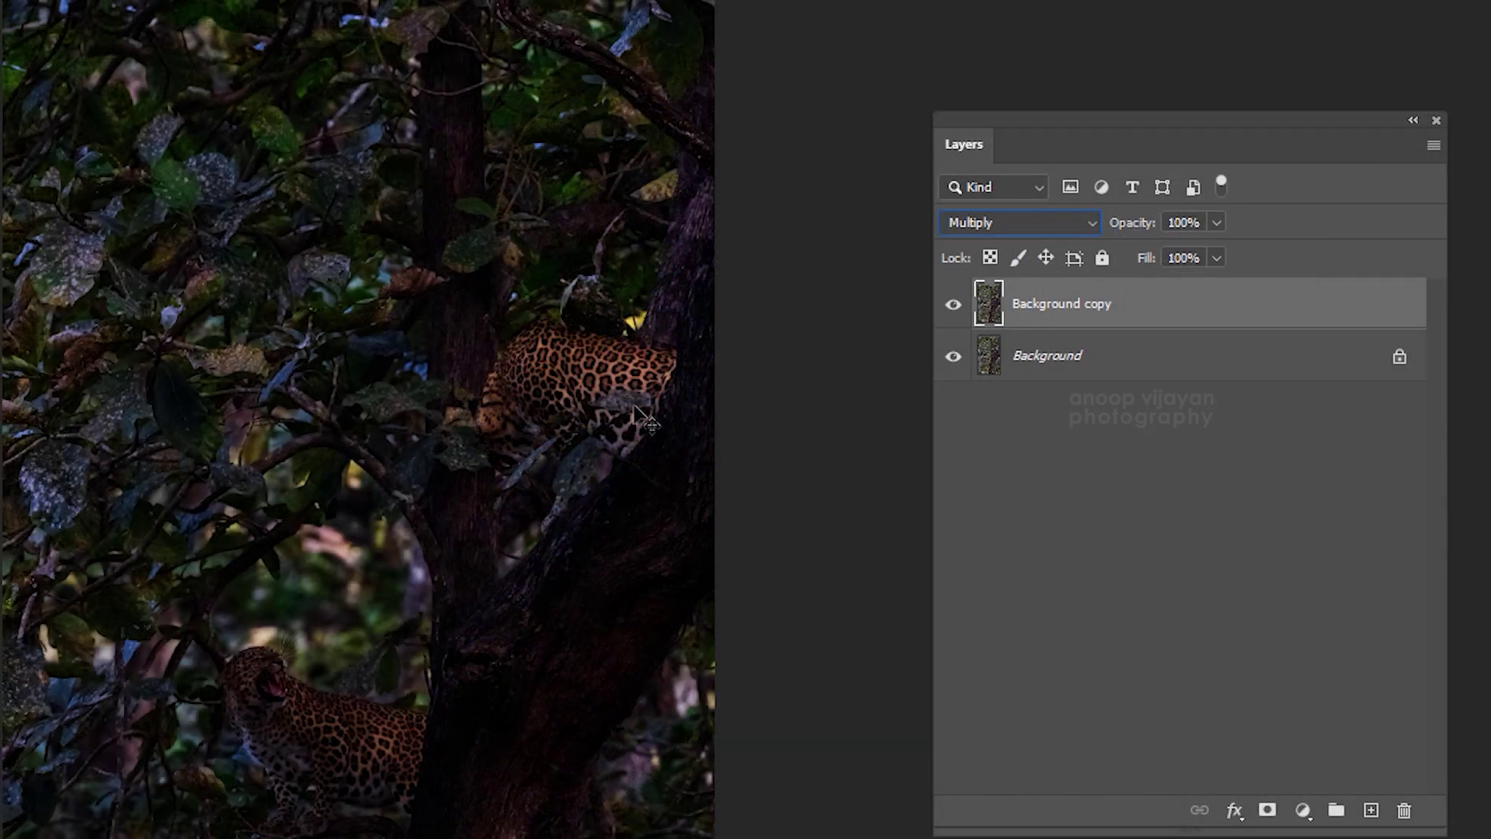
mouse_move(386, 593)
mouse_down()
mouse_move(350, 367)
mouse_move(362, 615)
mouse_up()
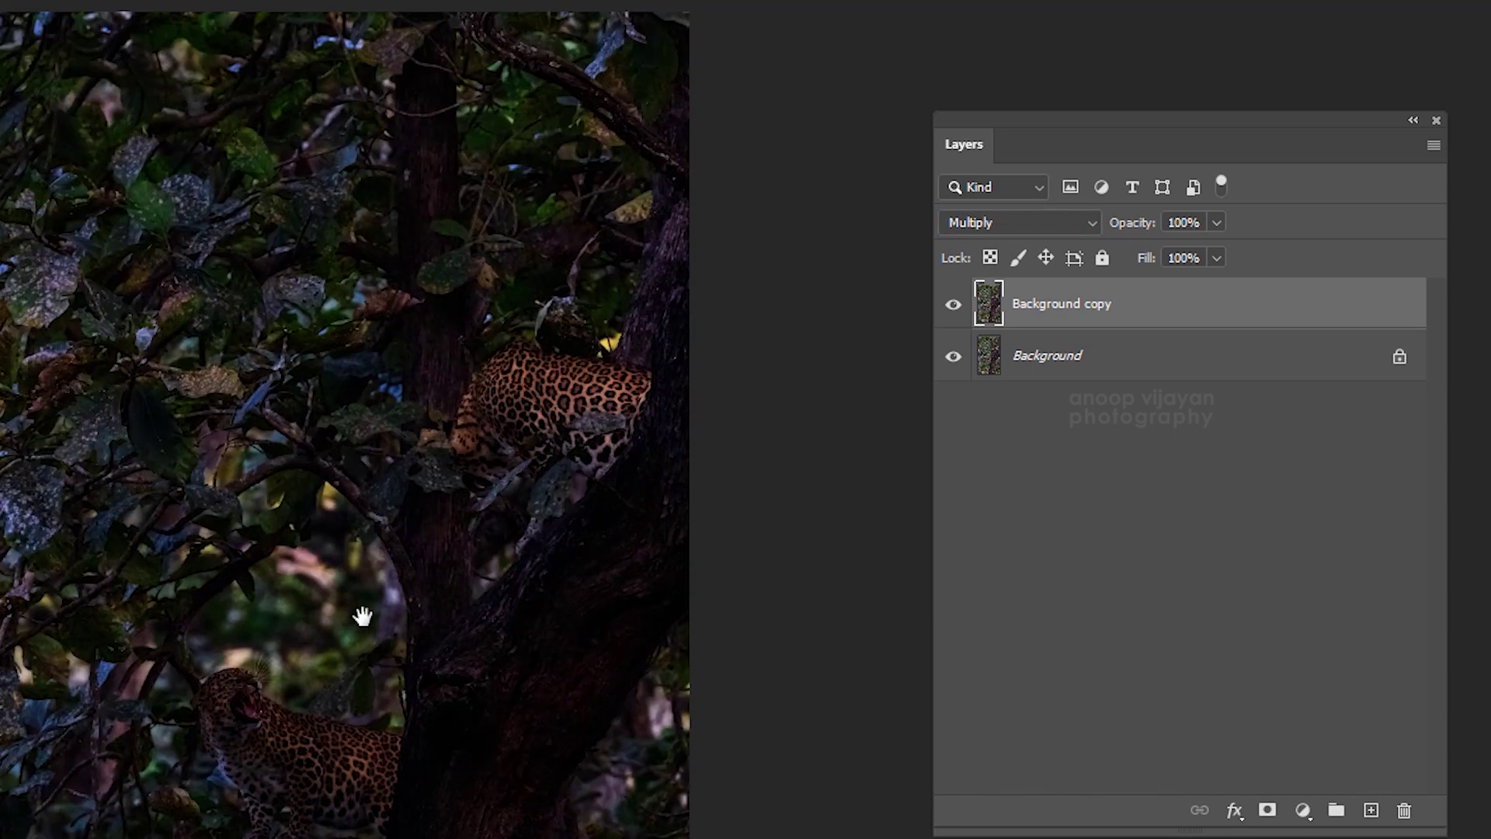
click(1217, 225)
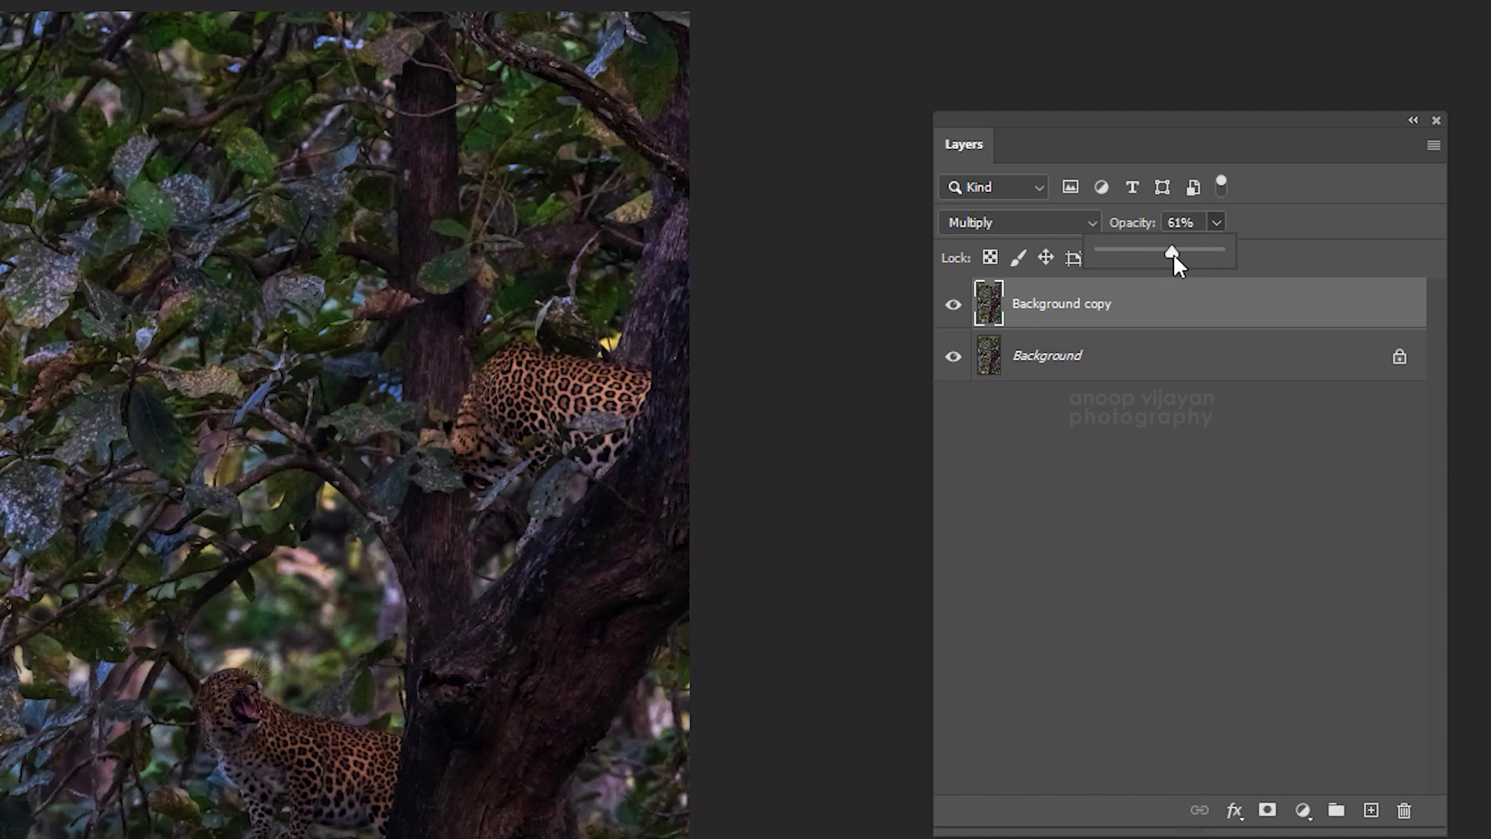
drag(1182, 265, 1191, 269)
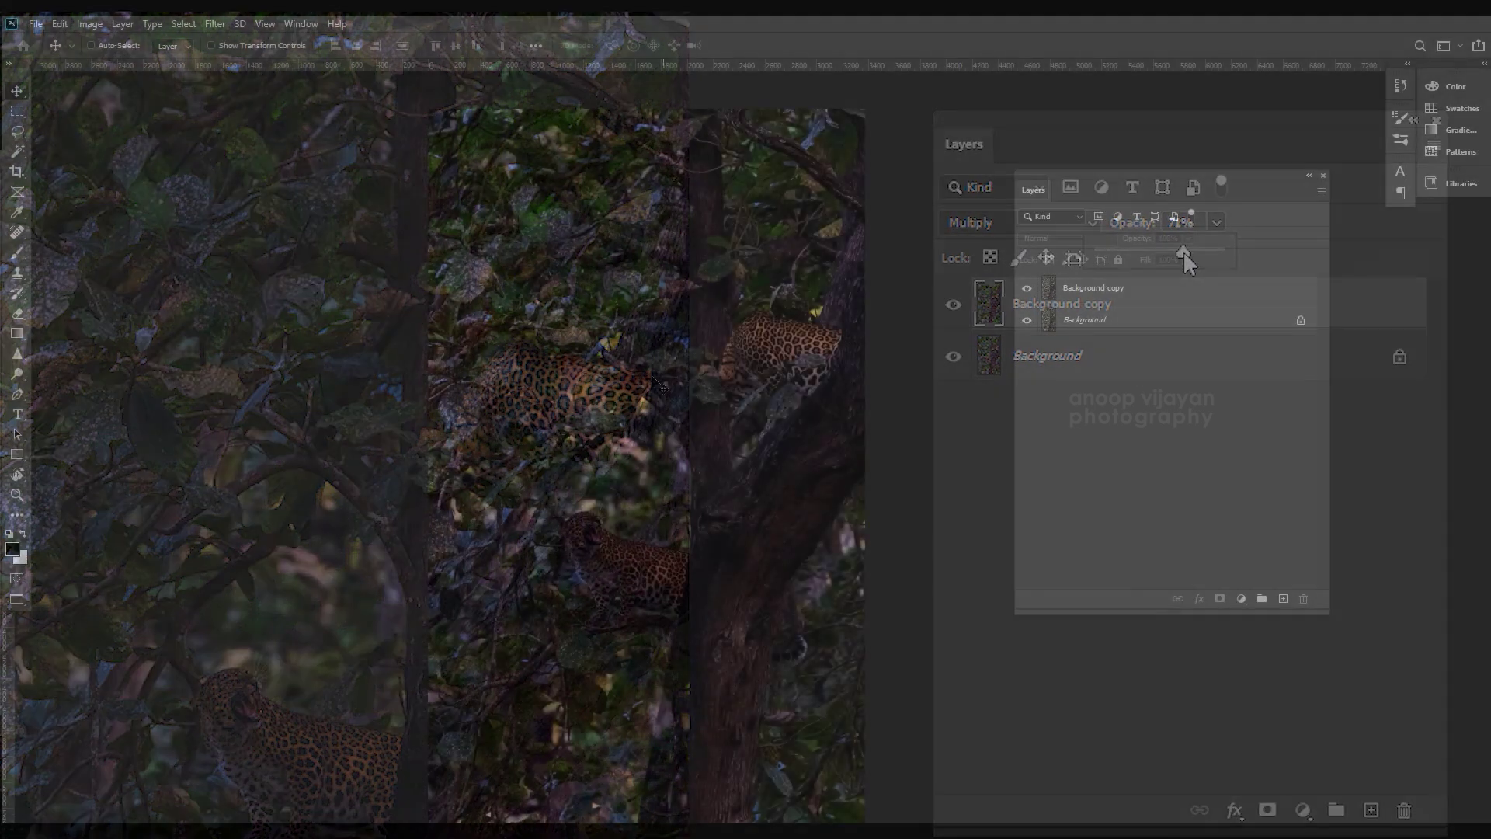
scroll(645, 378, up, 2)
drag(443, 544, 471, 459)
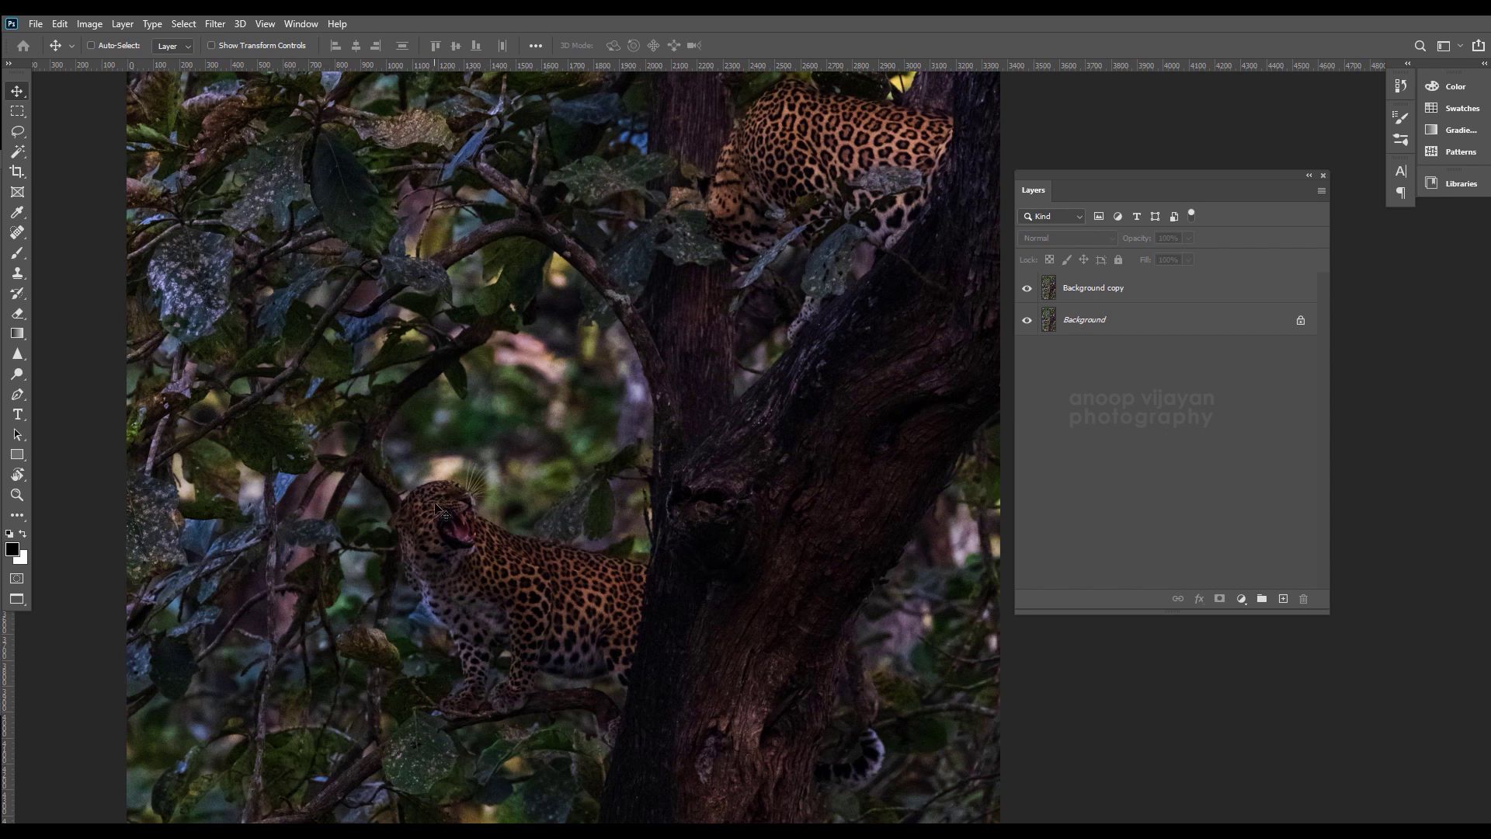
key(ctrl+minus)
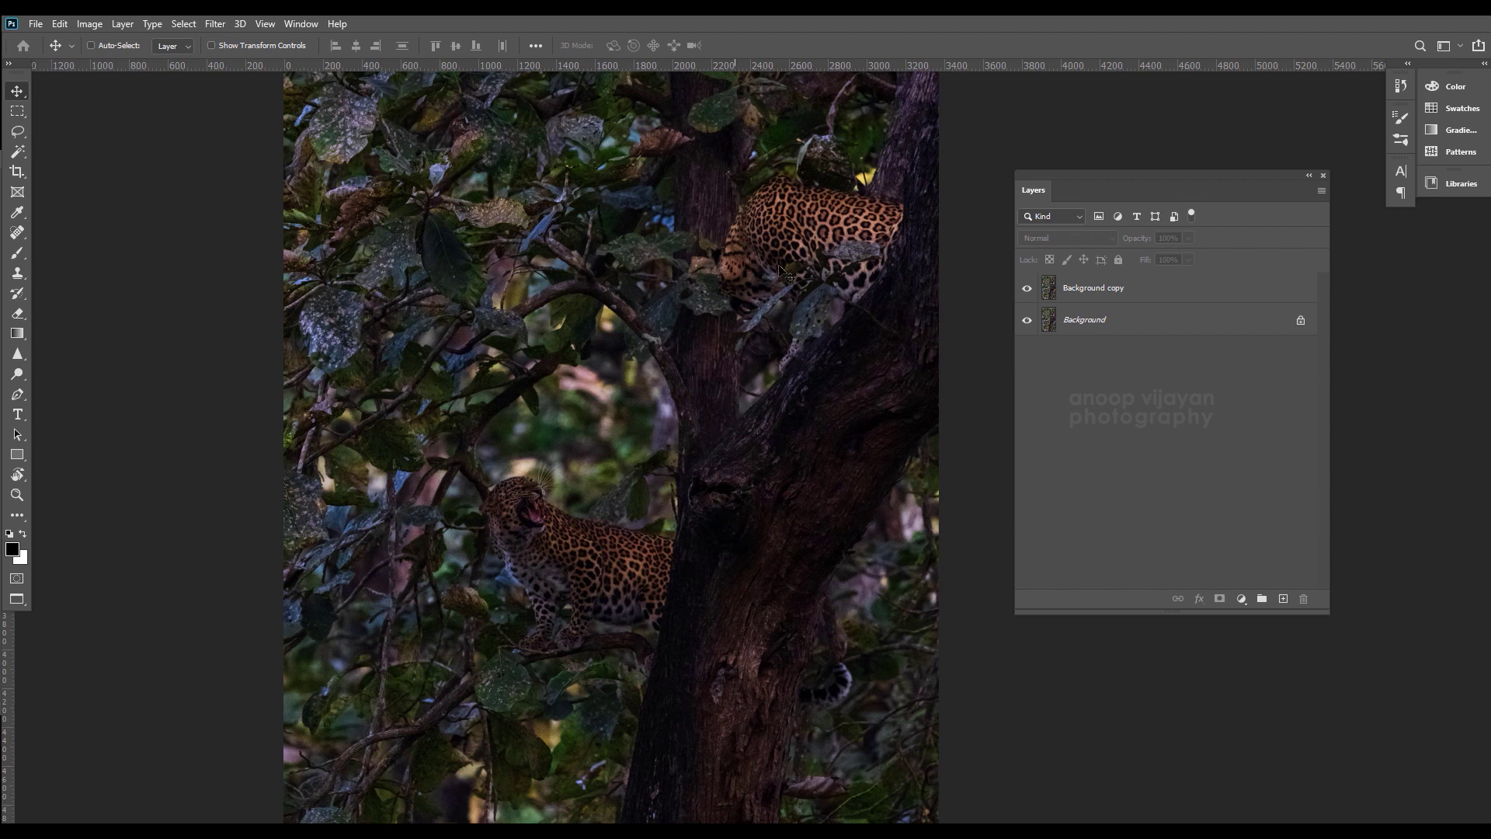
- Add a Reveal All mask to Background copy and ready a 900-size black brush
click(1112, 290)
click(128, 23)
mouse_move(146, 268)
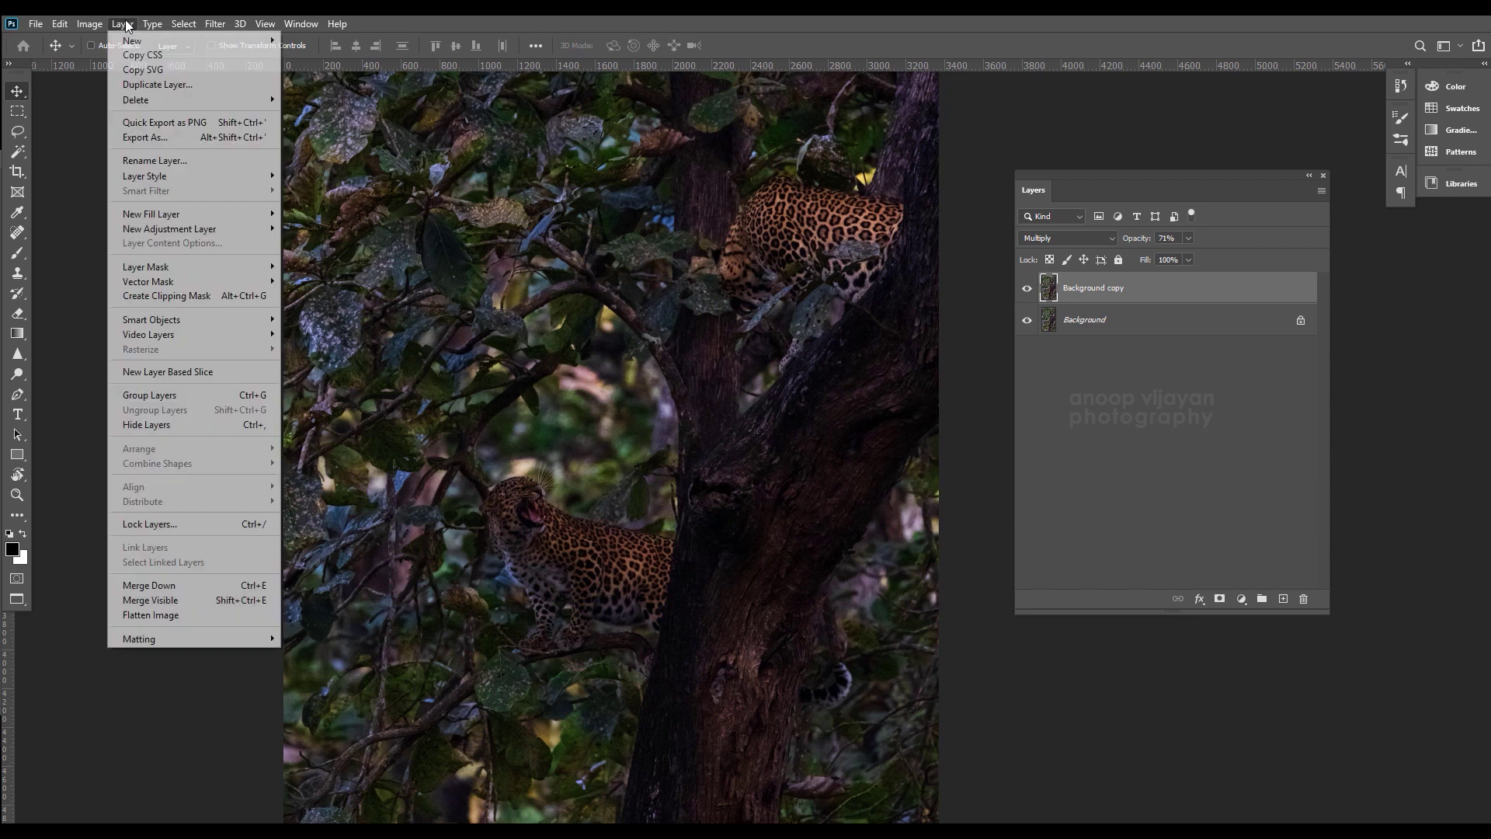
click(311, 266)
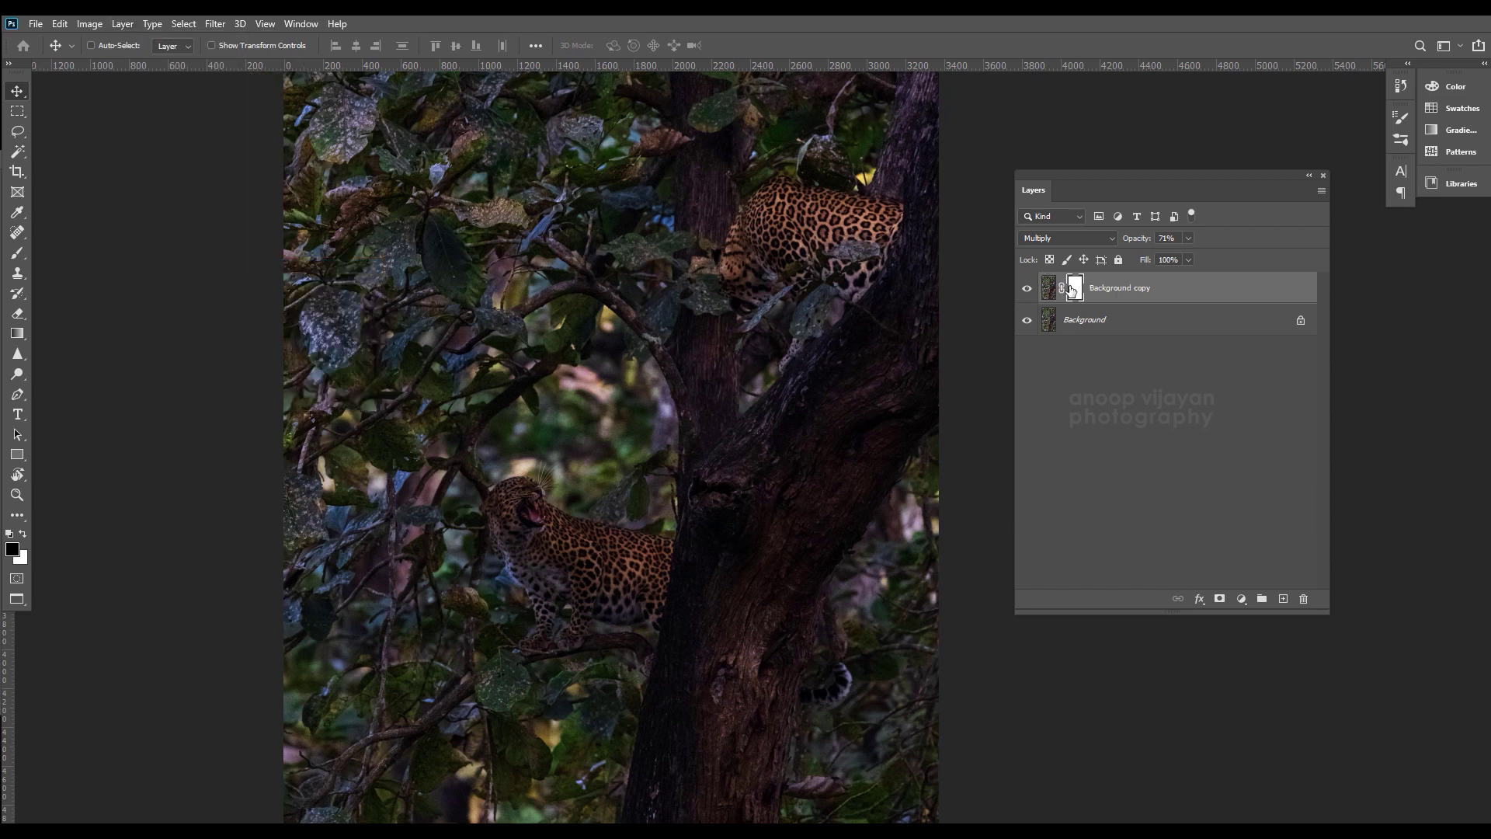
key(b)
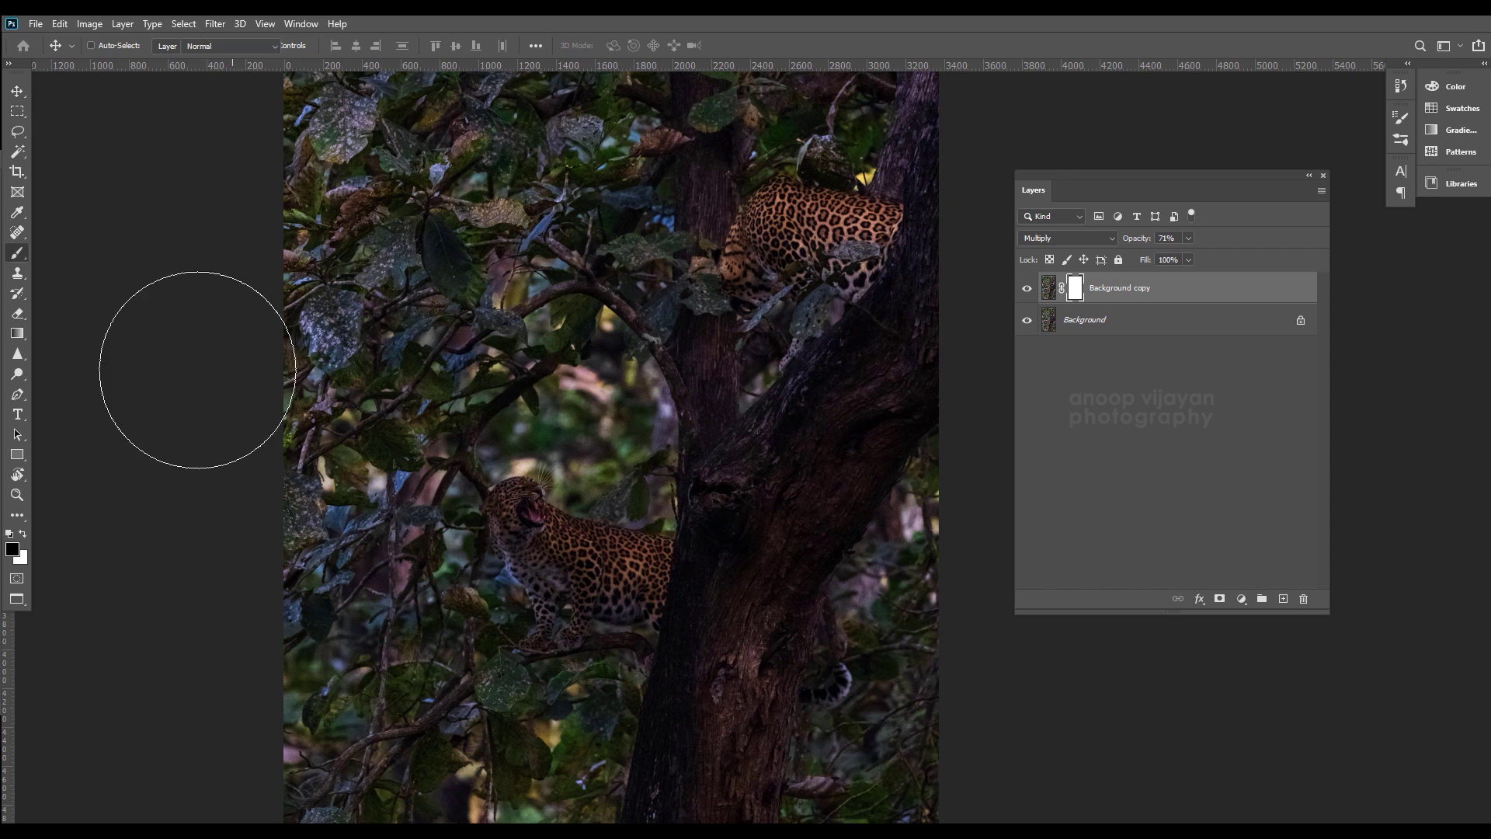
right_click(19, 254)
click(48, 255)
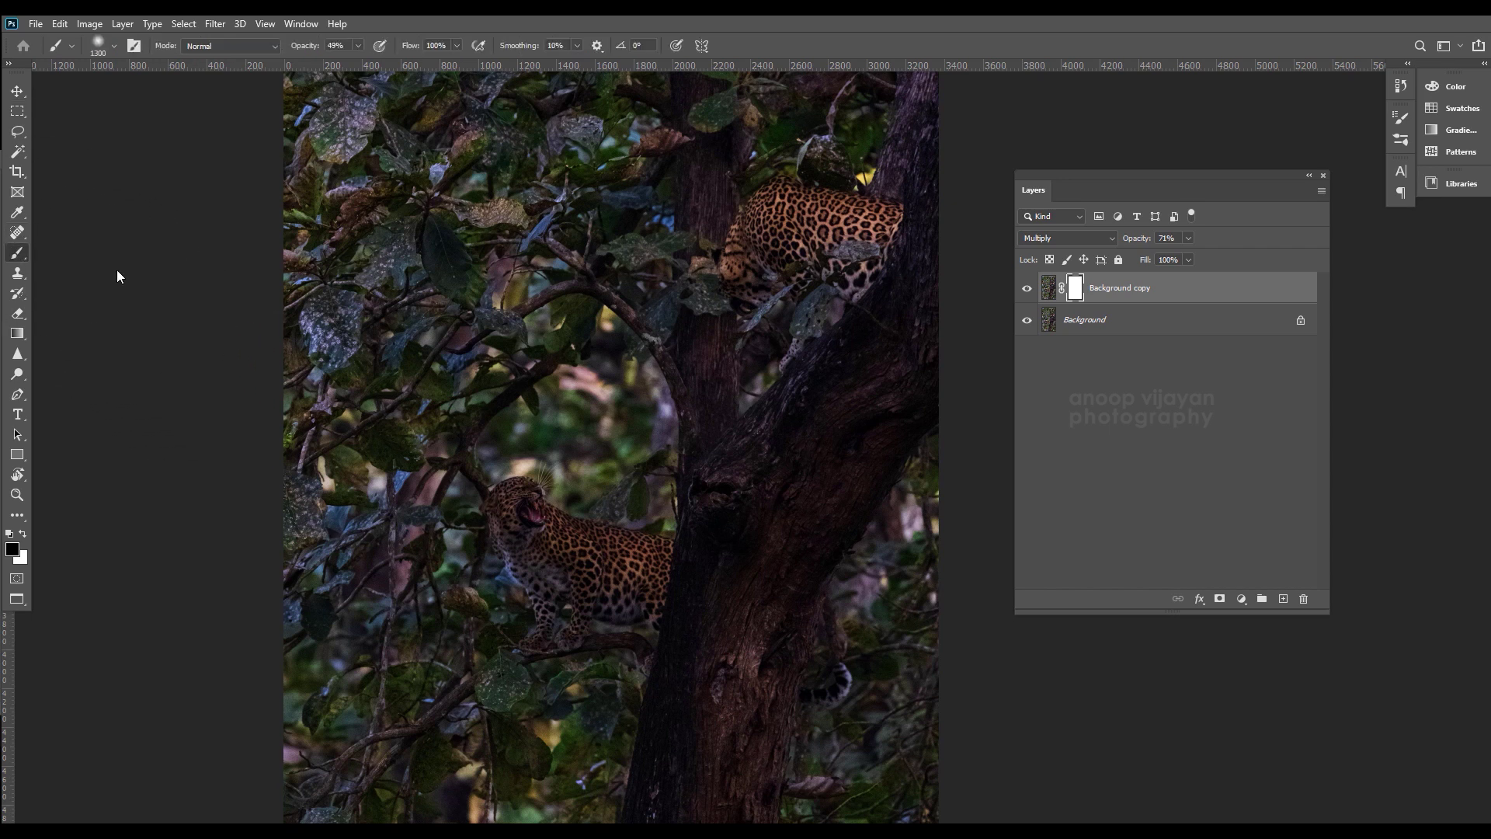
key(bracketleft)
key(bracketleft)
key(bracketleft)
key(bracketleft)
key(bracketleft)
key(bracketleft)
key(bracketleft)
key(bracketleft)
- Paint the mask over the lower leopard's body, back, chest and face with a 150 brush
drag(515, 505, 616, 553)
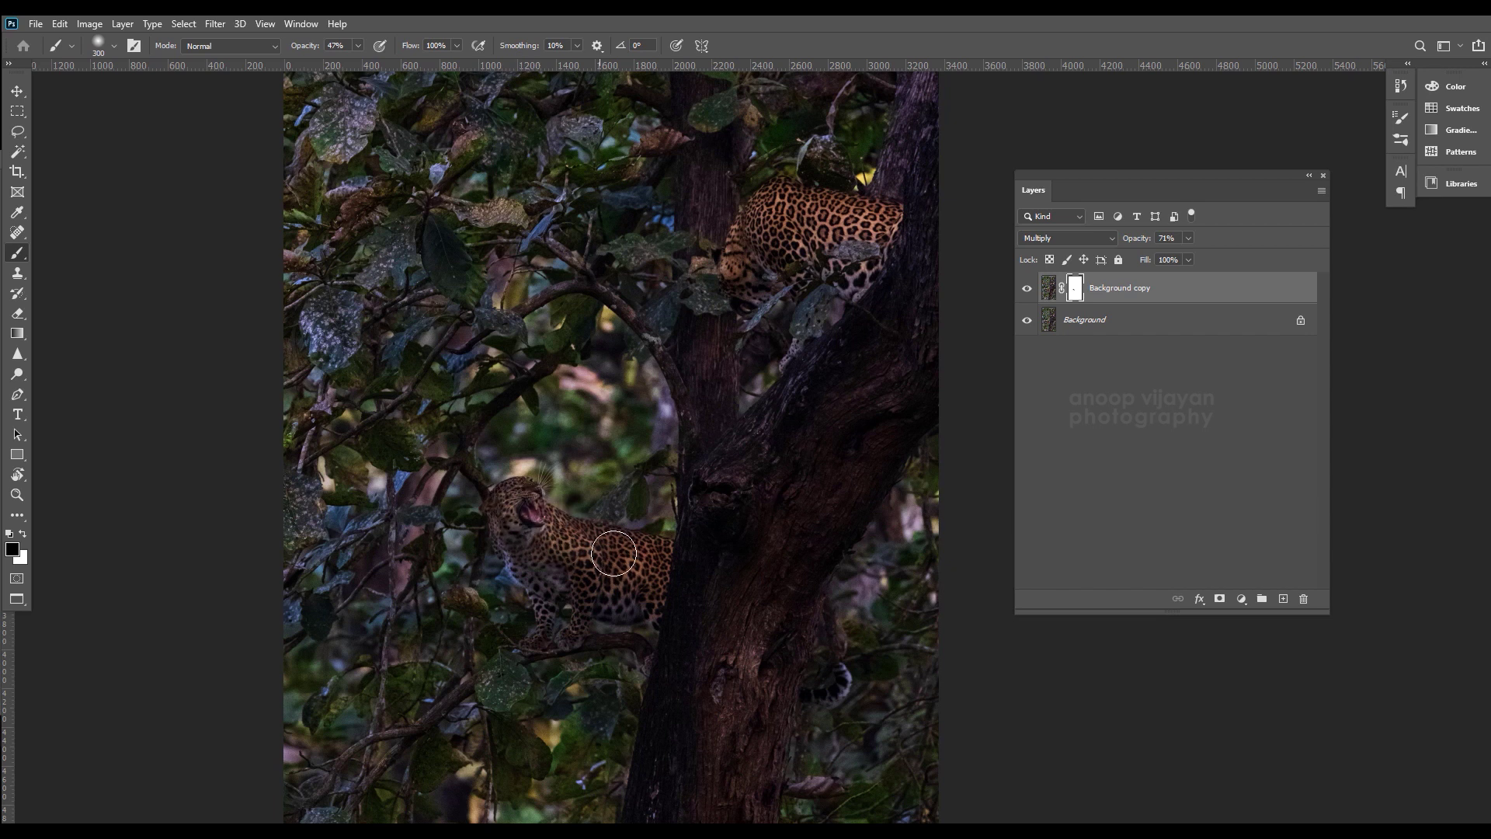
key(ctrl+plus)
key(ctrl+plus)
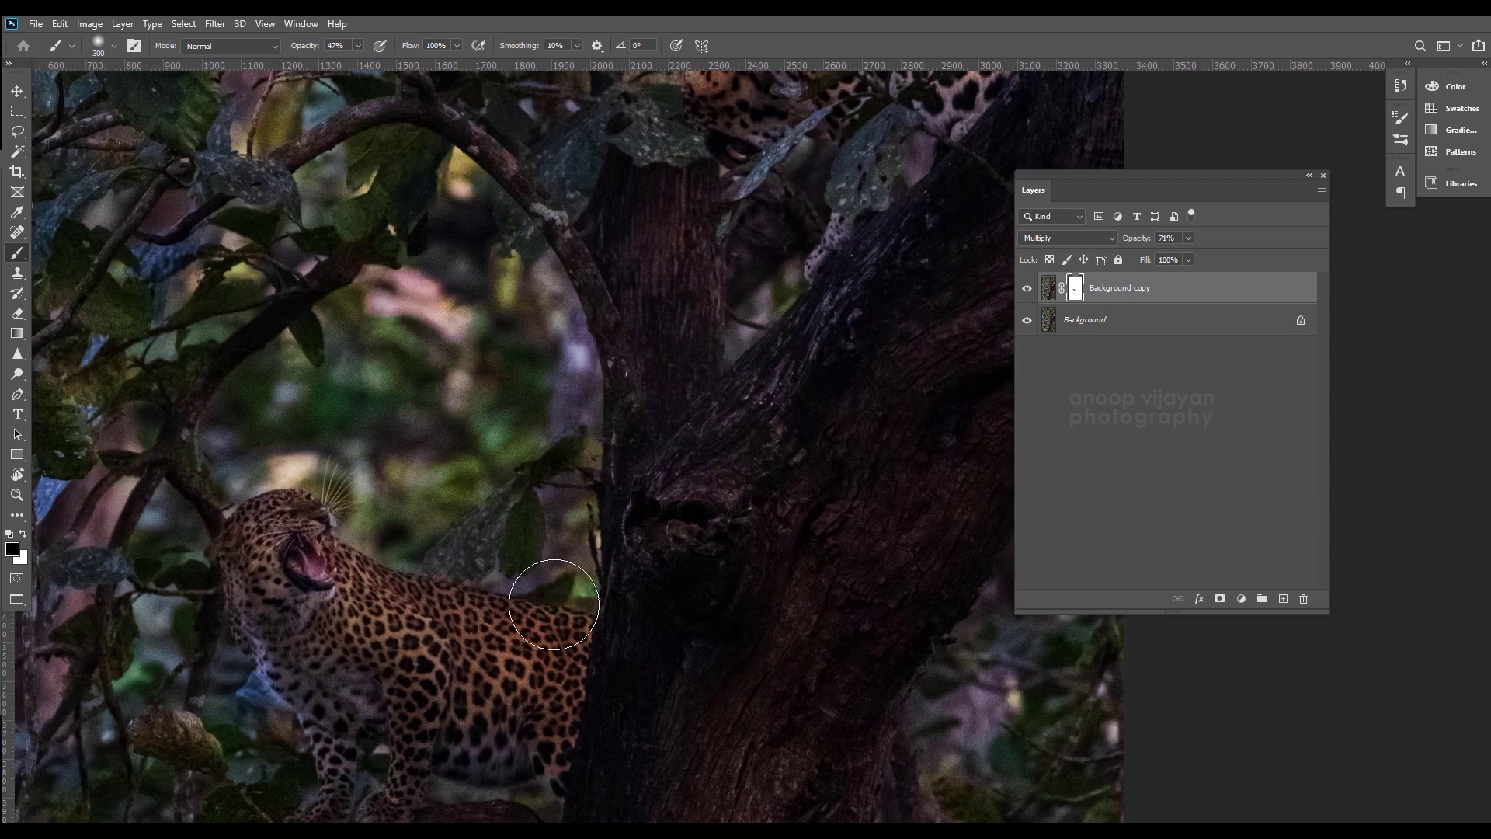
drag(470, 629, 591, 576)
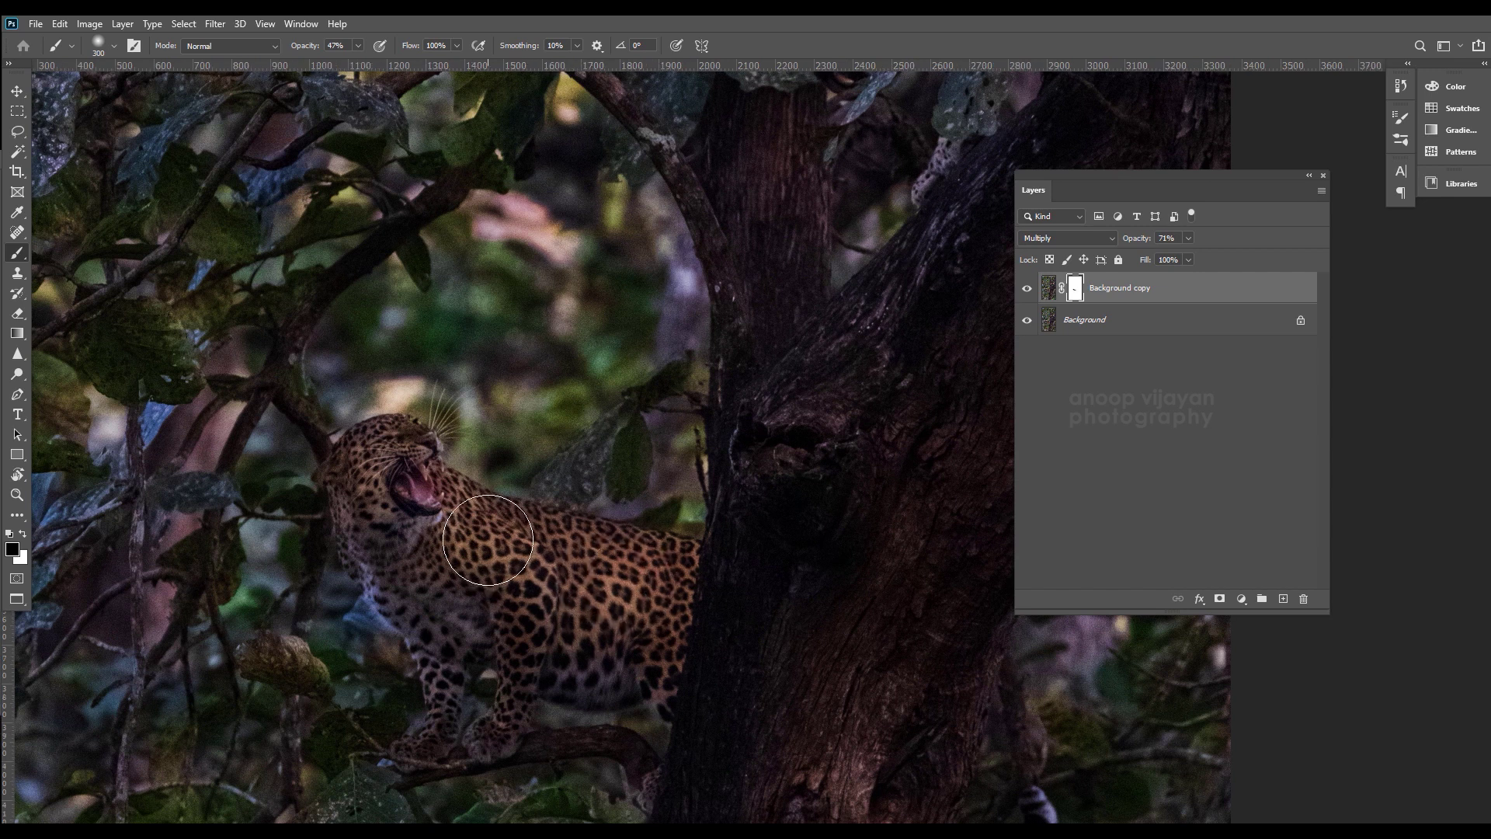
key(bracketleft)
key(bracketleft)
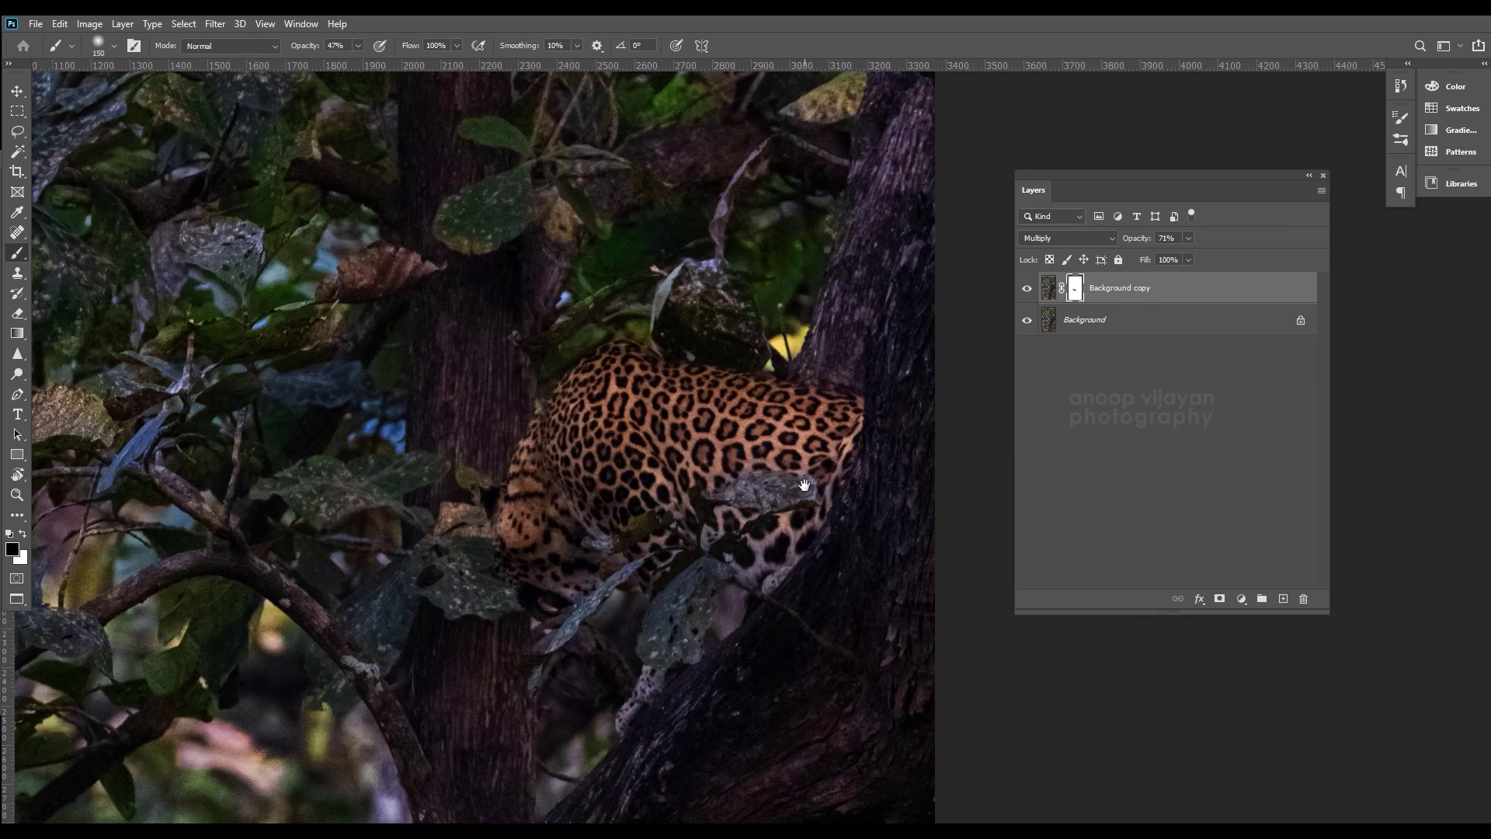
mouse_move(575, 512)
mouse_down()
mouse_move(662, 439)
mouse_move(536, 497)
mouse_up()
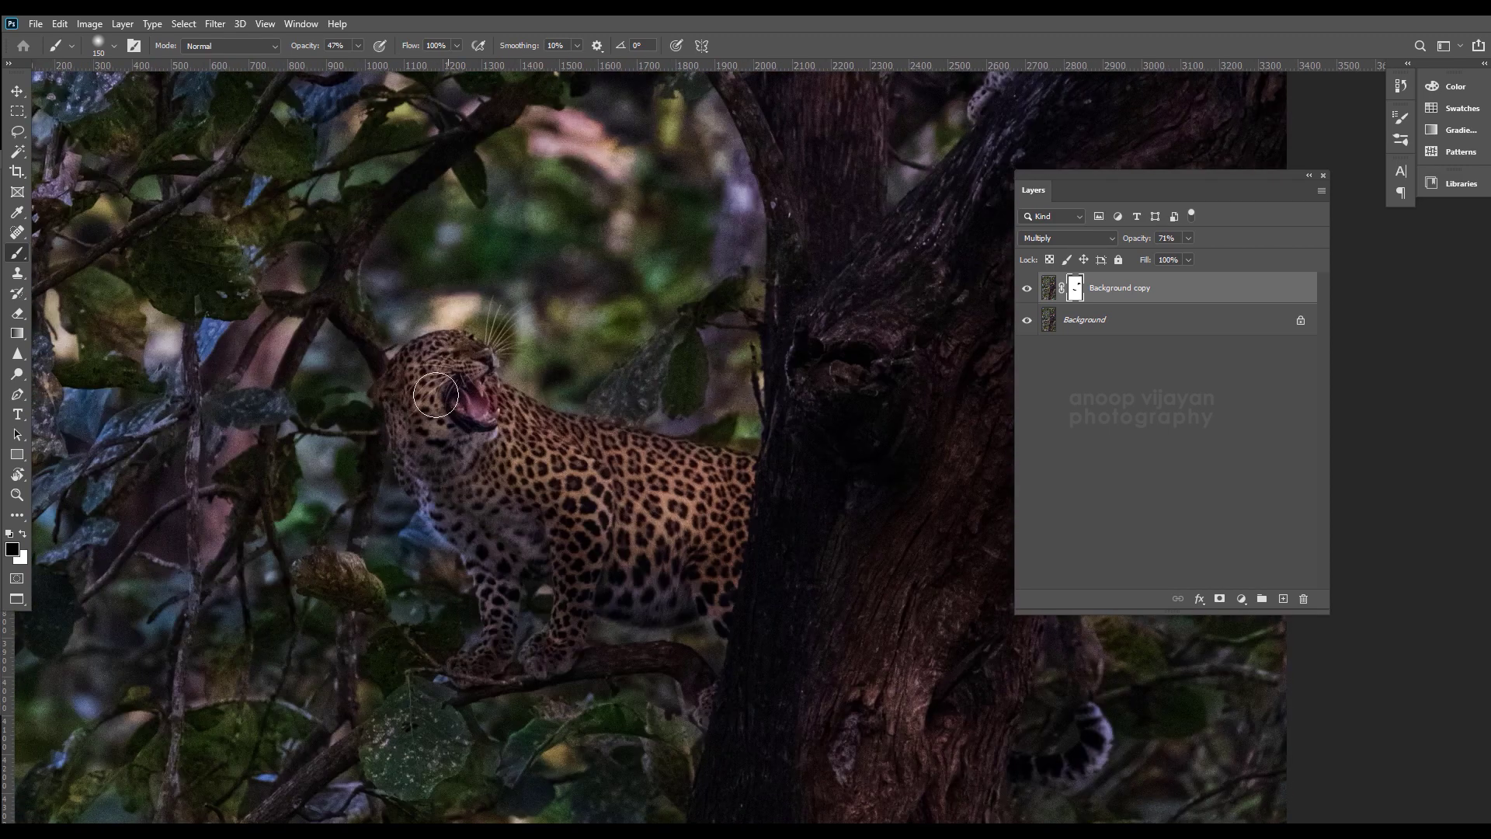
mouse_move(545, 428)
mouse_down()
mouse_move(451, 386)
mouse_move(466, 401)
mouse_up()
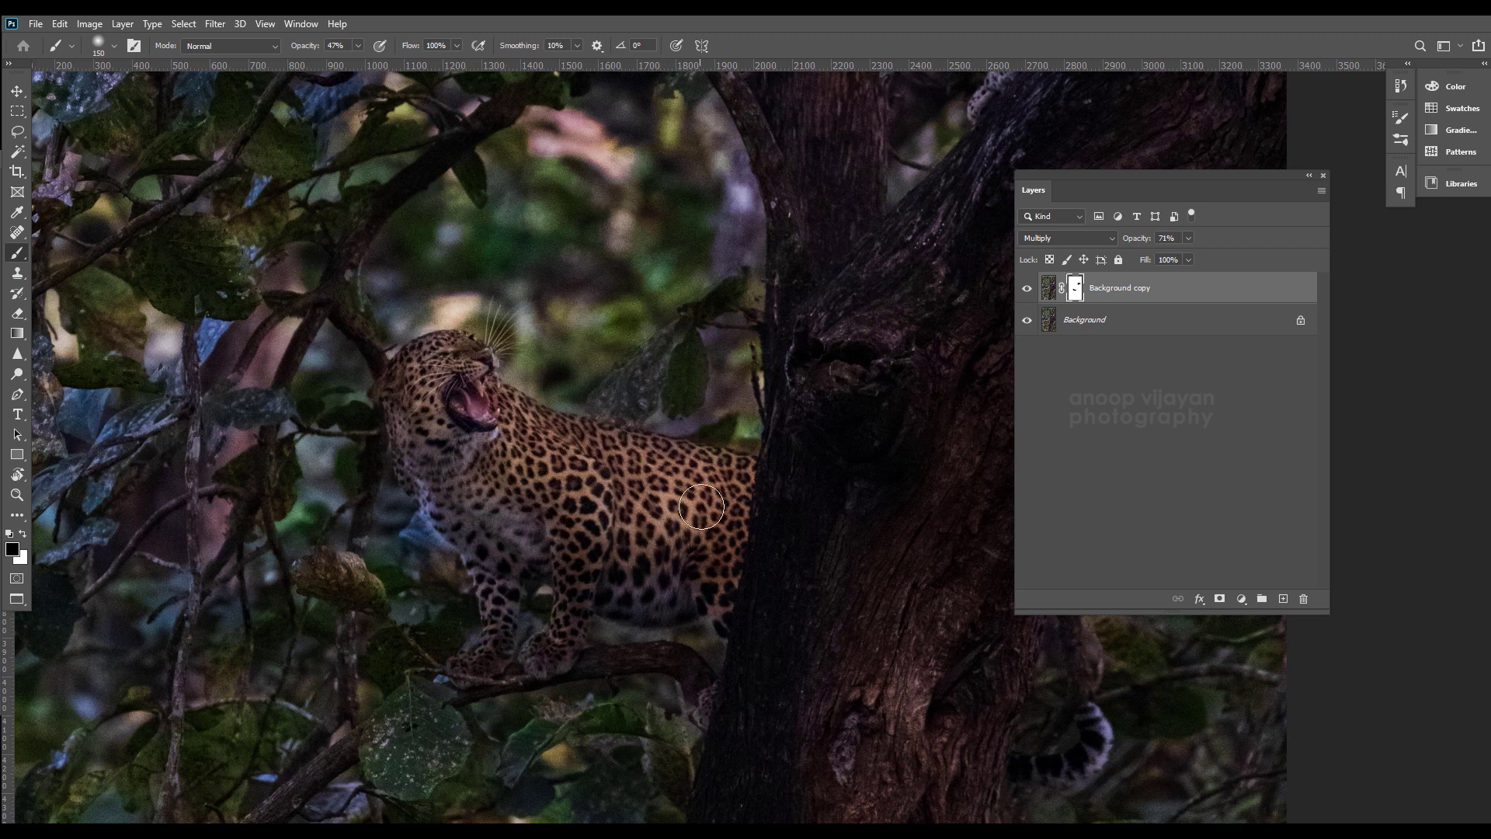
- Review the whole masked photo and duplicate the masked layer as Background copy 2
drag(963, 78, 497, 264)
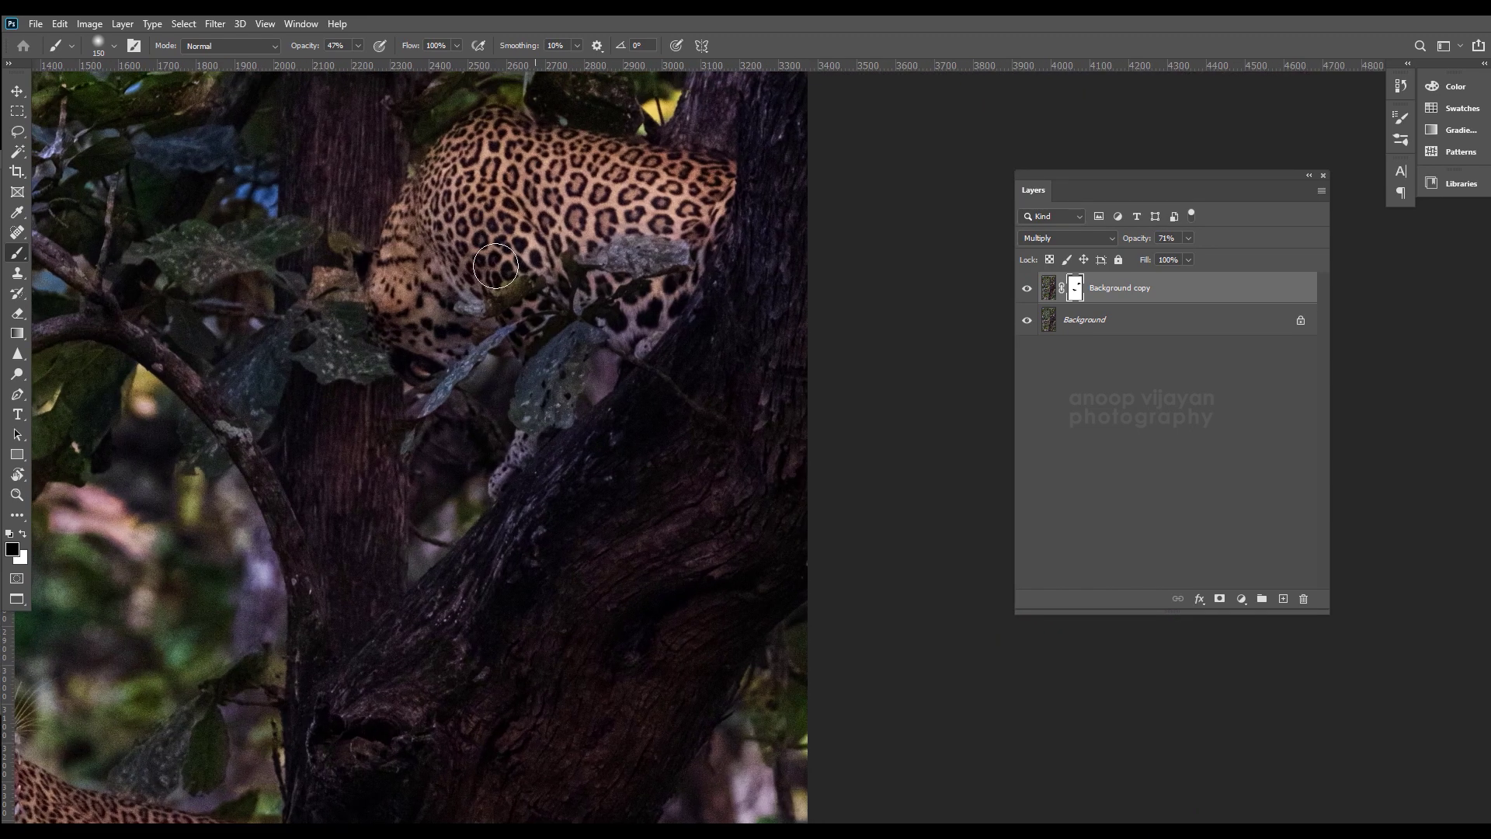
key(ctrl+0)
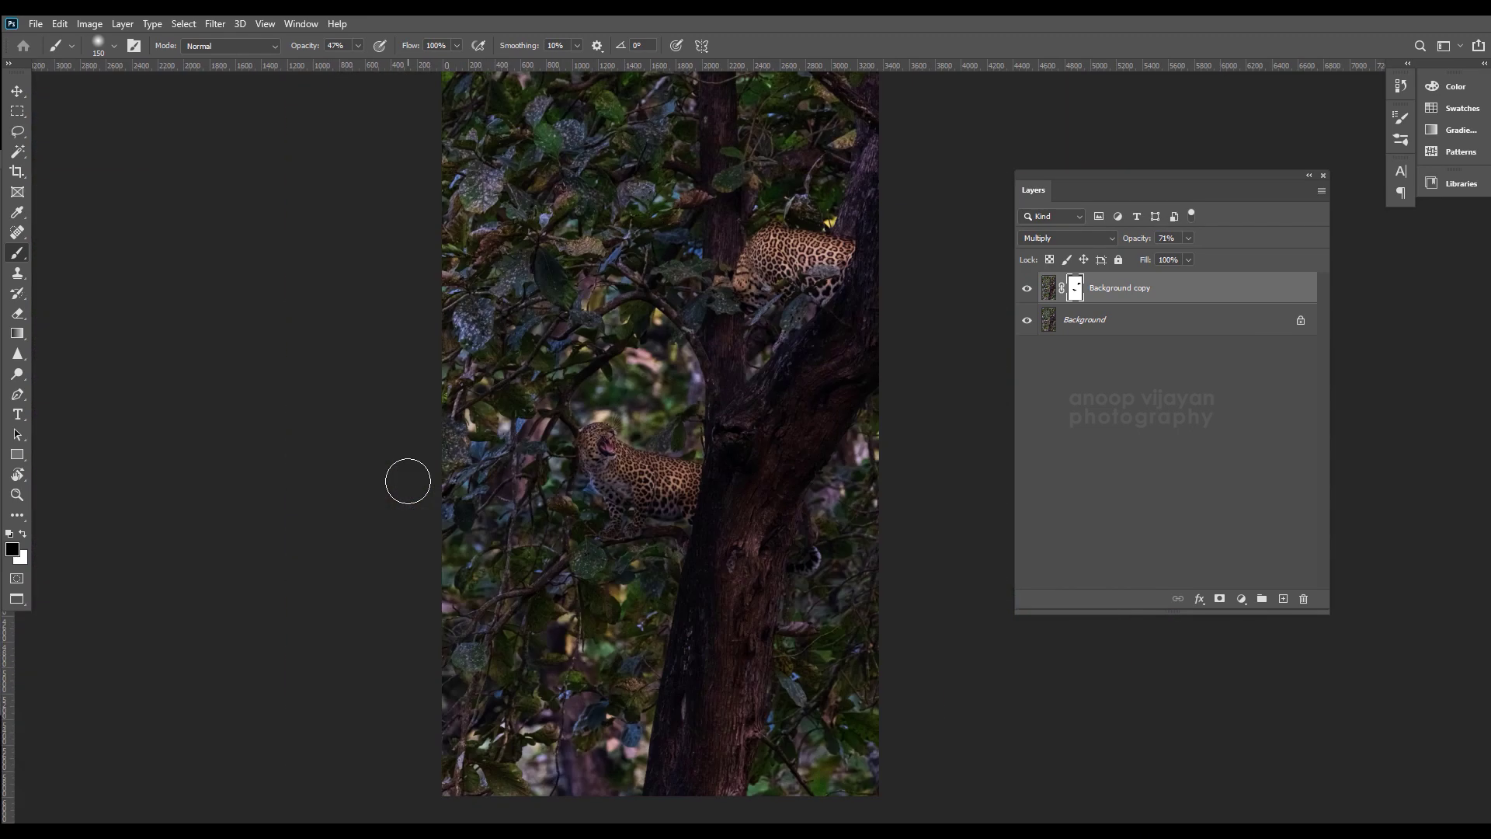
key(ctrl+plus)
key(ctrl+plus)
key(ctrl+plus)
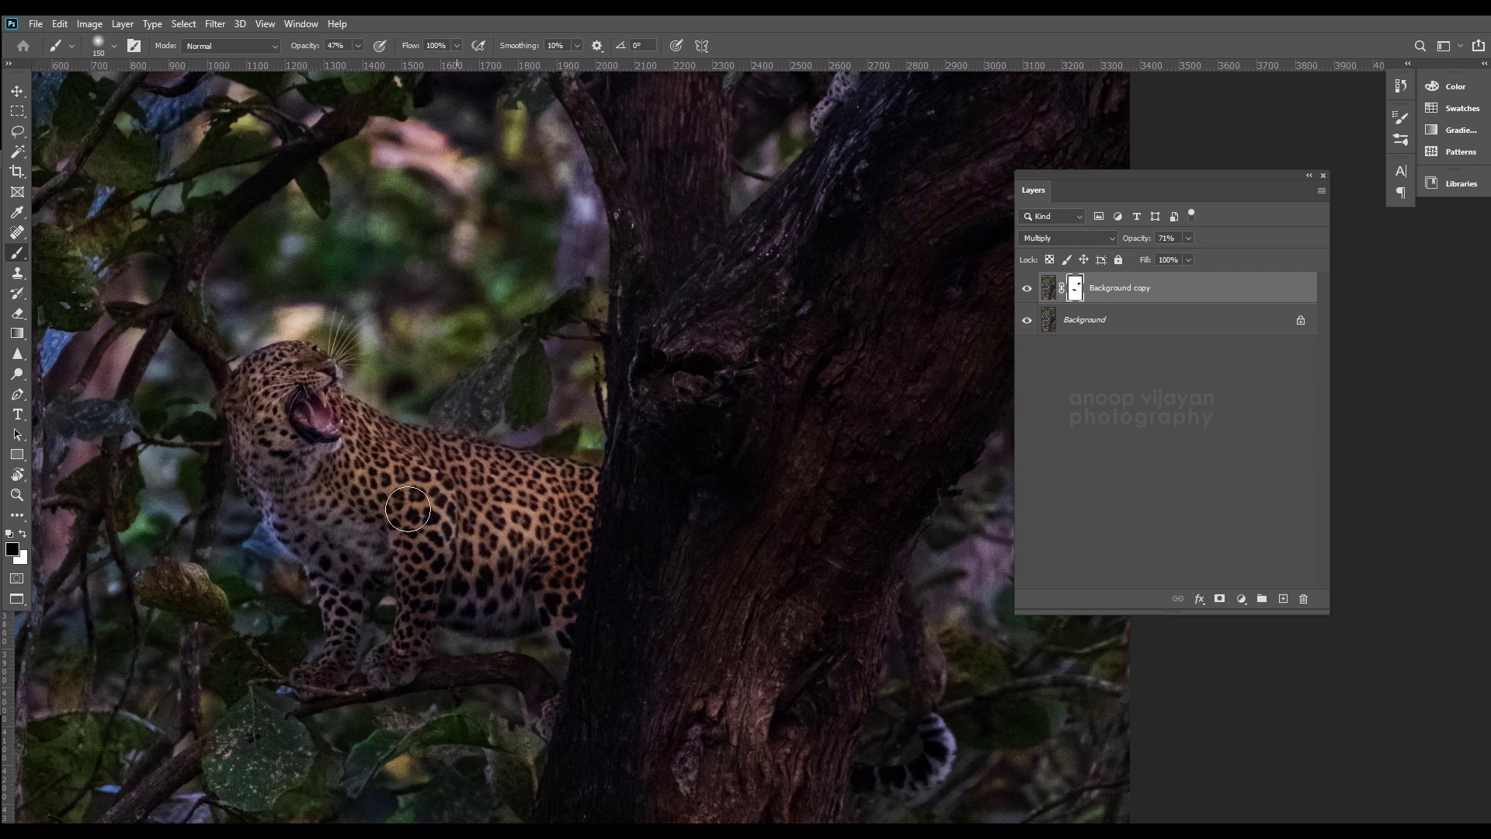
key(ctrl+0)
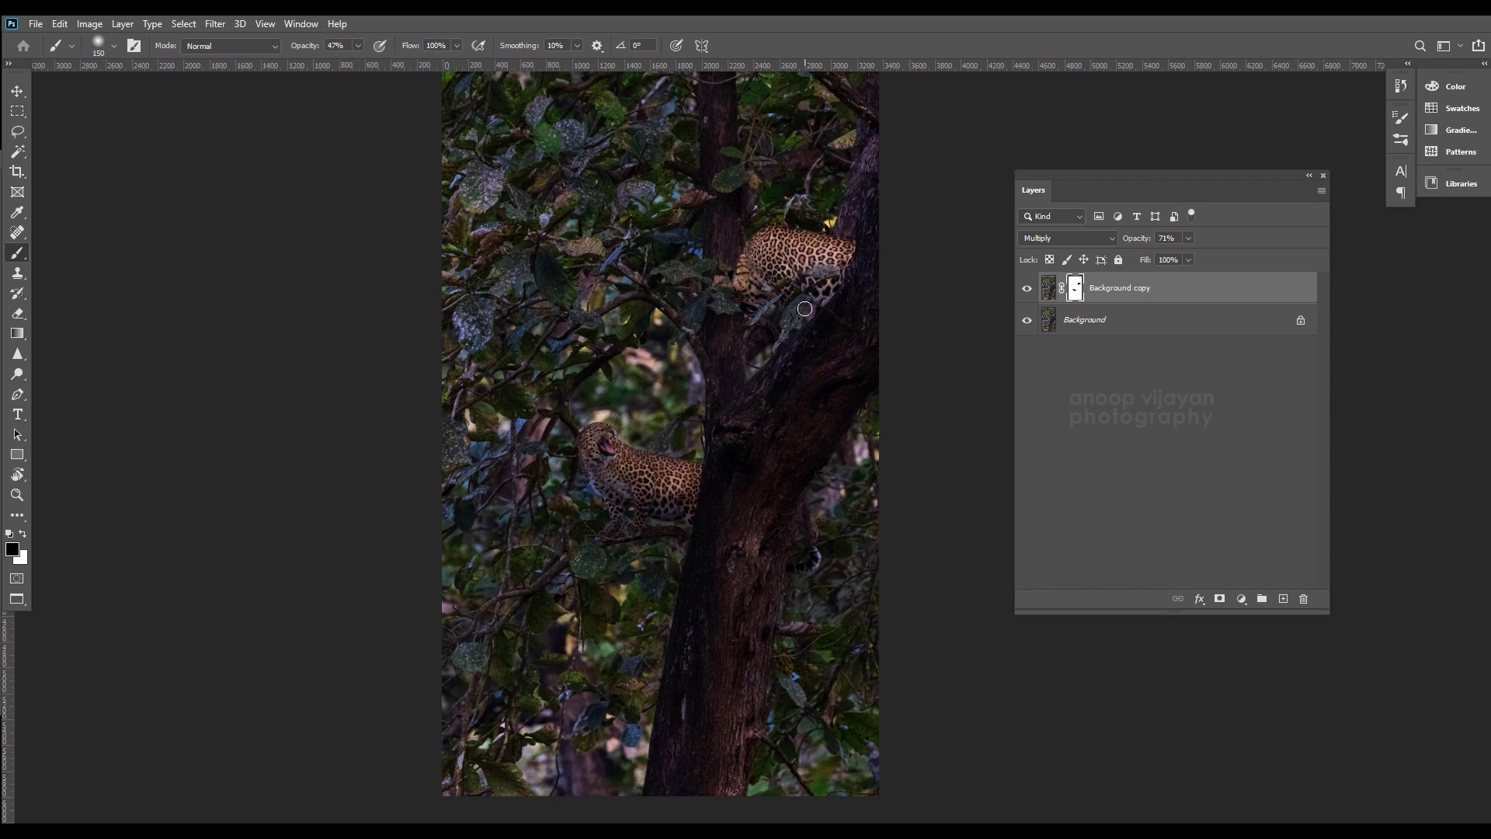
key(ctrl+j)
- Set Background copy 2 to 29% opacity and paint its mask over the lower leopard's face
click(1188, 260)
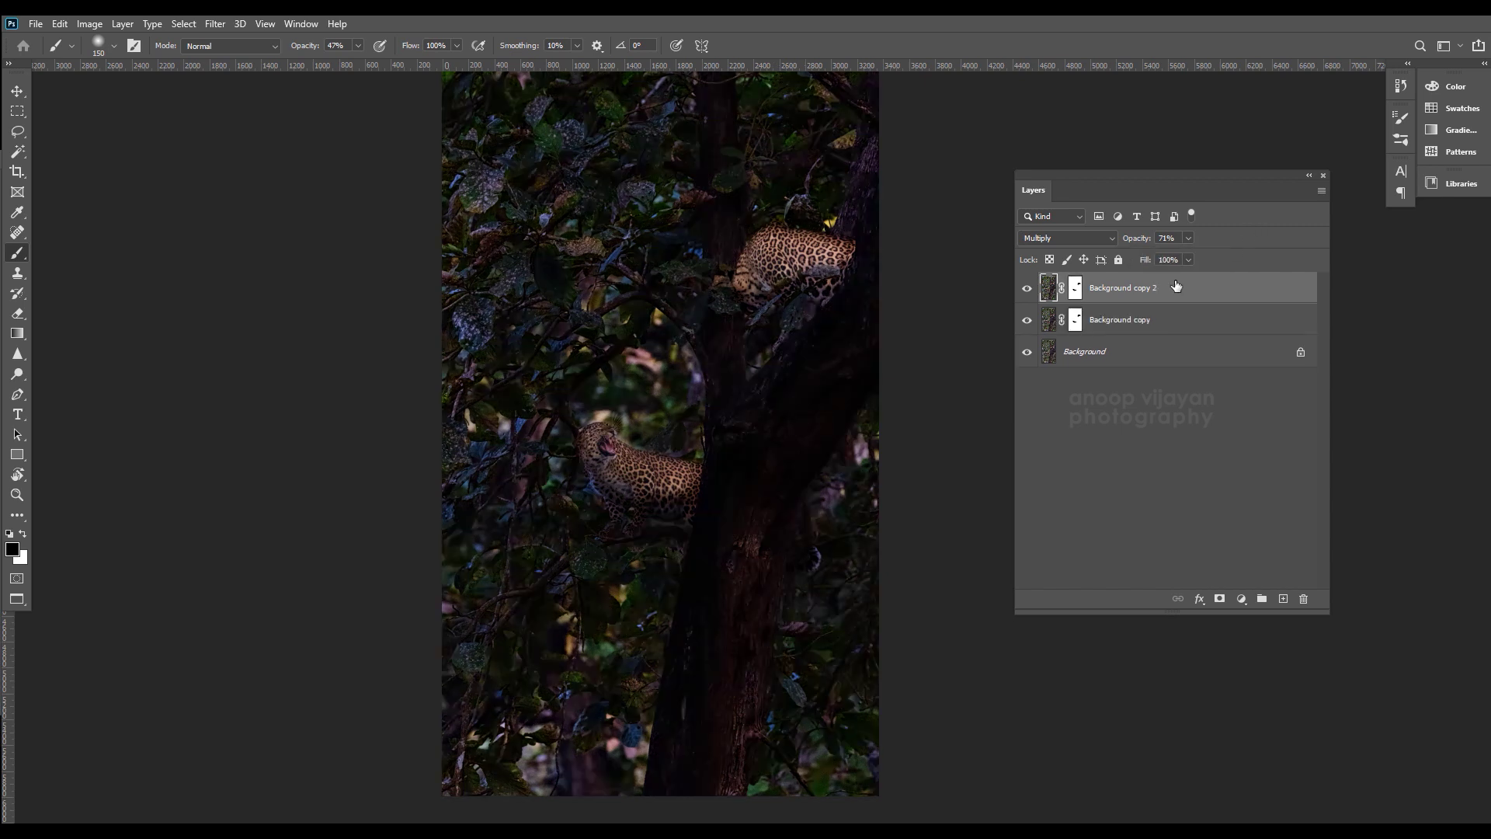
drag(1181, 261, 1158, 256)
click(1075, 288)
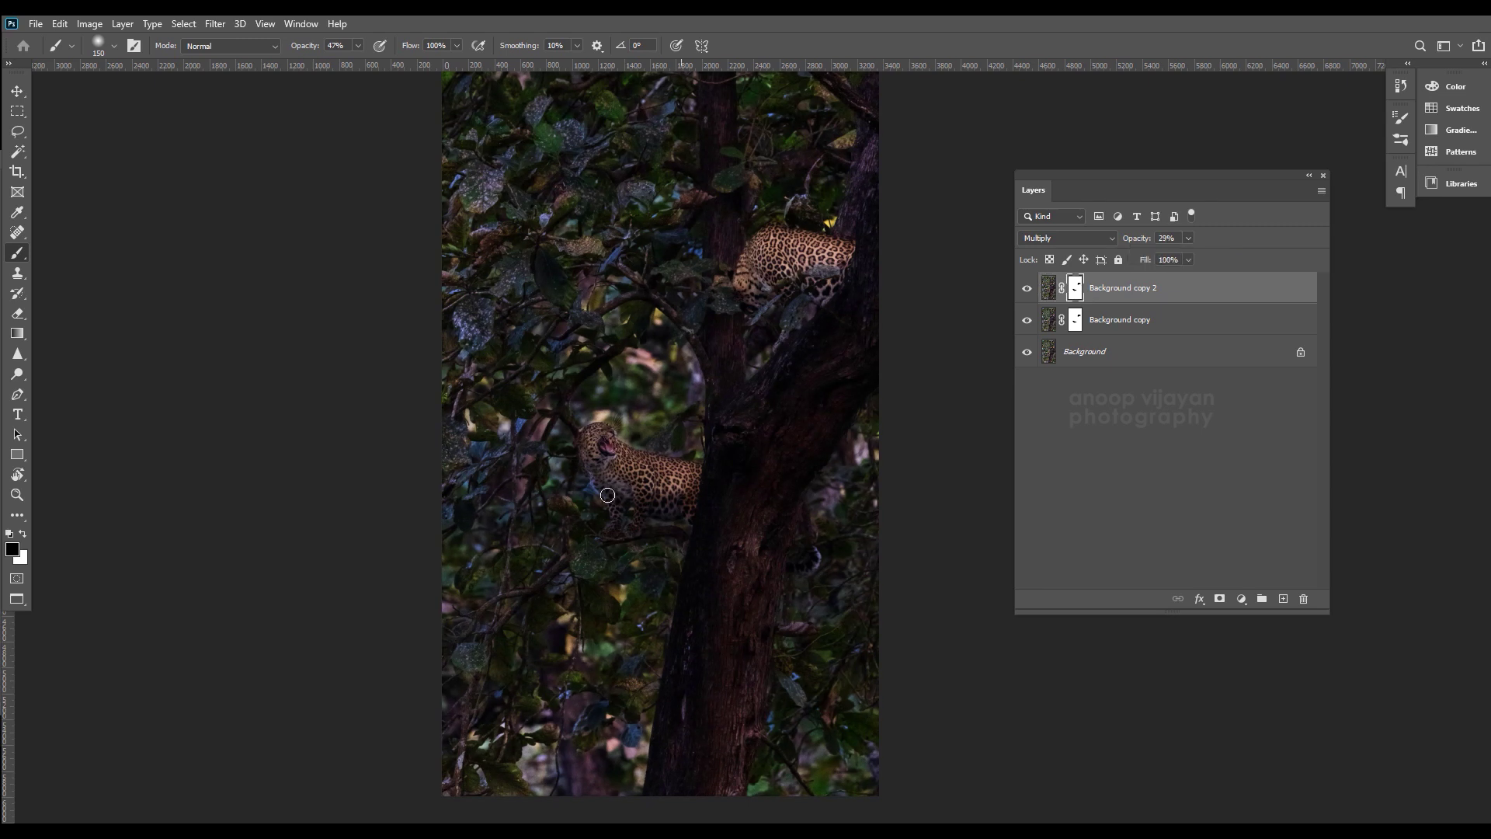
drag(606, 442, 604, 460)
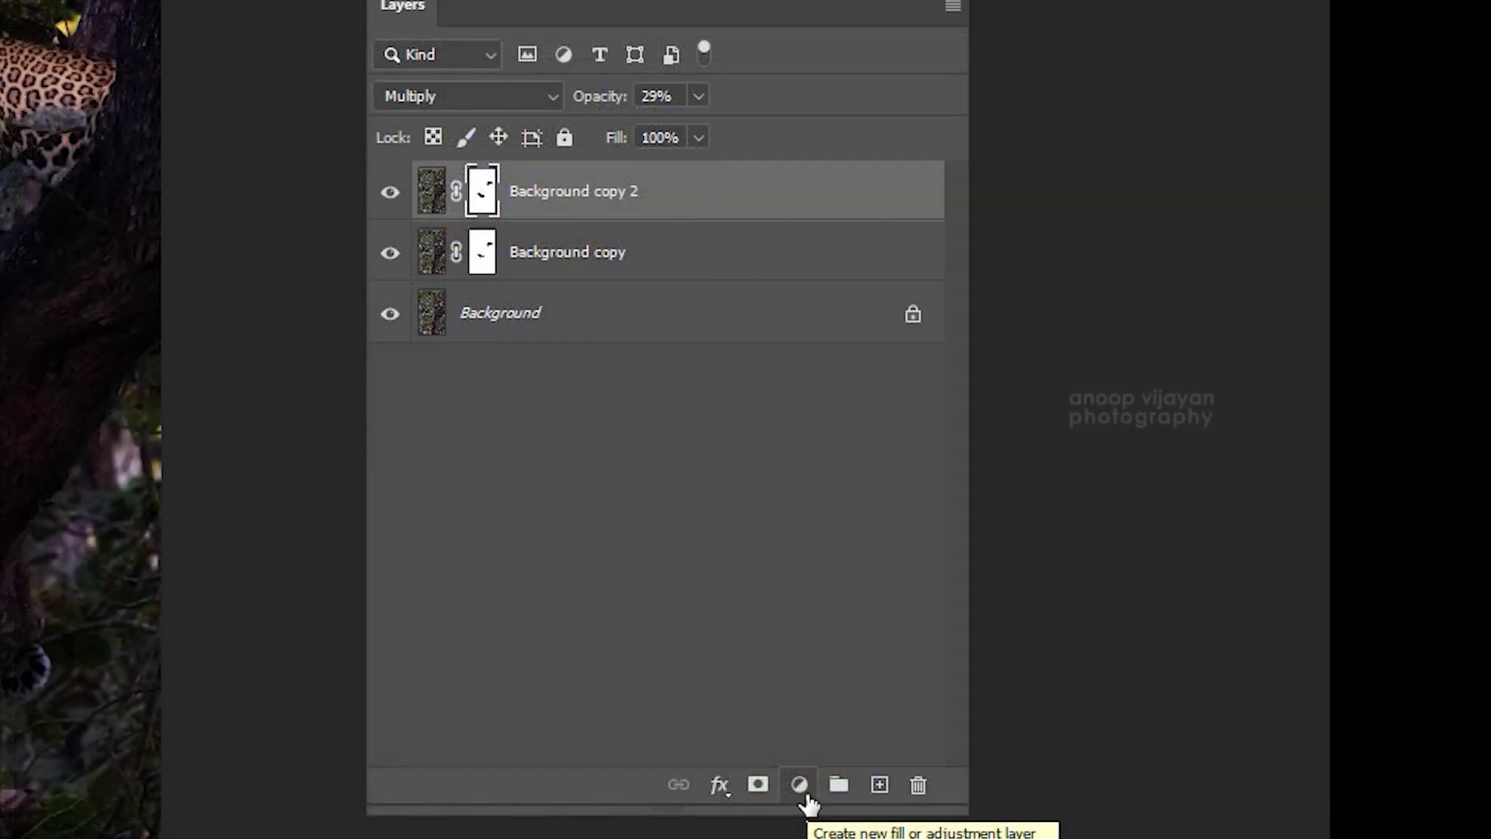
click(807, 802)
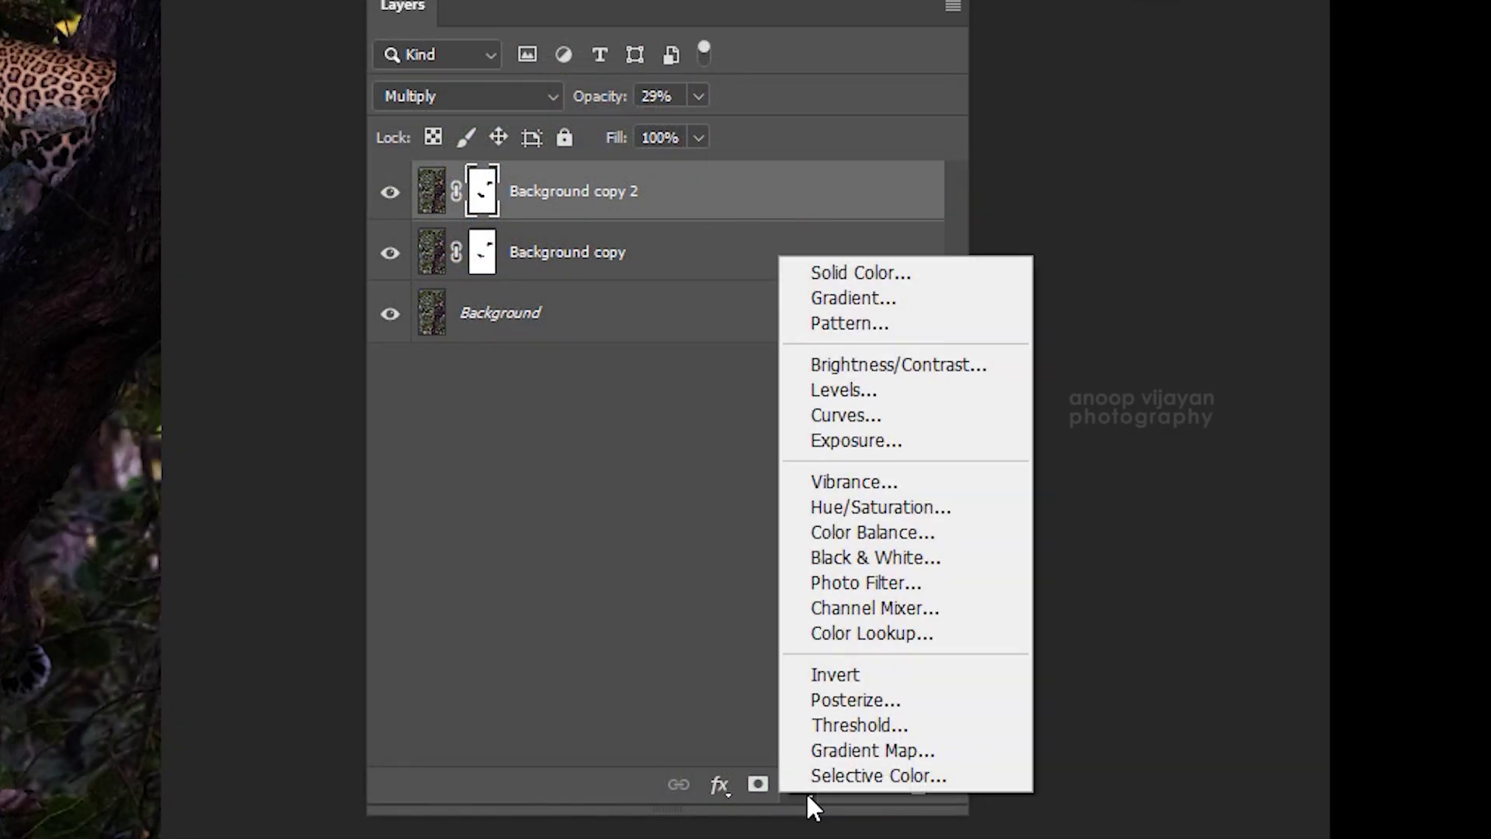
- Add an Exposure layer at -0.44, painting its mask over the leopards with a 300–700 px brush
click(907, 439)
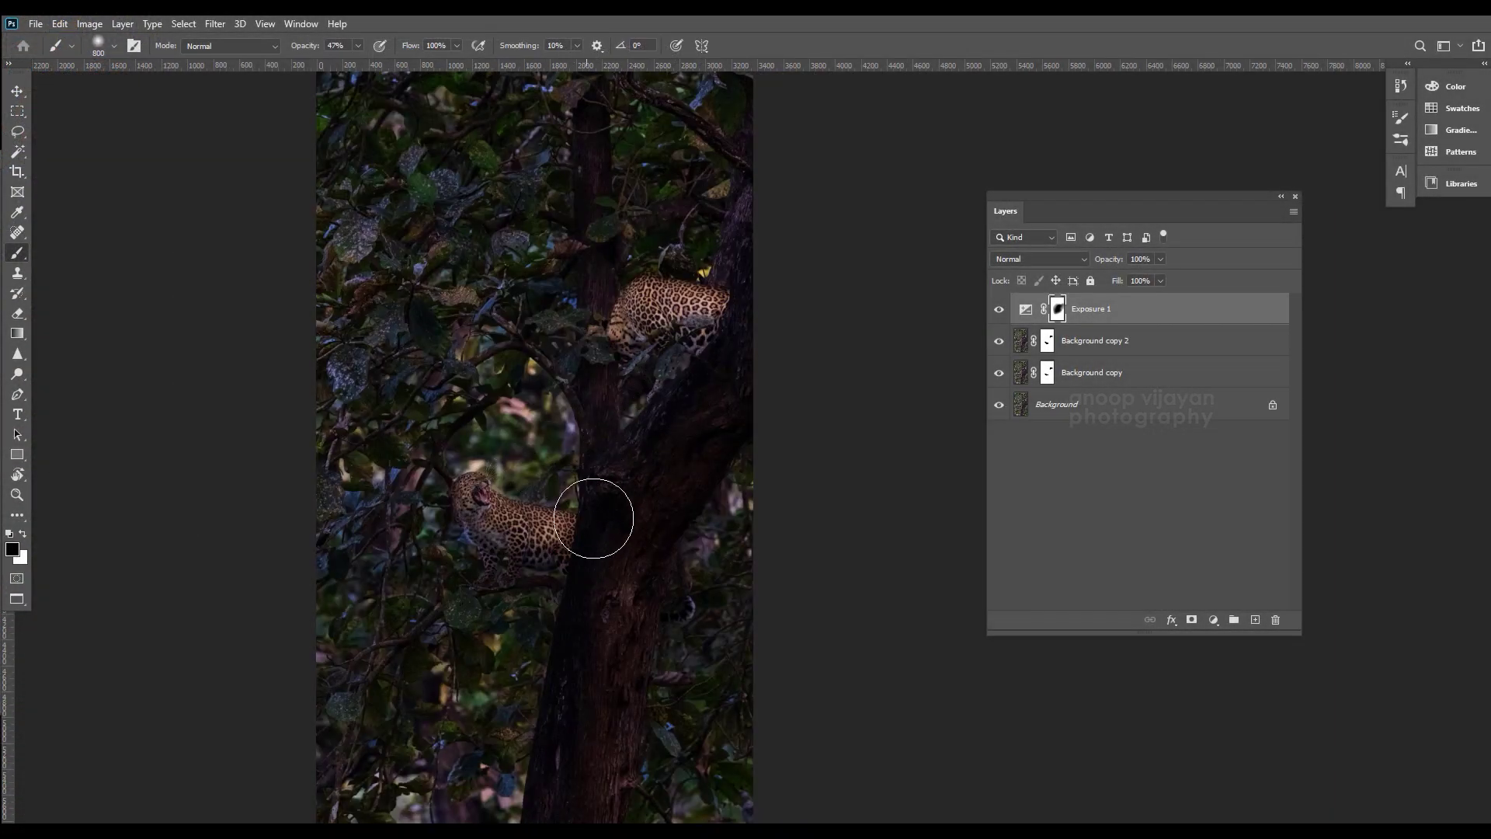
key(bracketleft)
key(bracketleft)
key(bracketleft)
key(bracketleft)
key(bracketleft)
key(bracketleft)
key(bracketleft)
key(bracketright)
key(bracketright)
key(bracketright)
key(ctrl+minus)
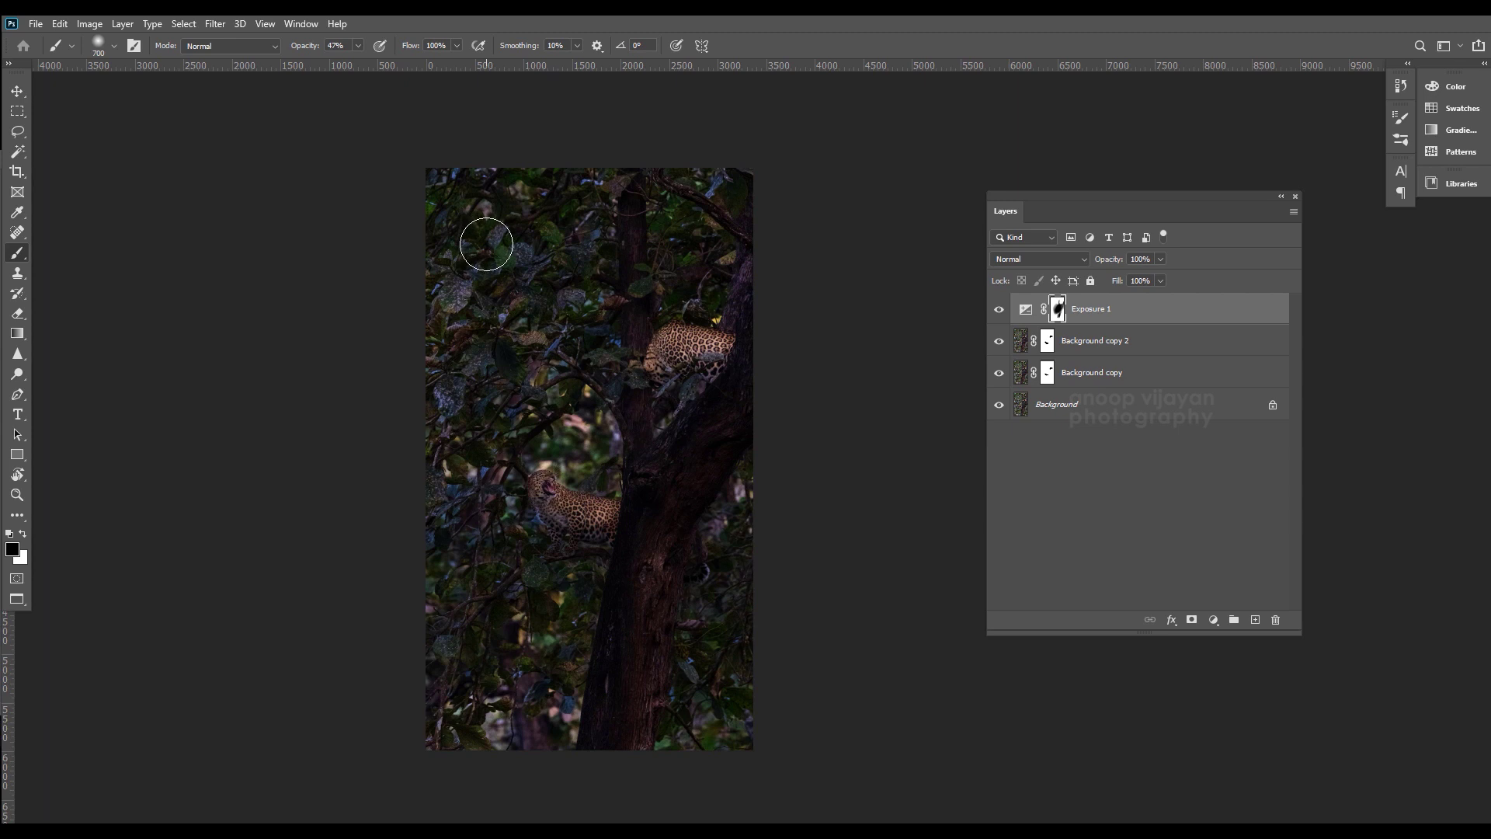
click(1214, 620)
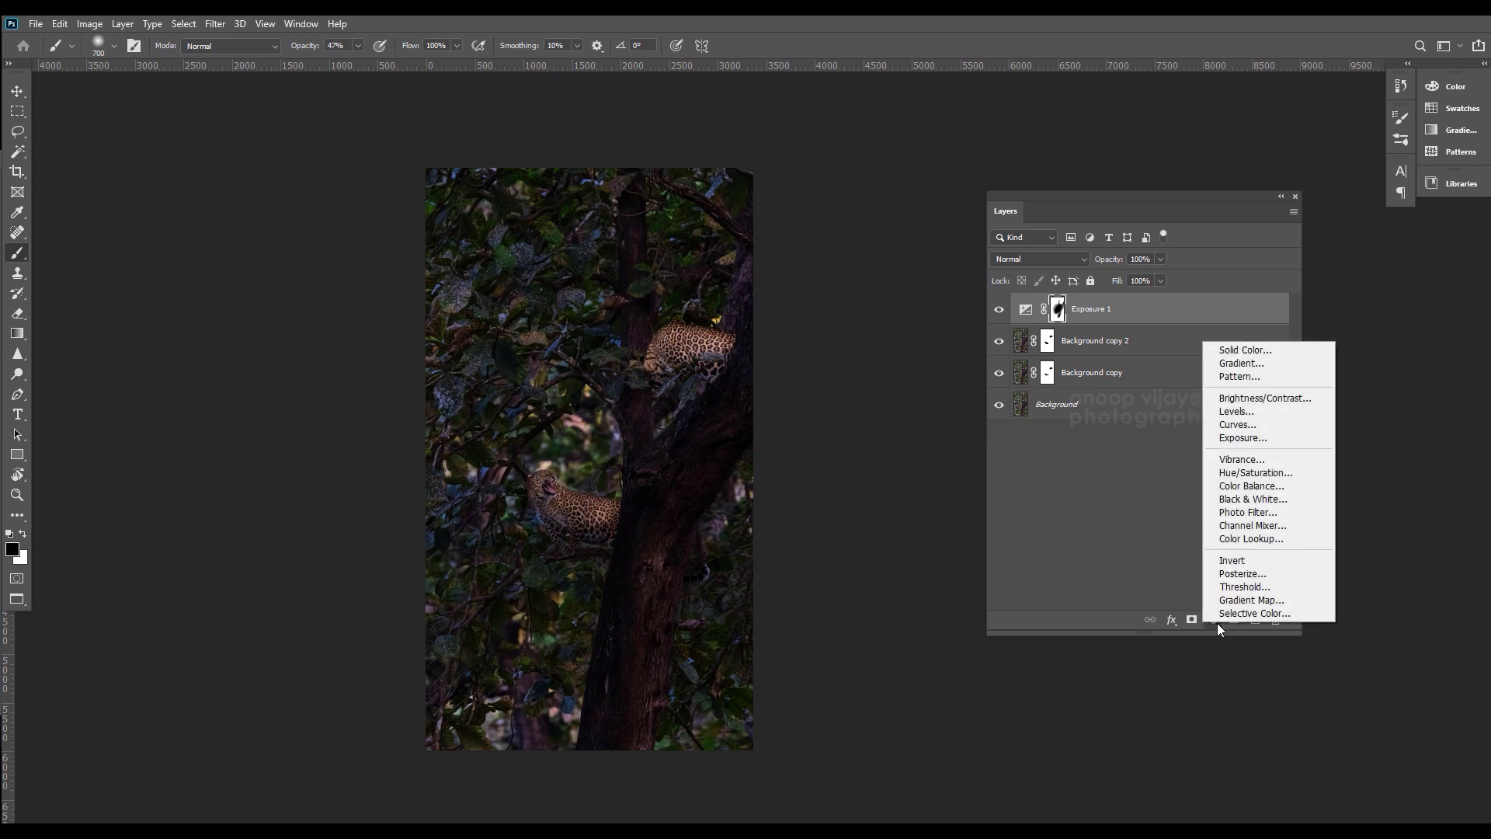
- Add a brightening Exposure 2 layer, masked off the treetop and lower trunk with a 1400 px, 65% brush
click(1259, 440)
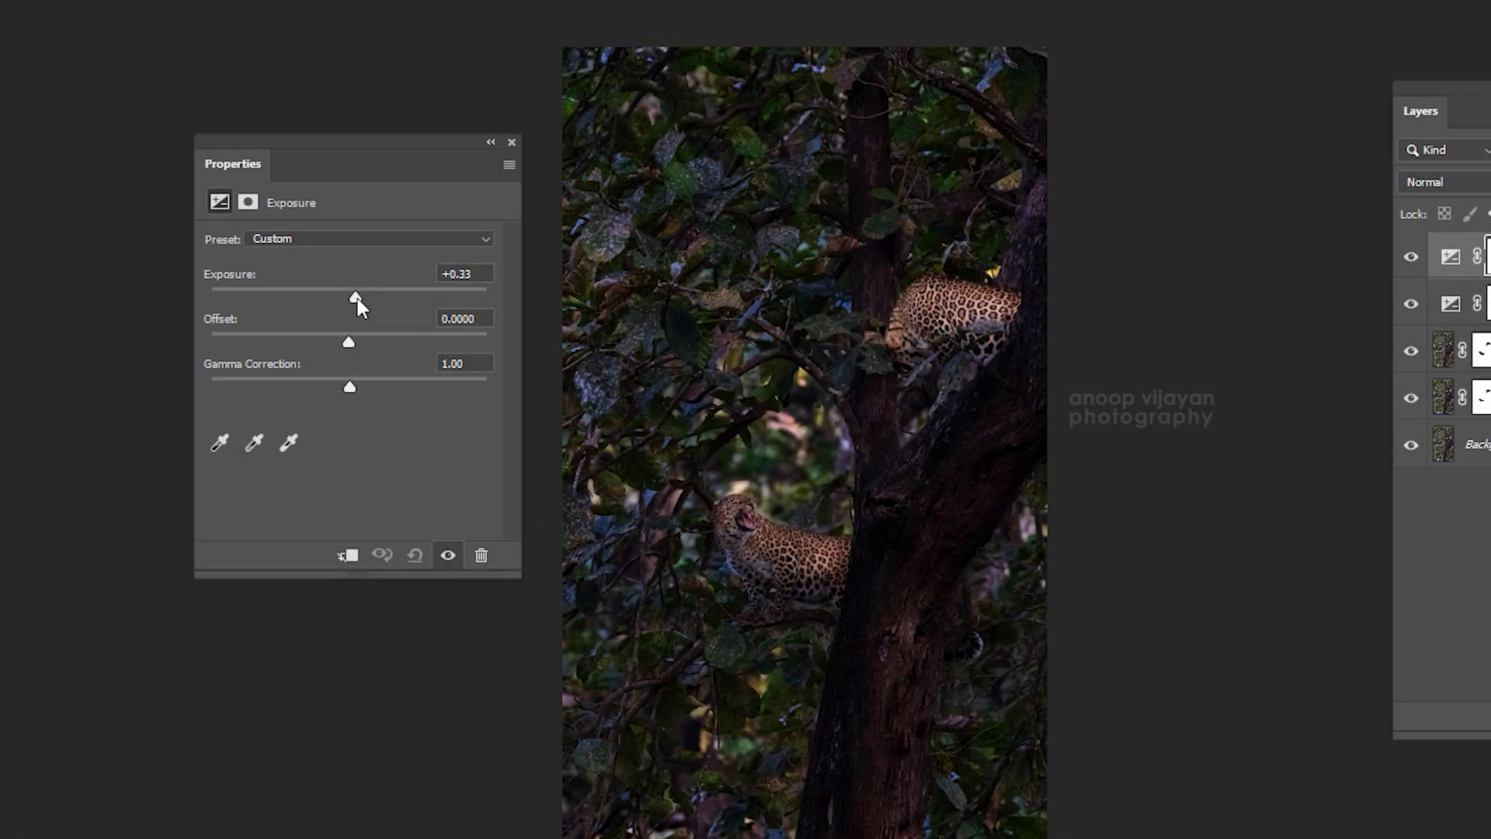
drag(358, 300, 362, 299)
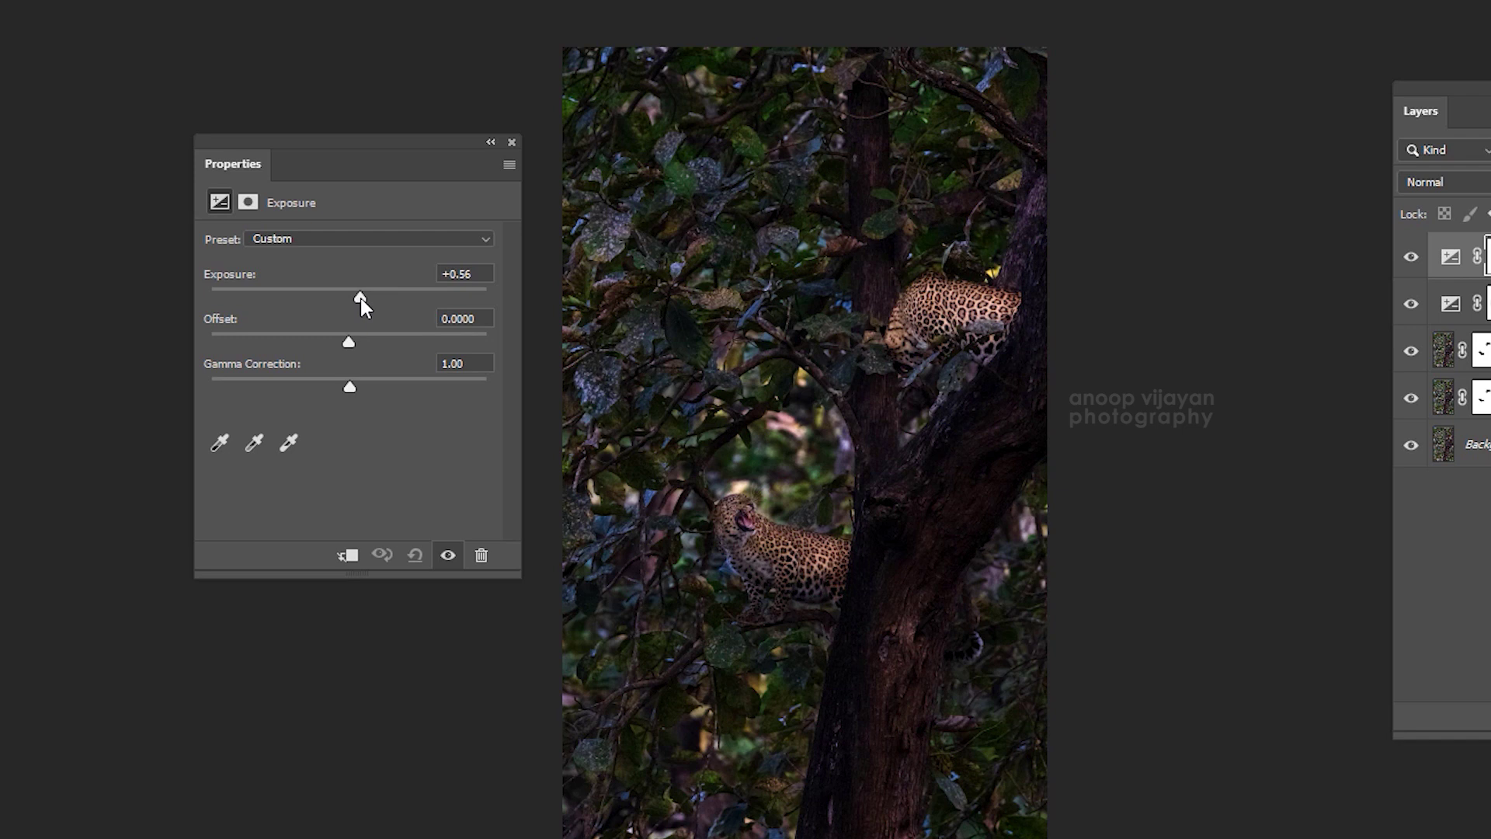
click(512, 142)
key(bracketright)
key(bracketright)
key(bracketright)
key(6)
key(5)
drag(708, 266, 661, 208)
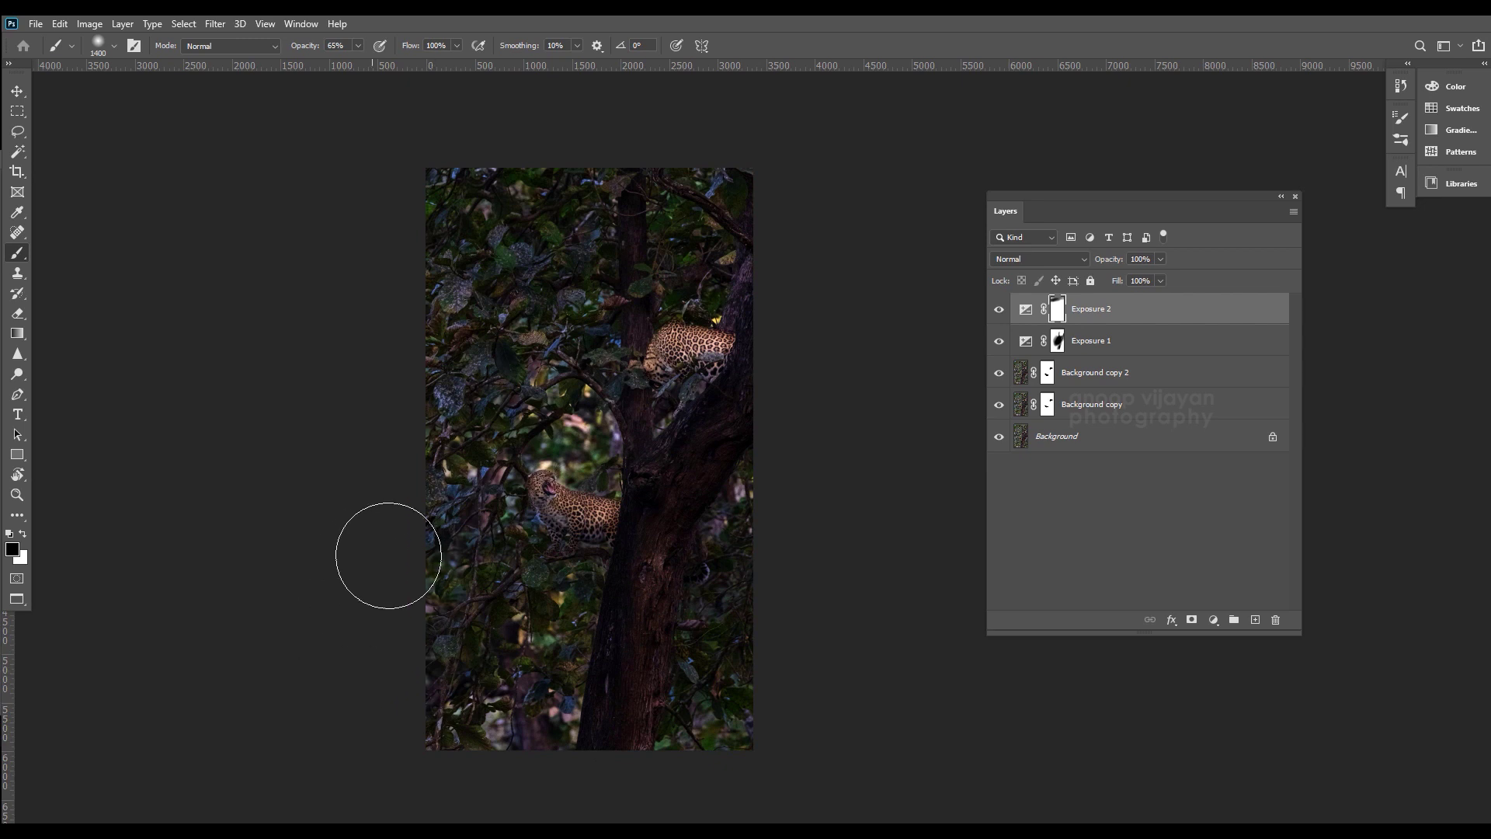
drag(533, 342, 494, 300)
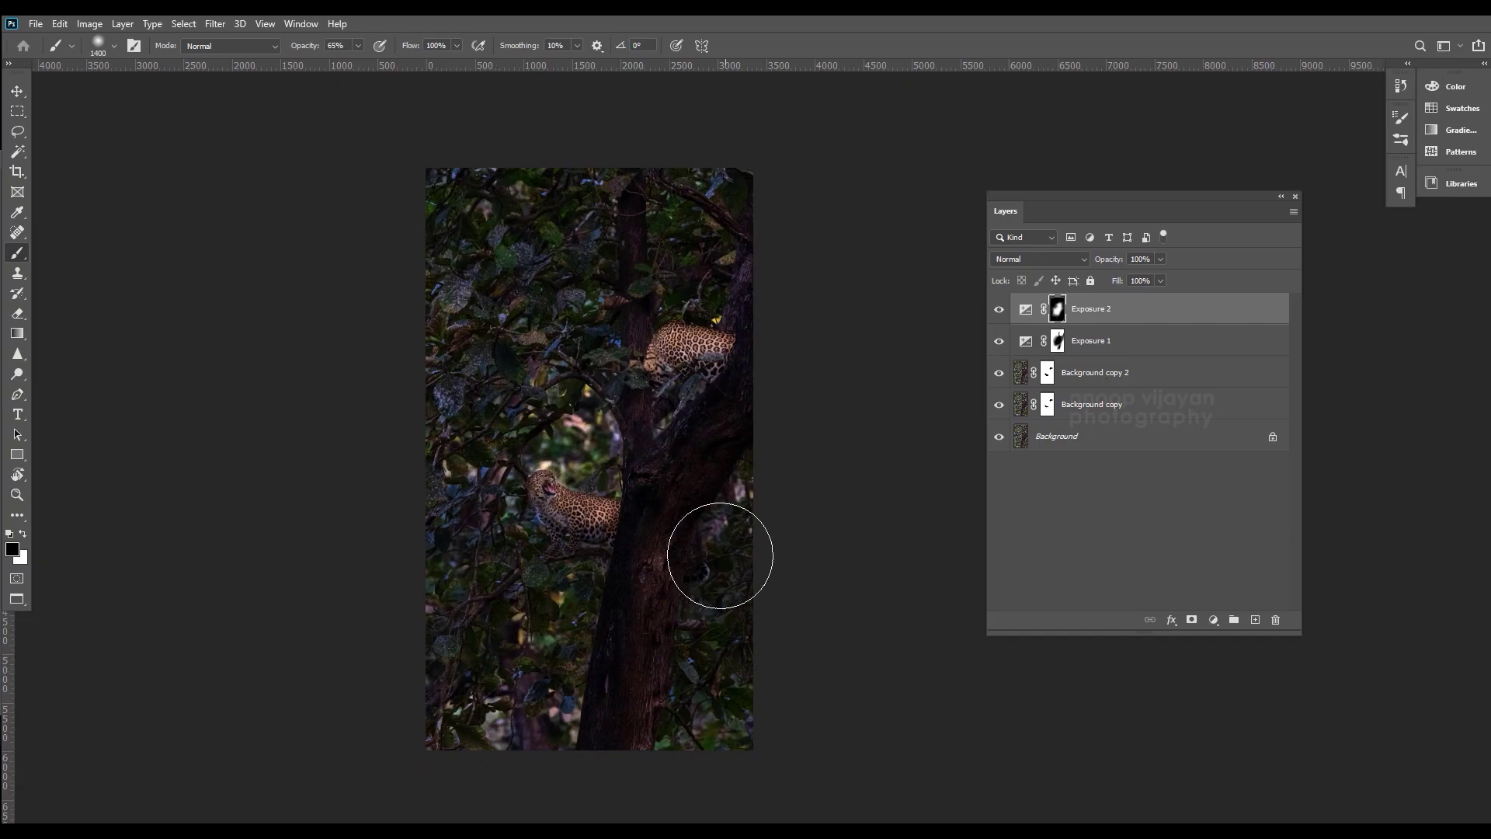
- Deepen the Exposure 1 layer to -1.22, then reselect Exposure 2
key(alt+bracketleft)
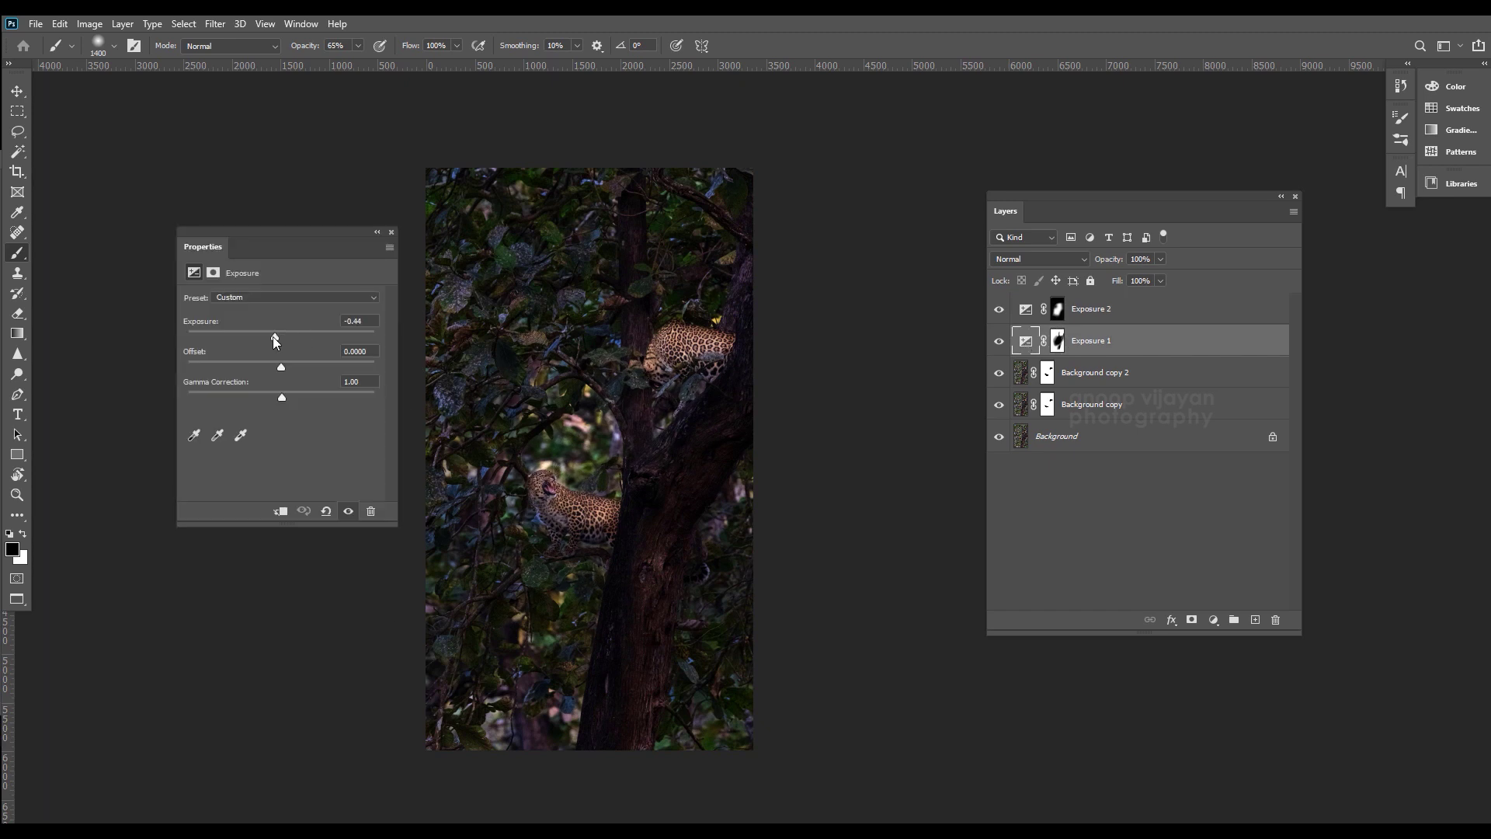
drag(272, 337, 264, 337)
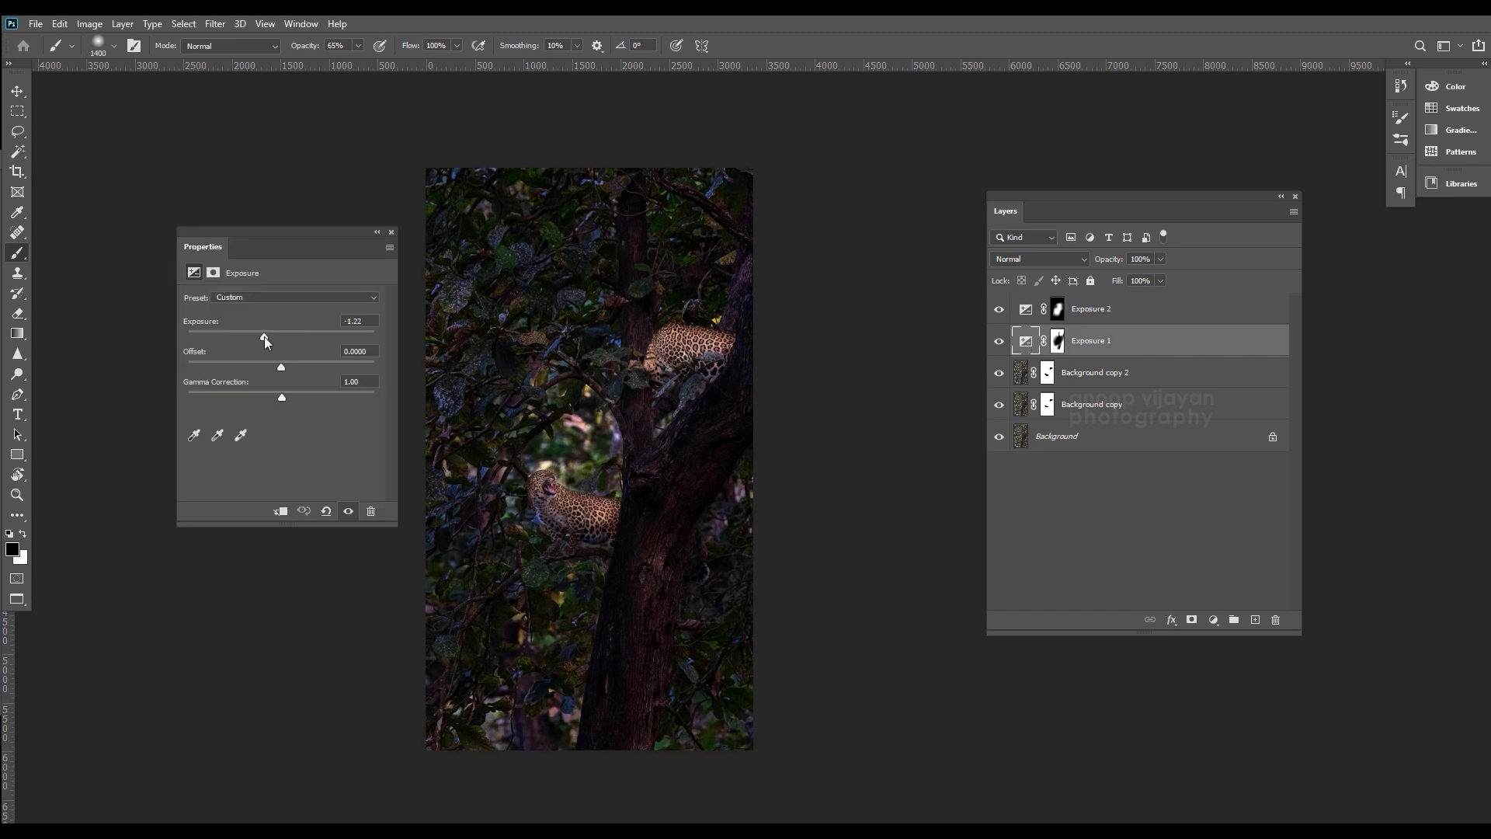
click(391, 232)
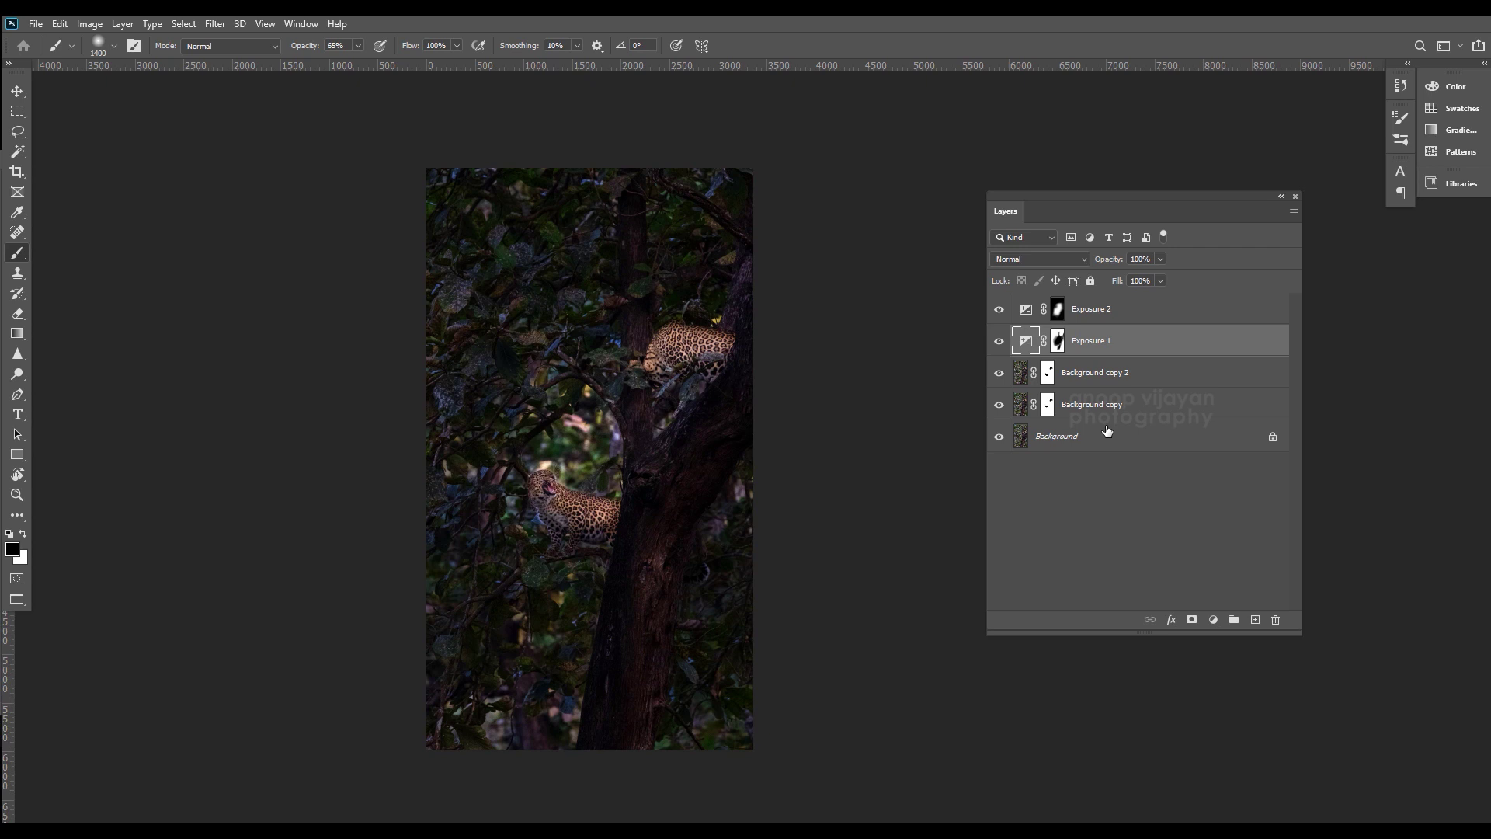
click(1155, 312)
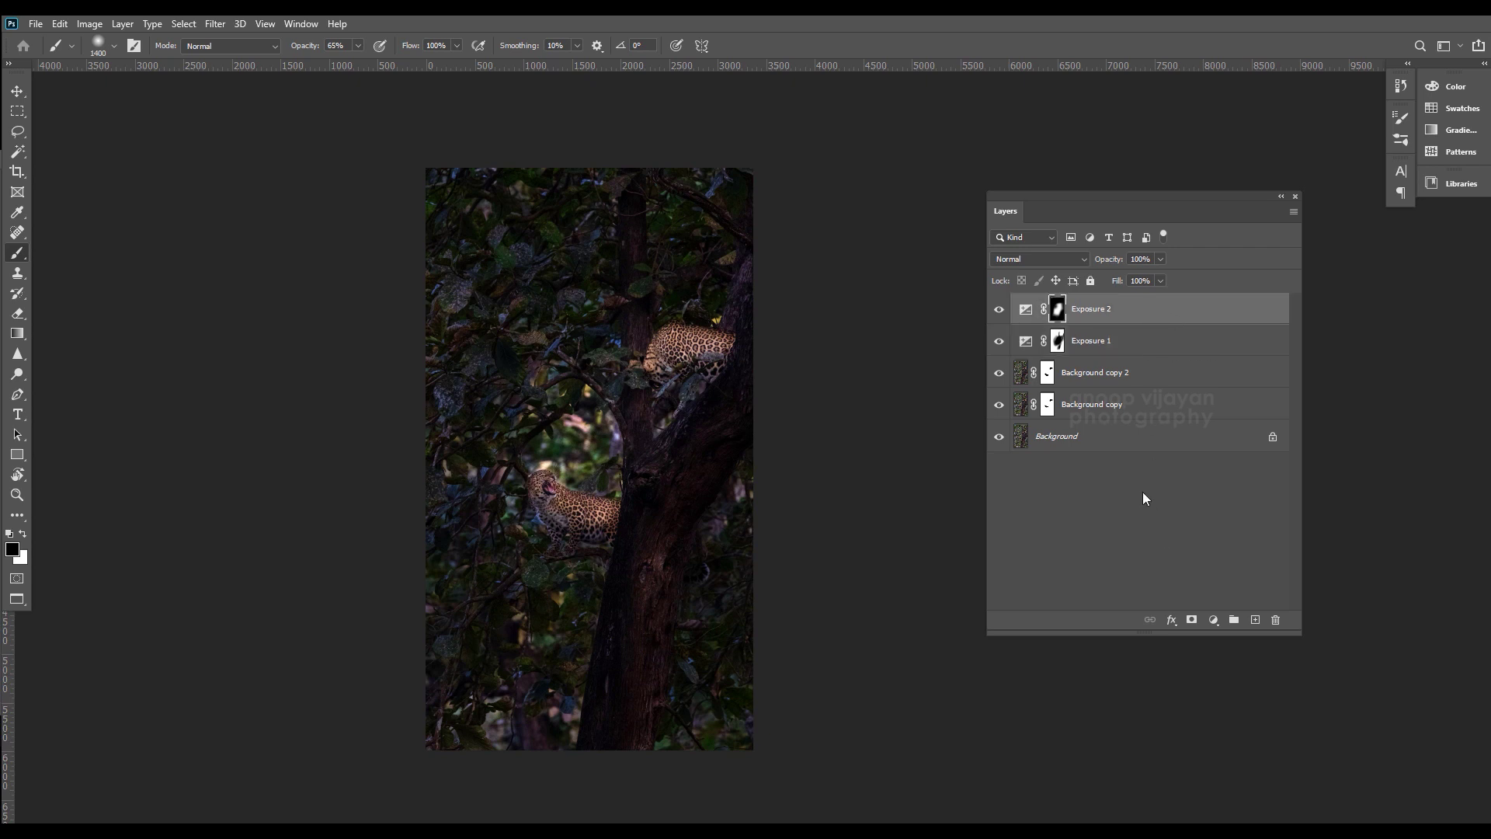
- Duplicate the Background layer and move Background copy 3 to the top of the stack
click(1131, 449)
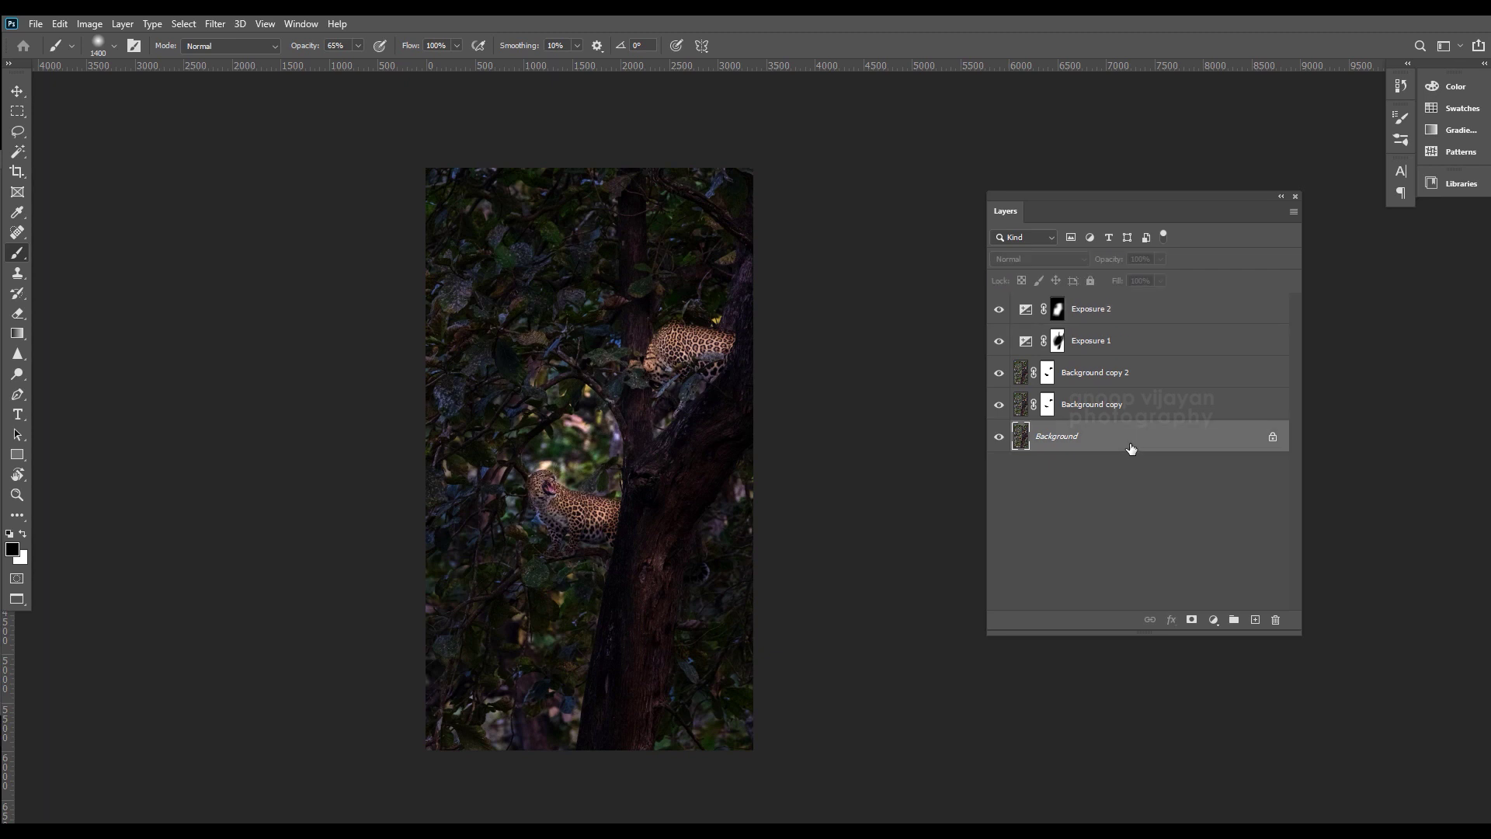
click(1156, 340)
click(1155, 314)
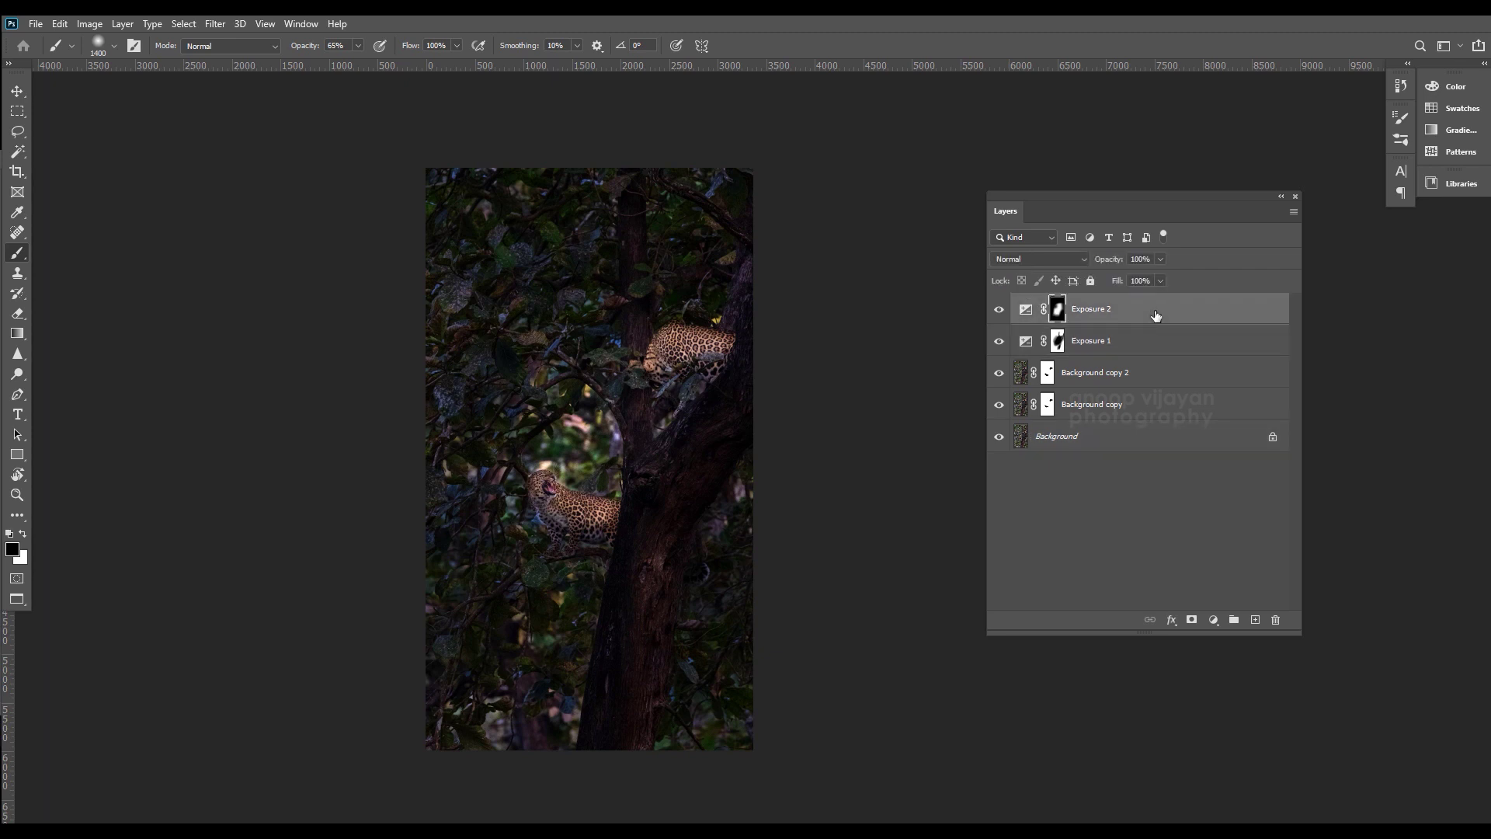
click(1130, 449)
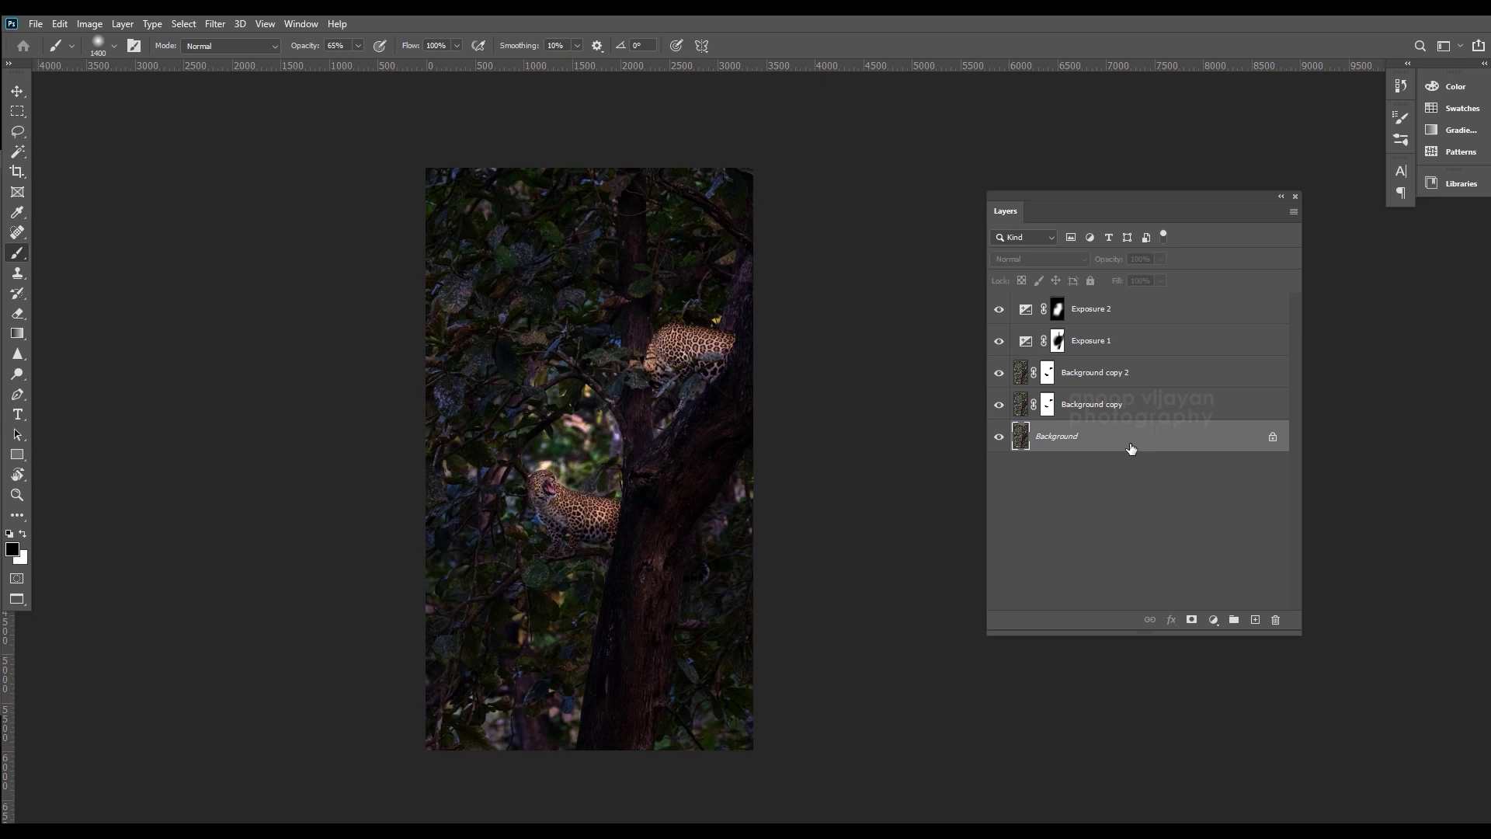
key(ctrl+j)
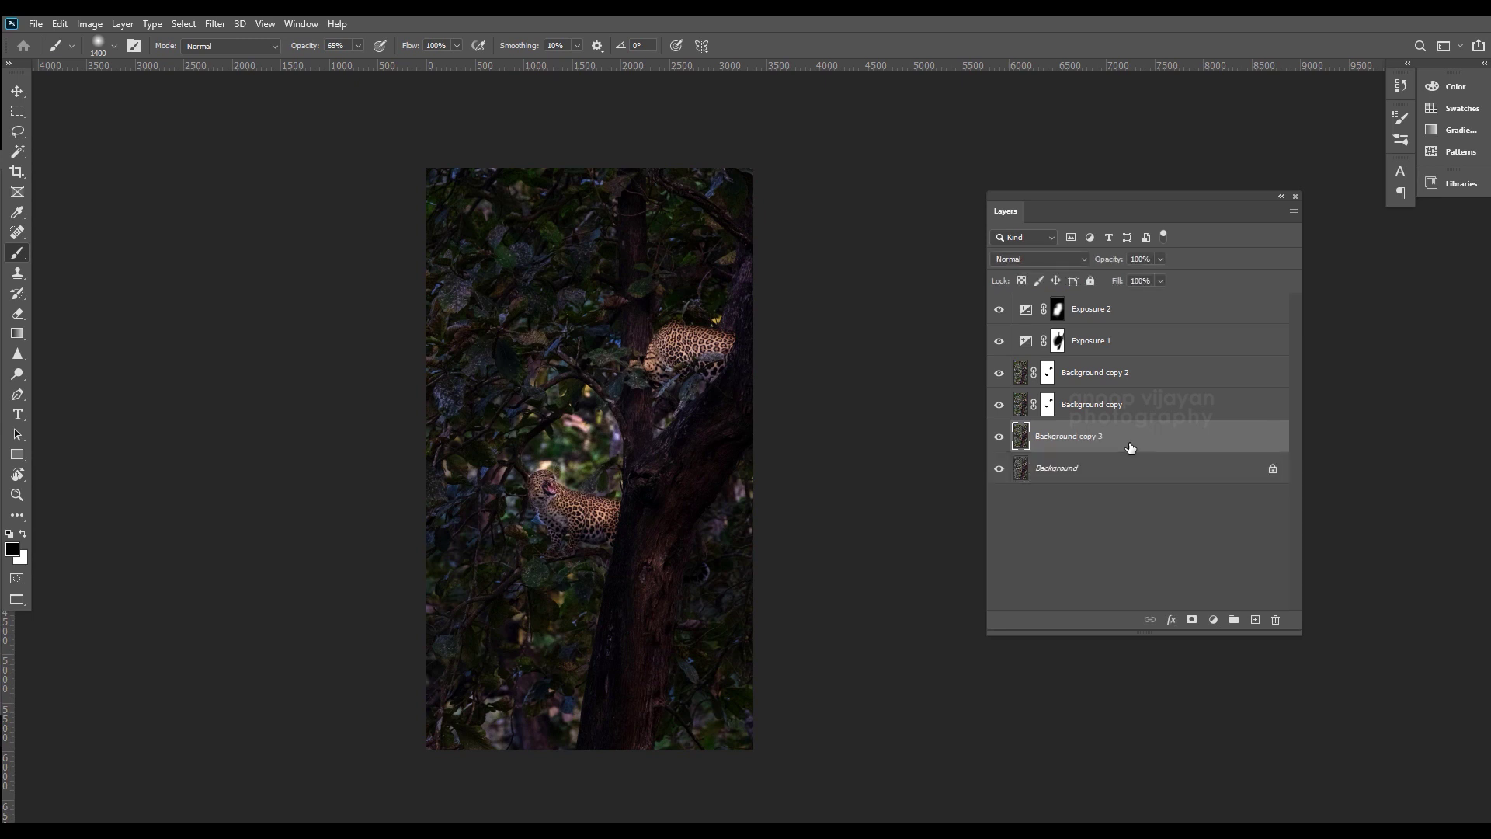
drag(1108, 443, 1110, 297)
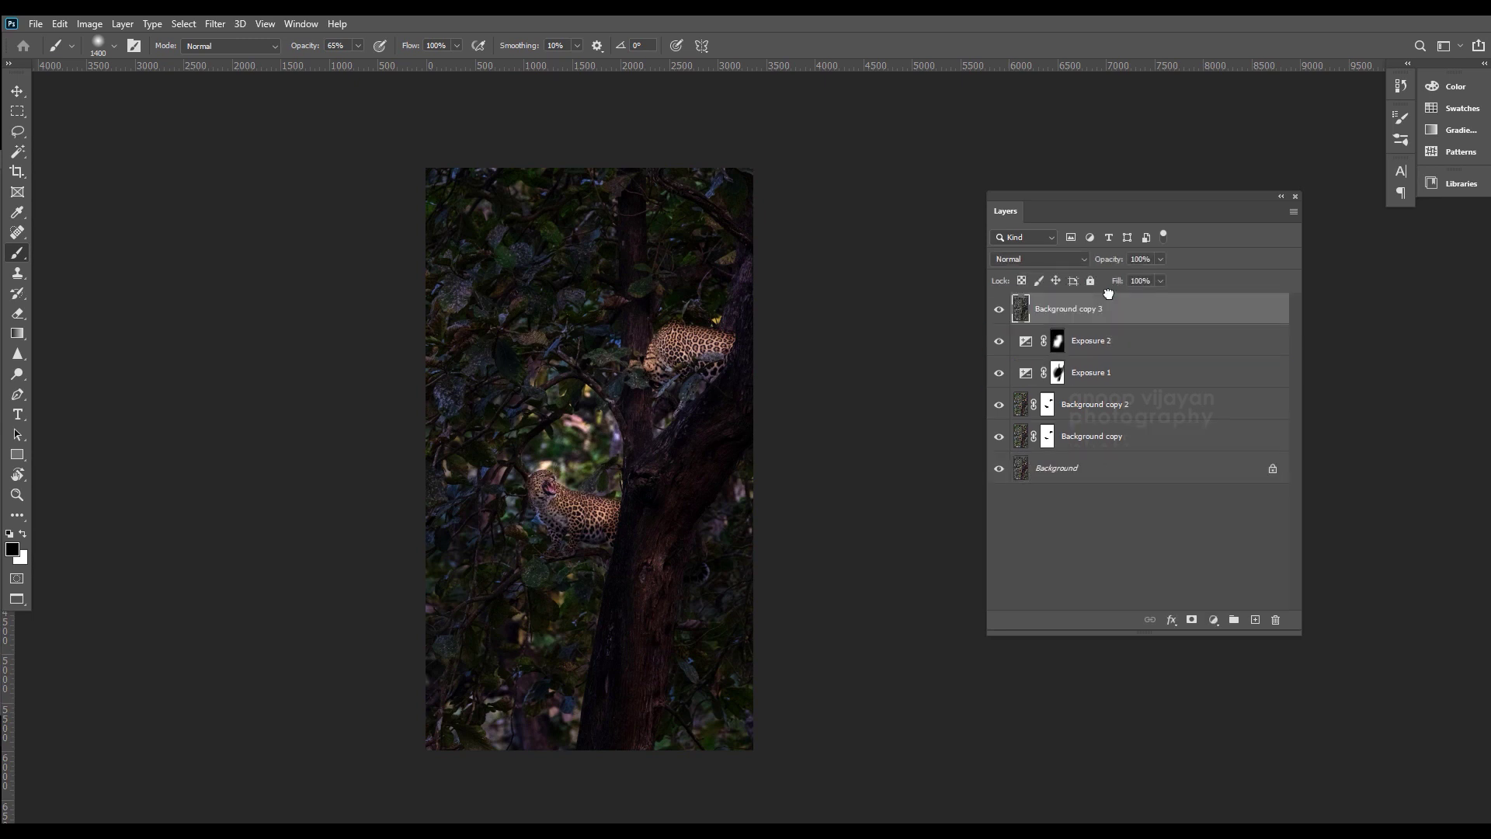
- Apply a High Pass filter with a 7.0-pixel radius to Background copy 3
click(222, 25)
mouse_move(303, 332)
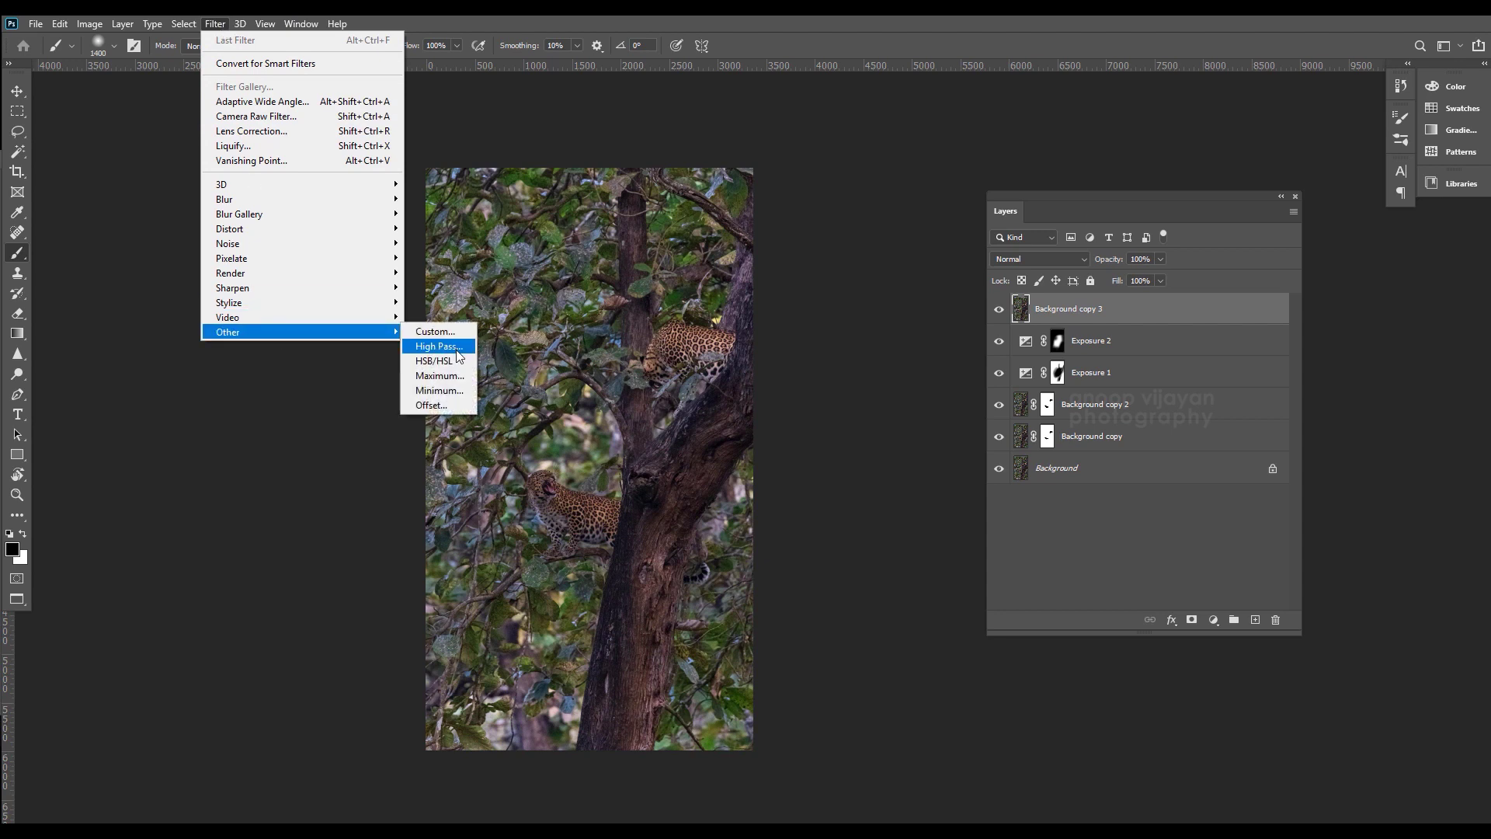
click(458, 346)
drag(751, 189, 286, 255)
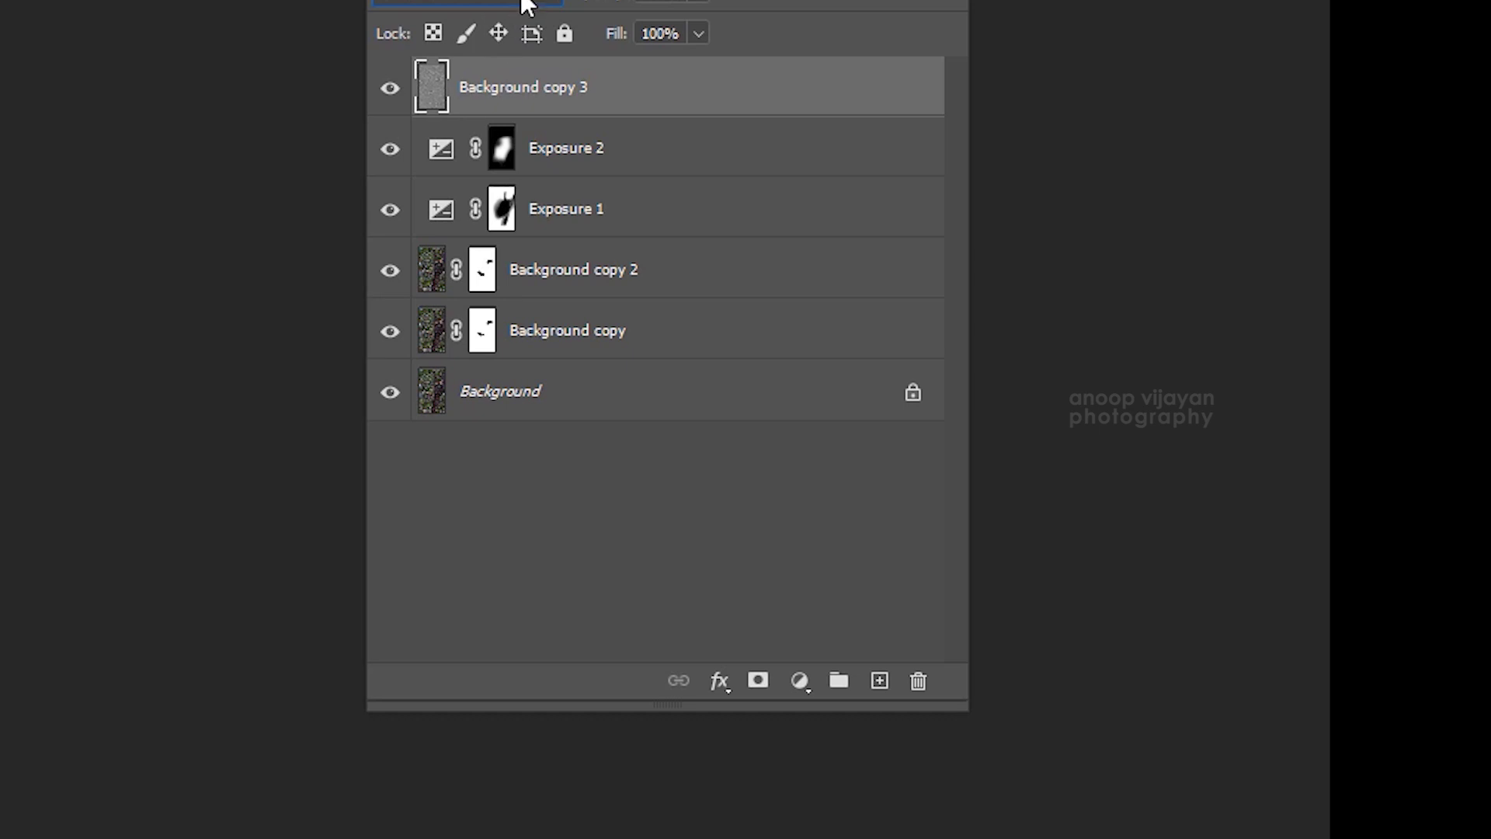
- Set the High Pass layer's blend mode to Hard Light and compare it hidden
click(528, 5)
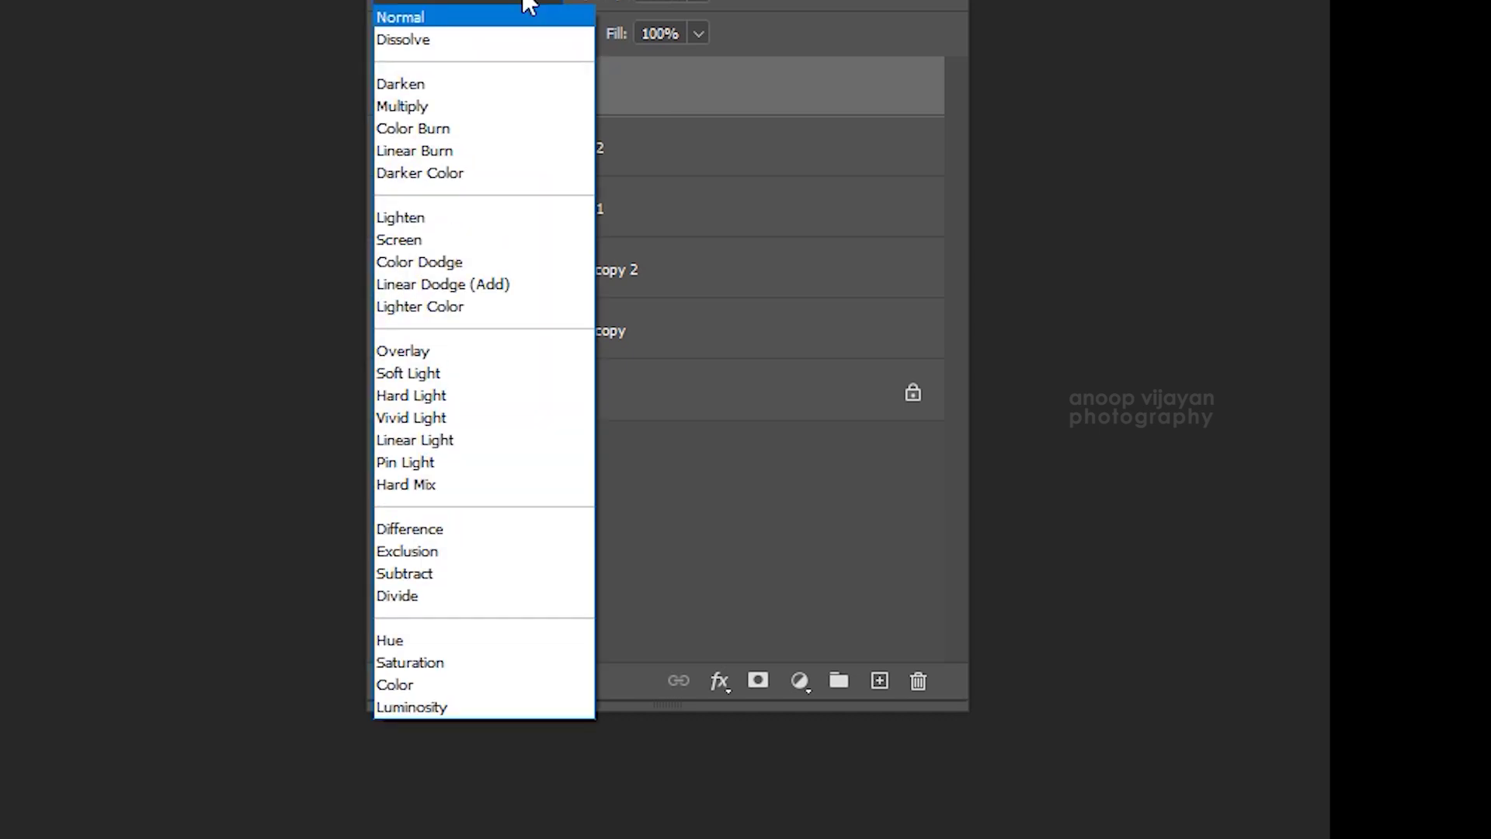
click(464, 396)
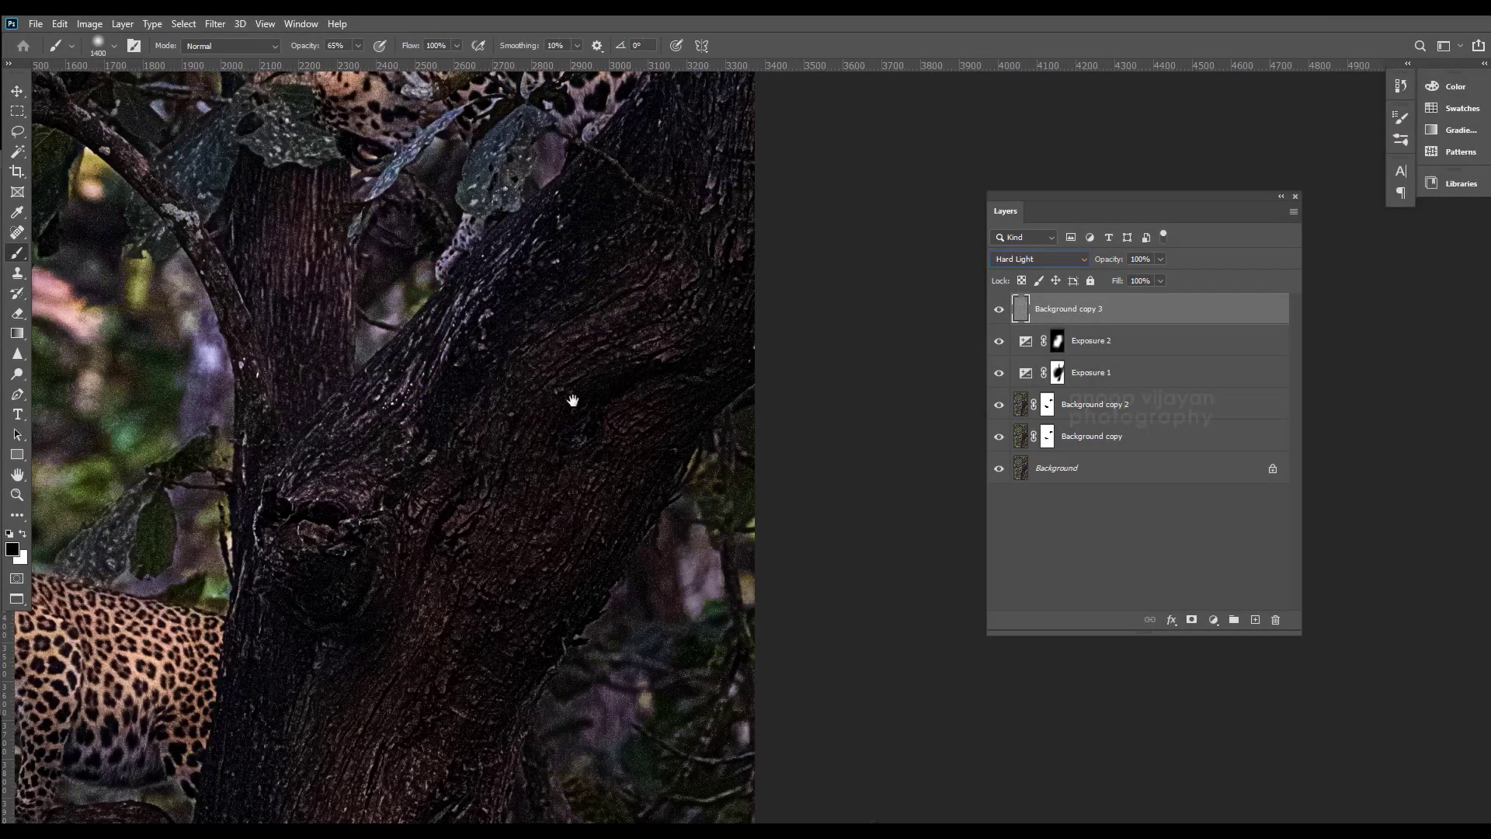
drag(462, 346, 719, 424)
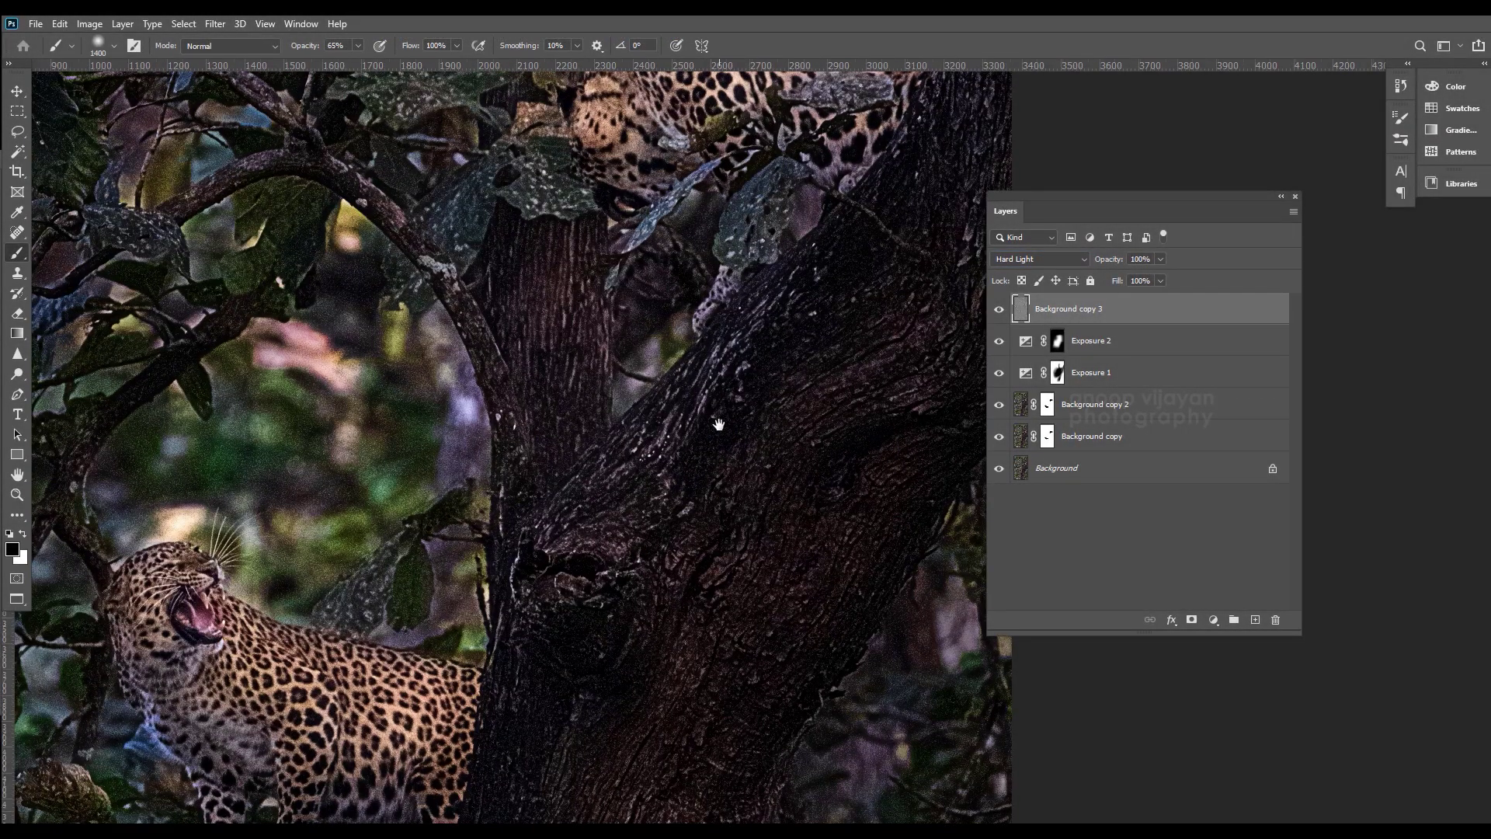
key(ctrl+0)
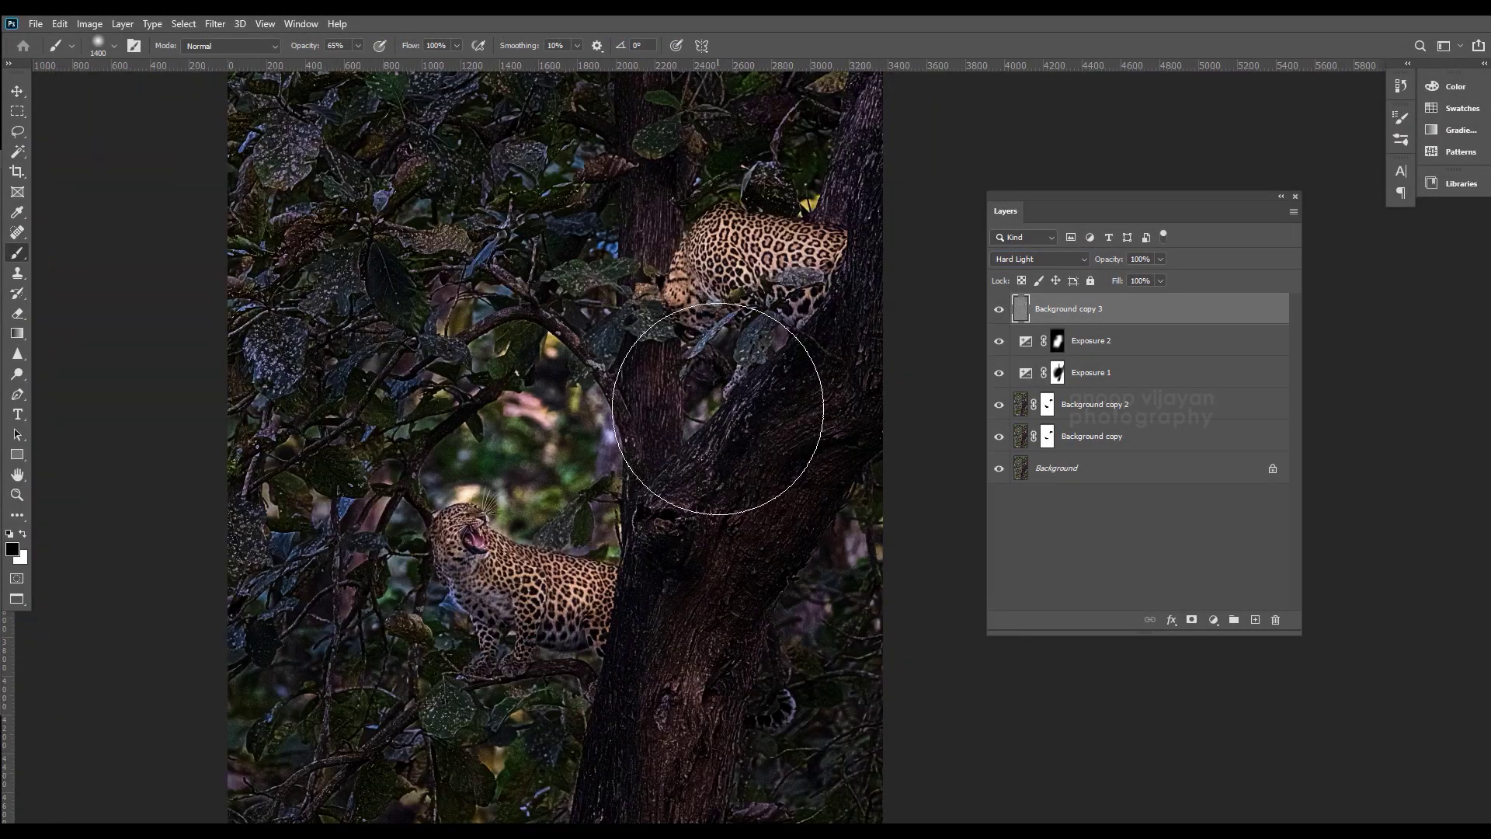
click(999, 309)
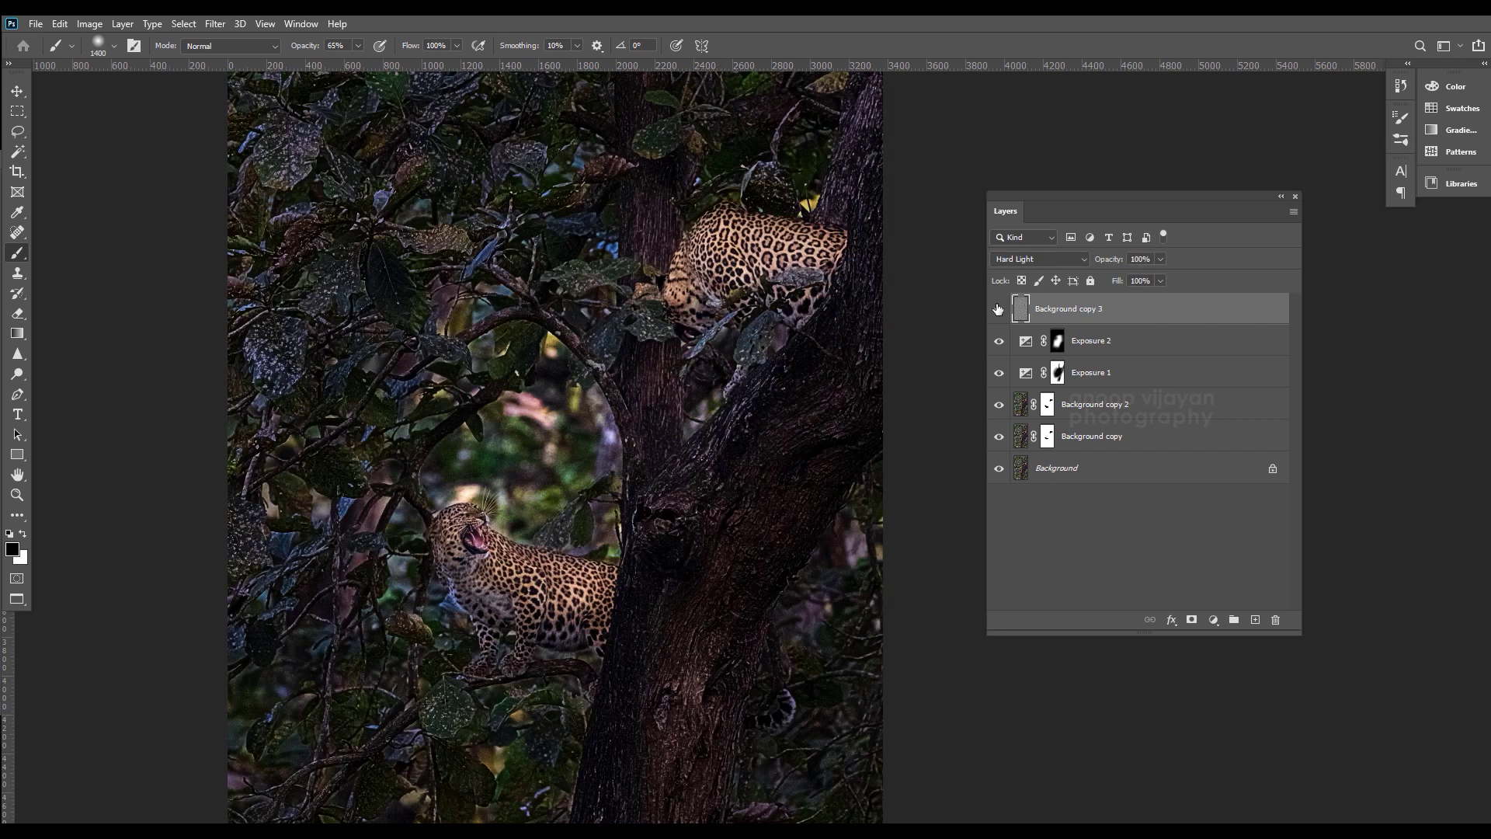
- Lower the High Pass layer's opacity to 26% and turn it back on
click(1161, 259)
drag(1131, 278, 1119, 278)
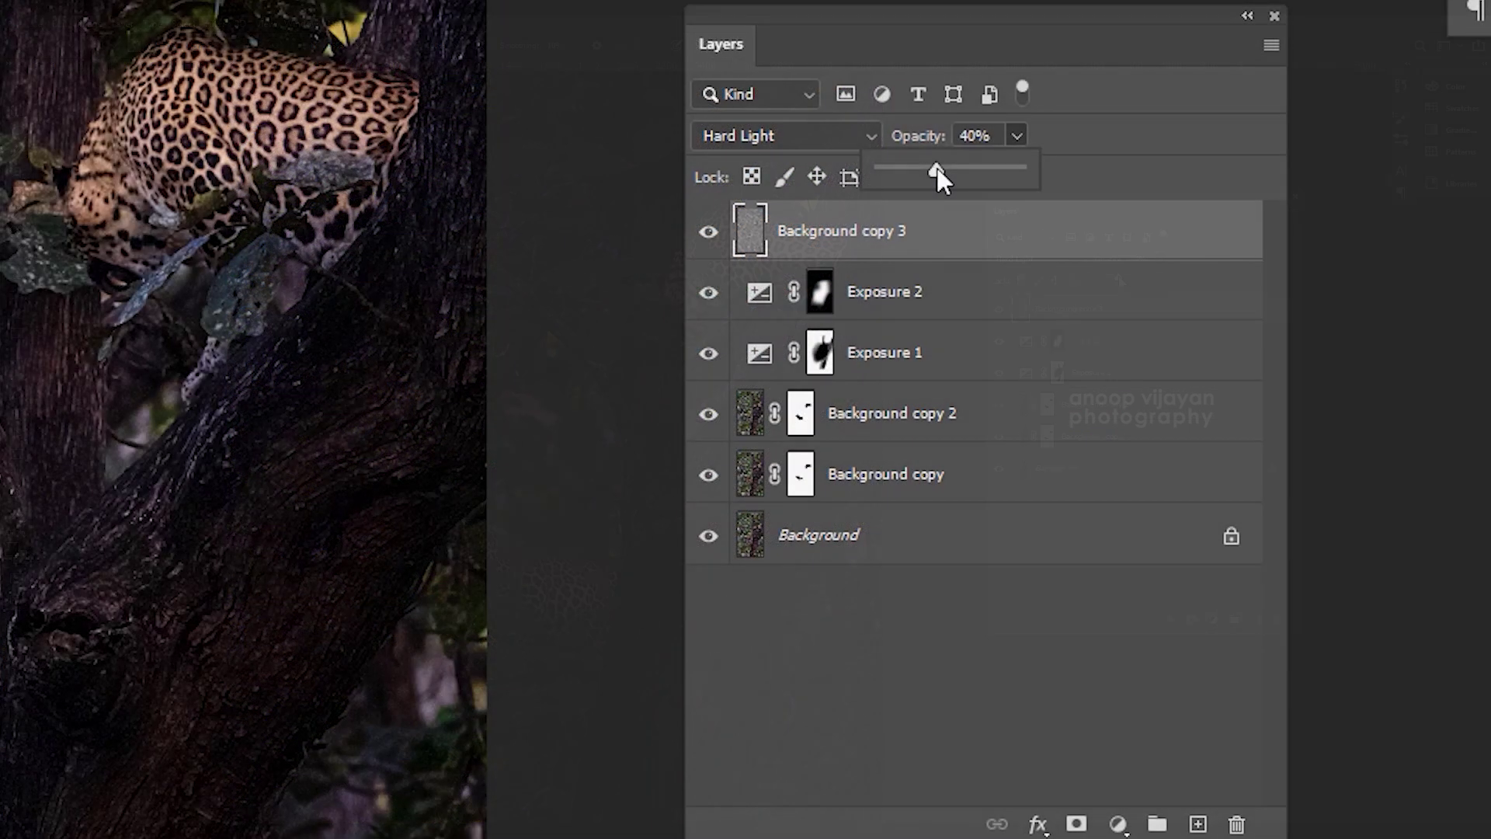
drag(937, 168, 916, 168)
click(702, 247)
click(708, 233)
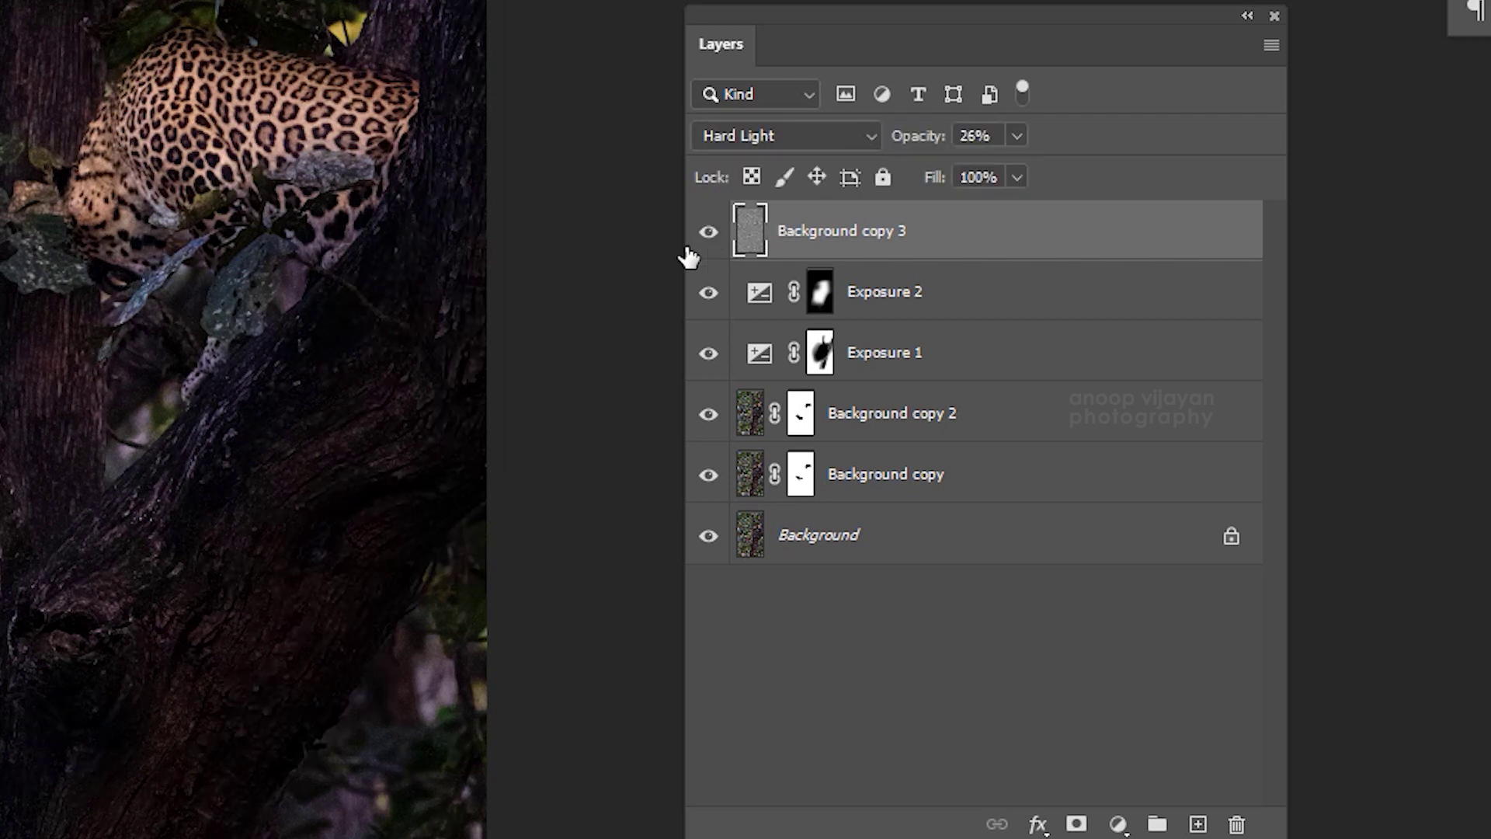
- Erase the high-pass sharpening from the lower foliage with a small eraser
ctrl+click(749, 231)
key(ctrl+minus)
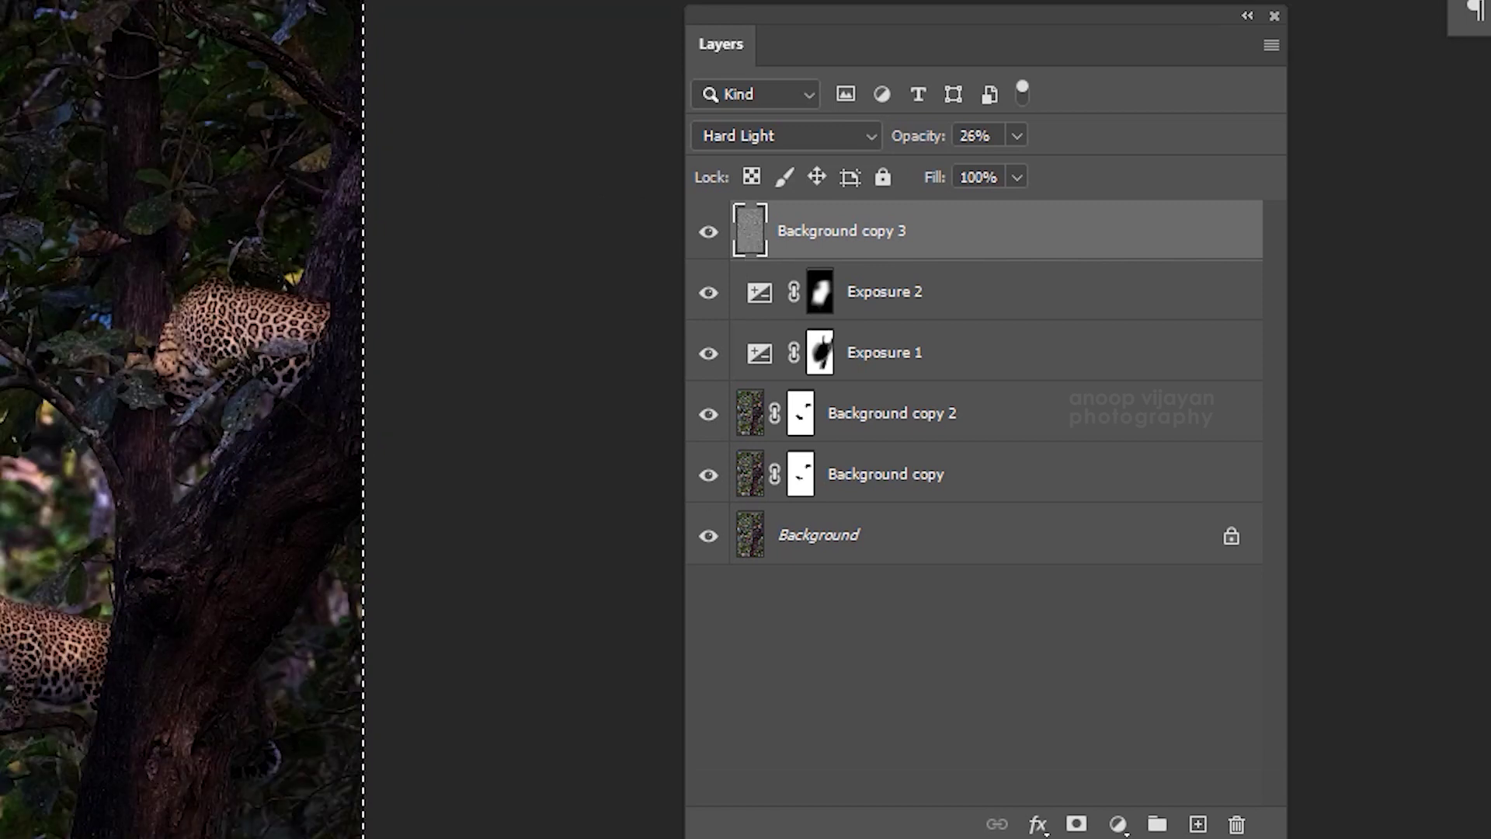
key(ctrl+d)
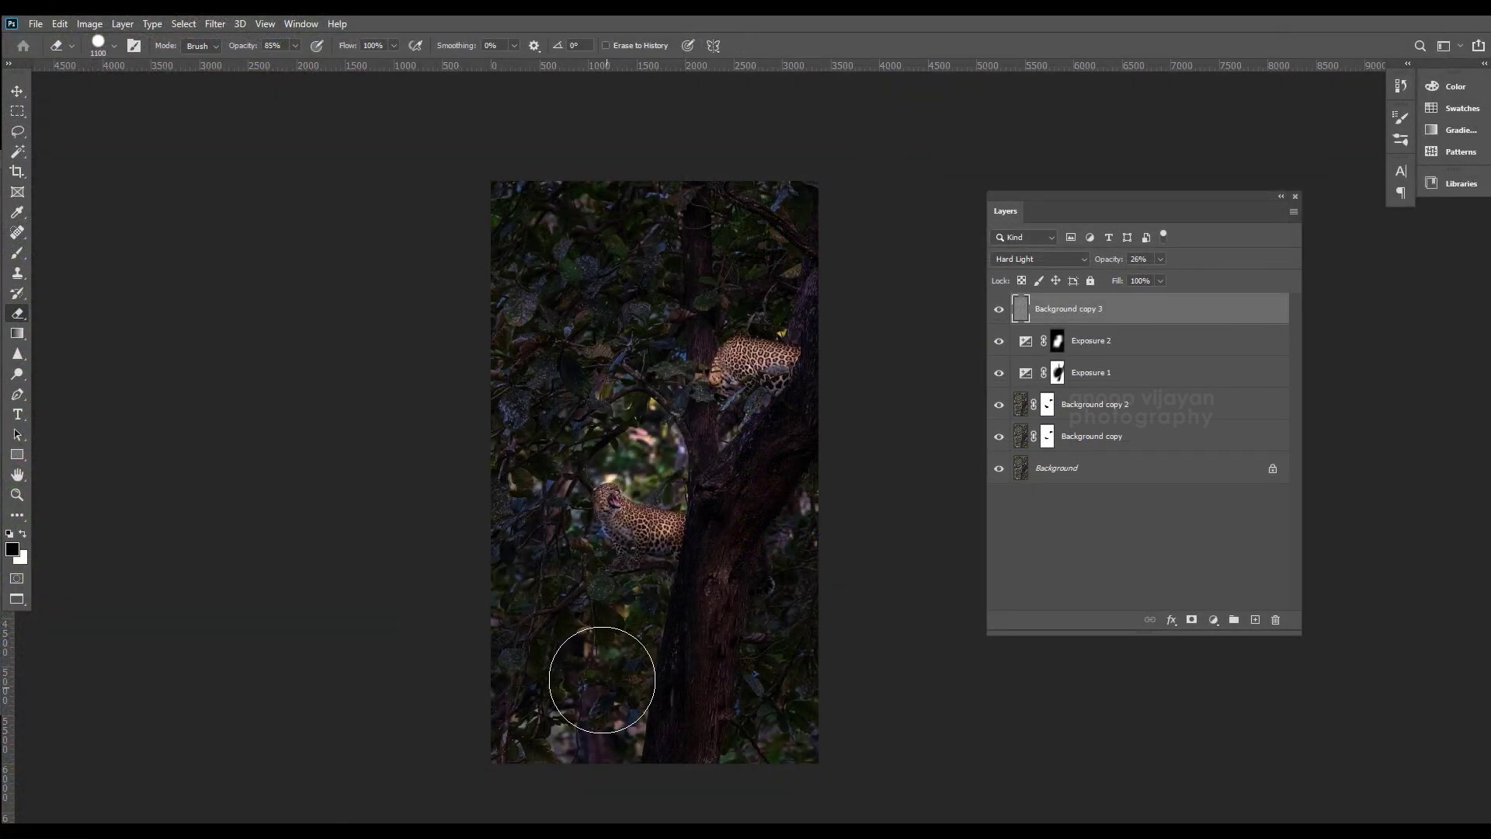
key(bracketleft)
key(bracketleft)
key(bracketleft)
drag(549, 566, 633, 416)
key(bracketleft)
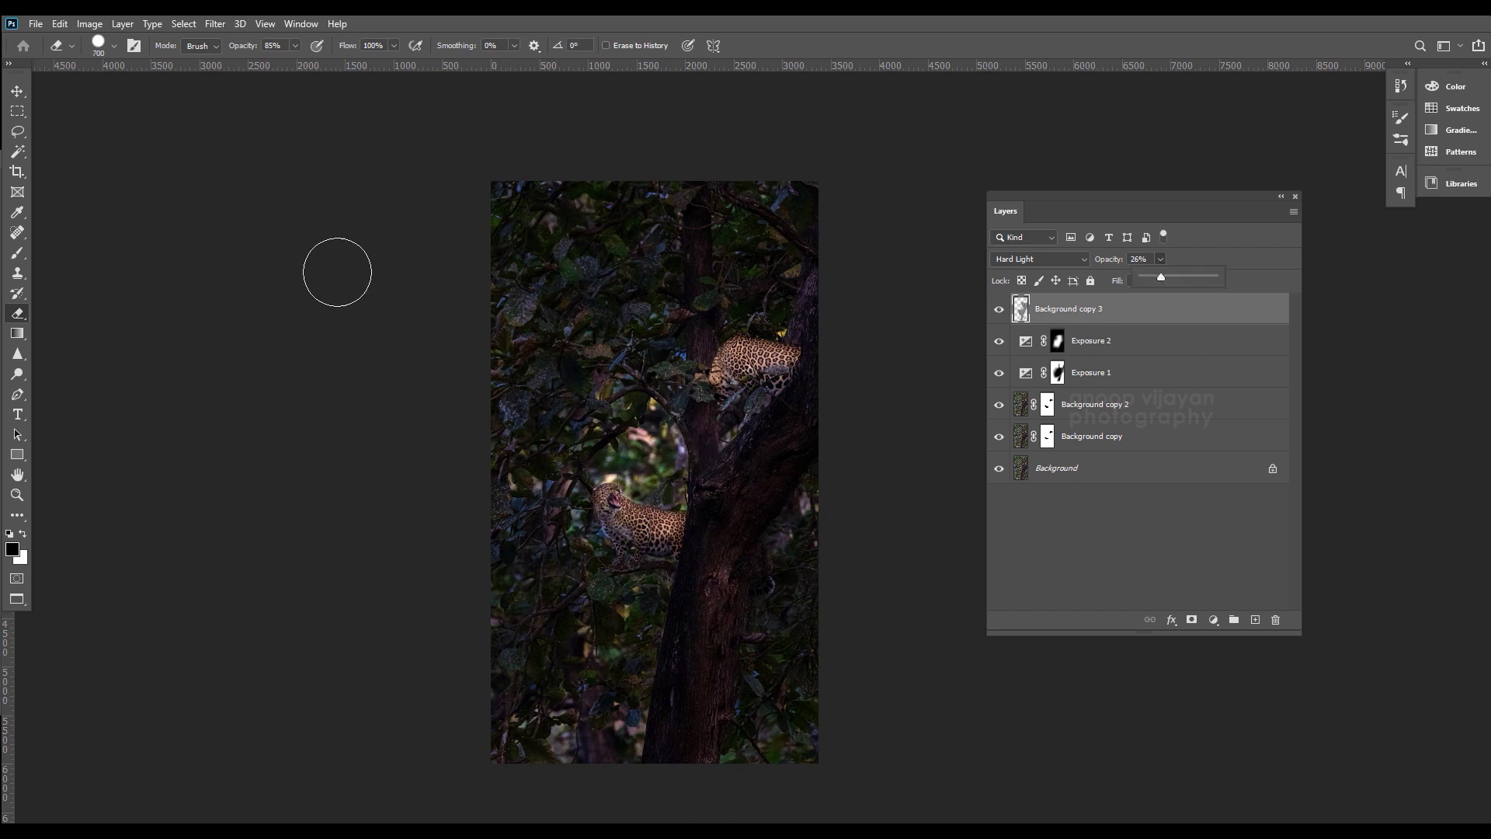
key(v)
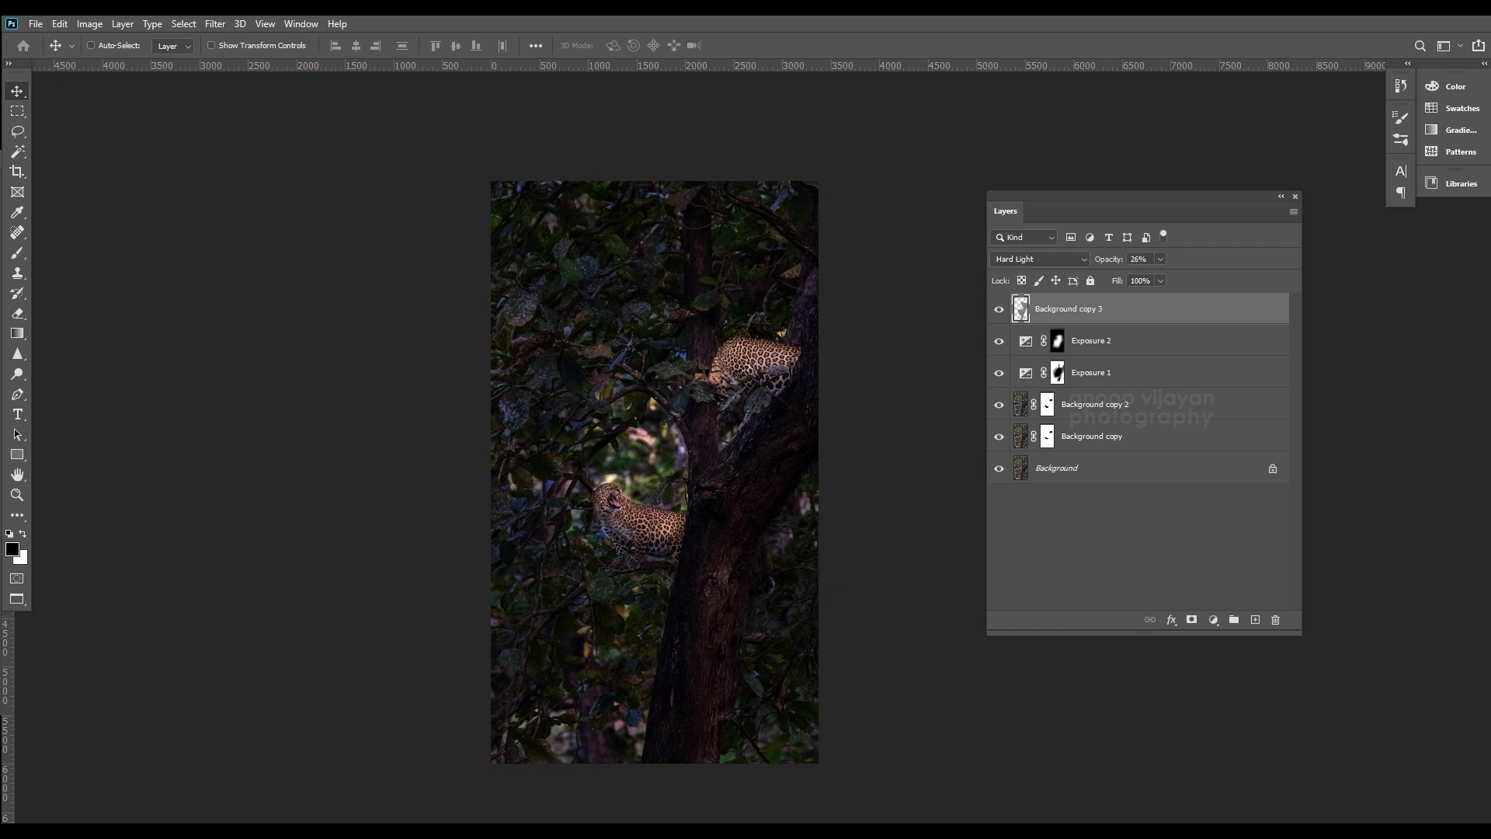
- Paste the signature watermark layers and place them near the bottom centre
key(ctrl+v)
mouse_move(661, 583)
mouse_down()
mouse_move(666, 695)
mouse_move(668, 677)
mouse_up()
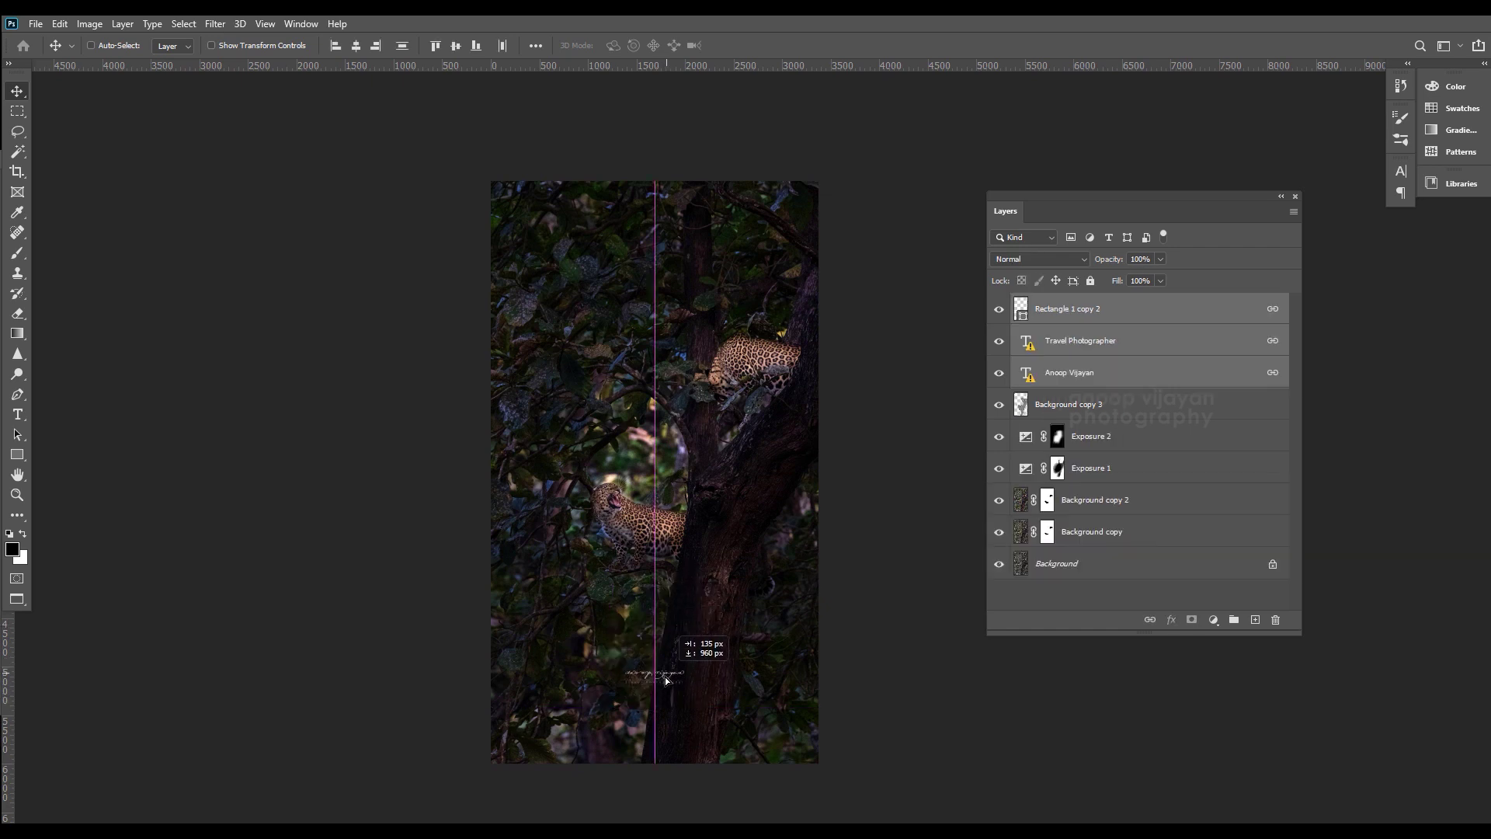
drag(668, 678, 668, 677)
- Convert the locked Background layer into Layer 0
ctrl+click(628, 225)
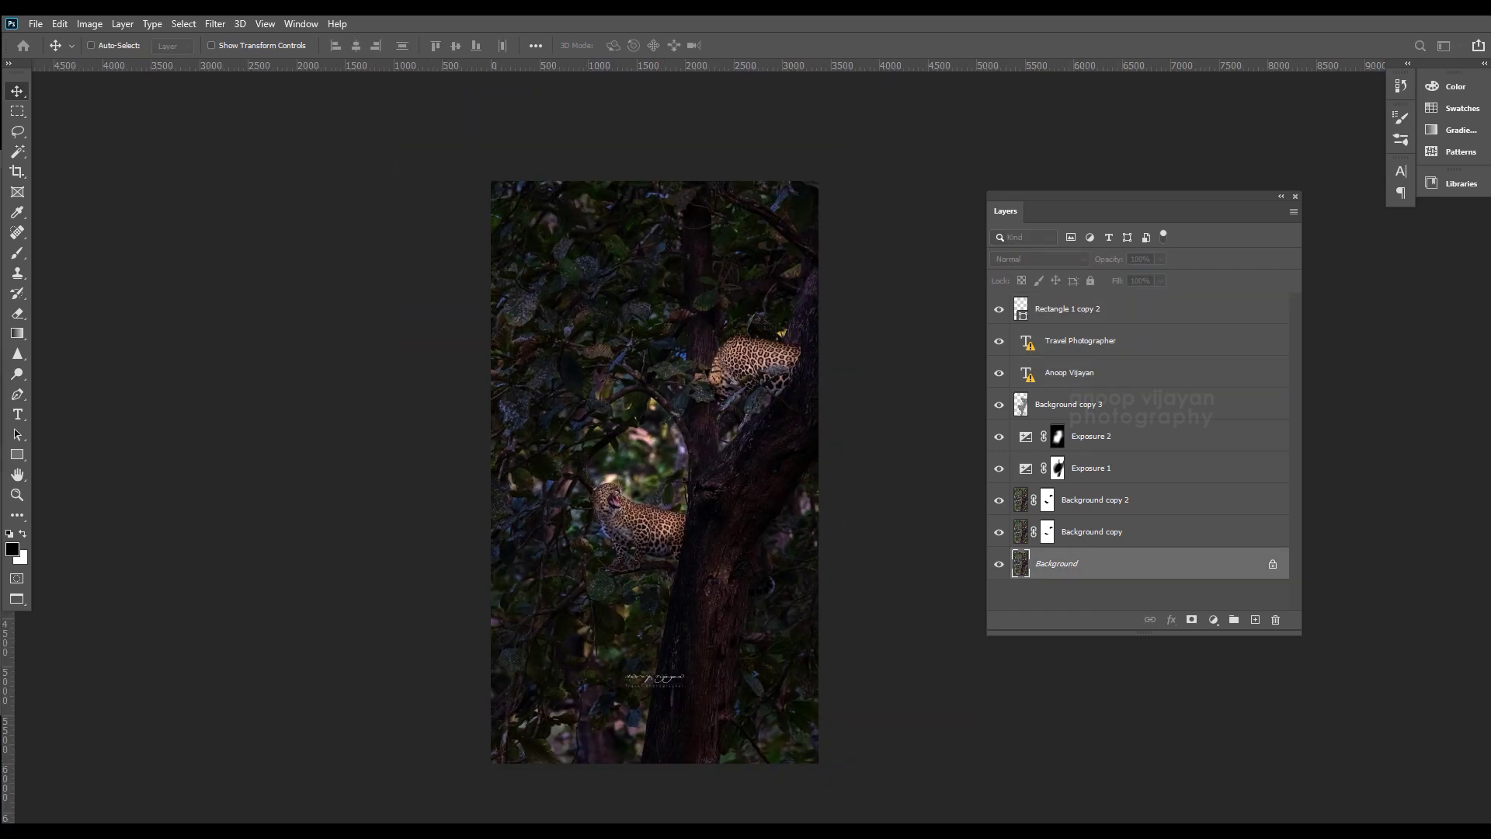
double_click(1057, 563)
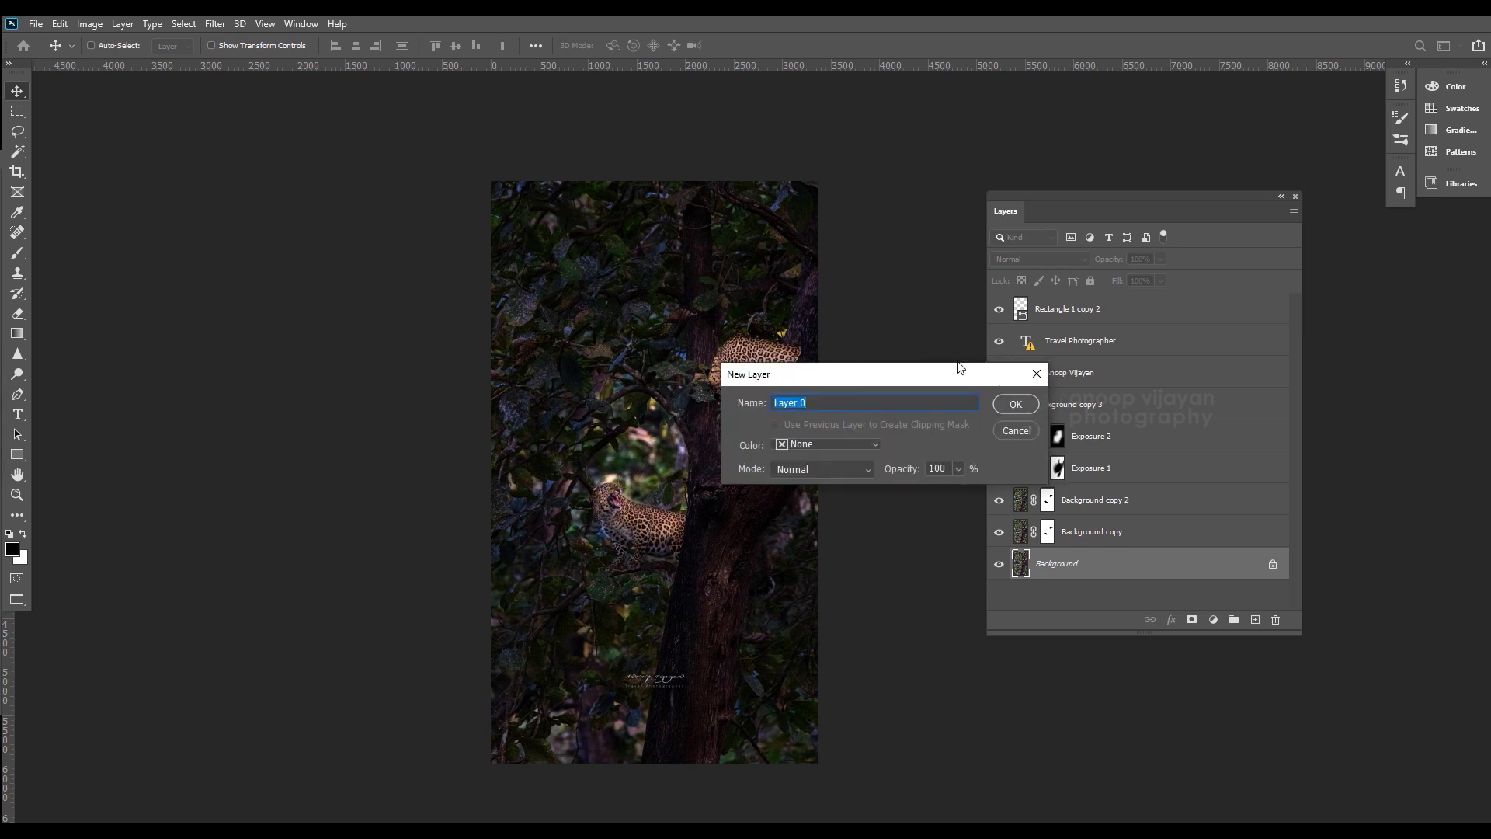
click(871, 418)
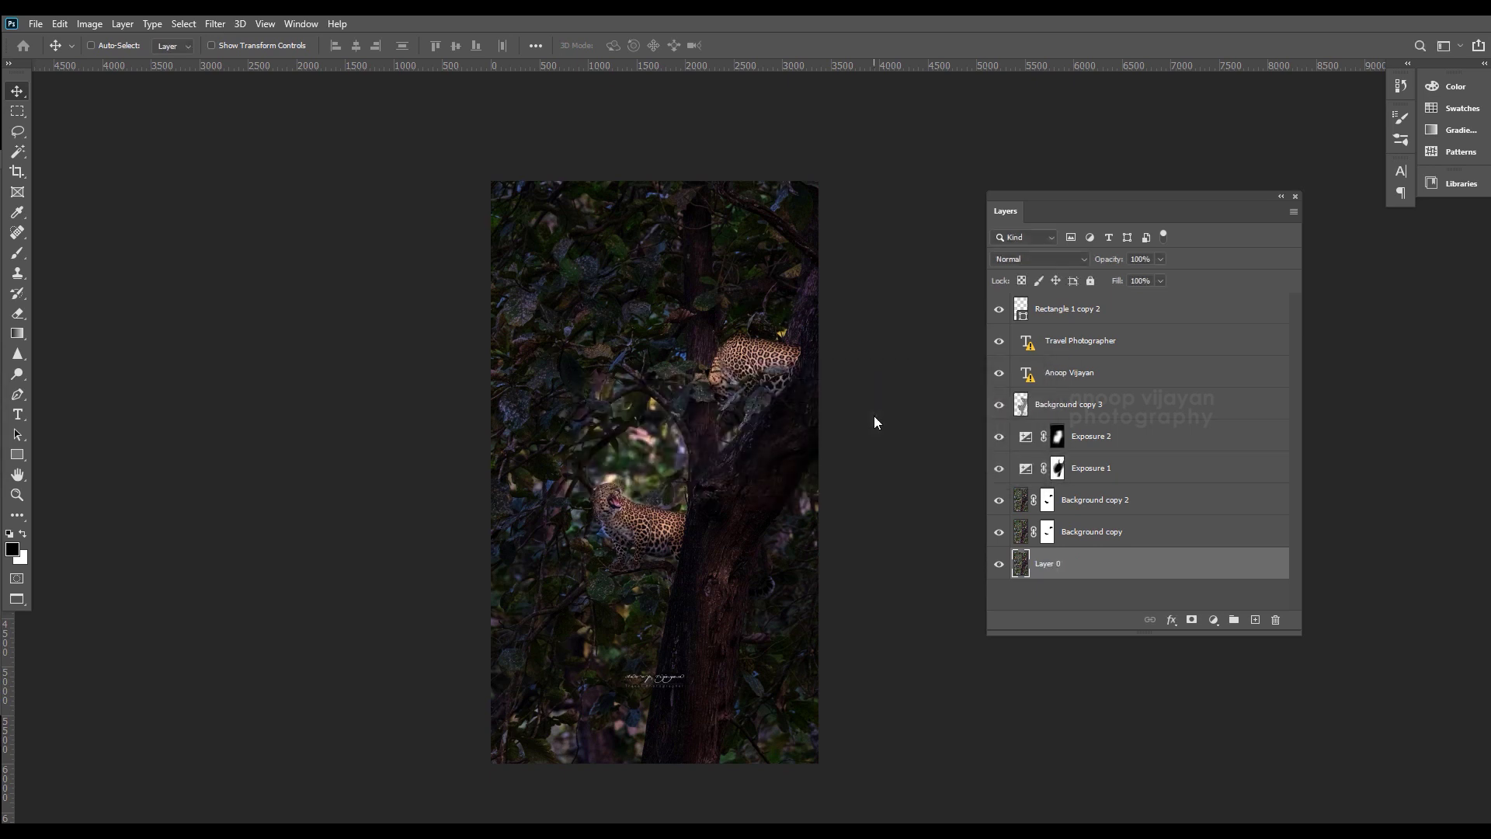
- Scale all layers together to about 108.27%
shift+click(1138, 319)
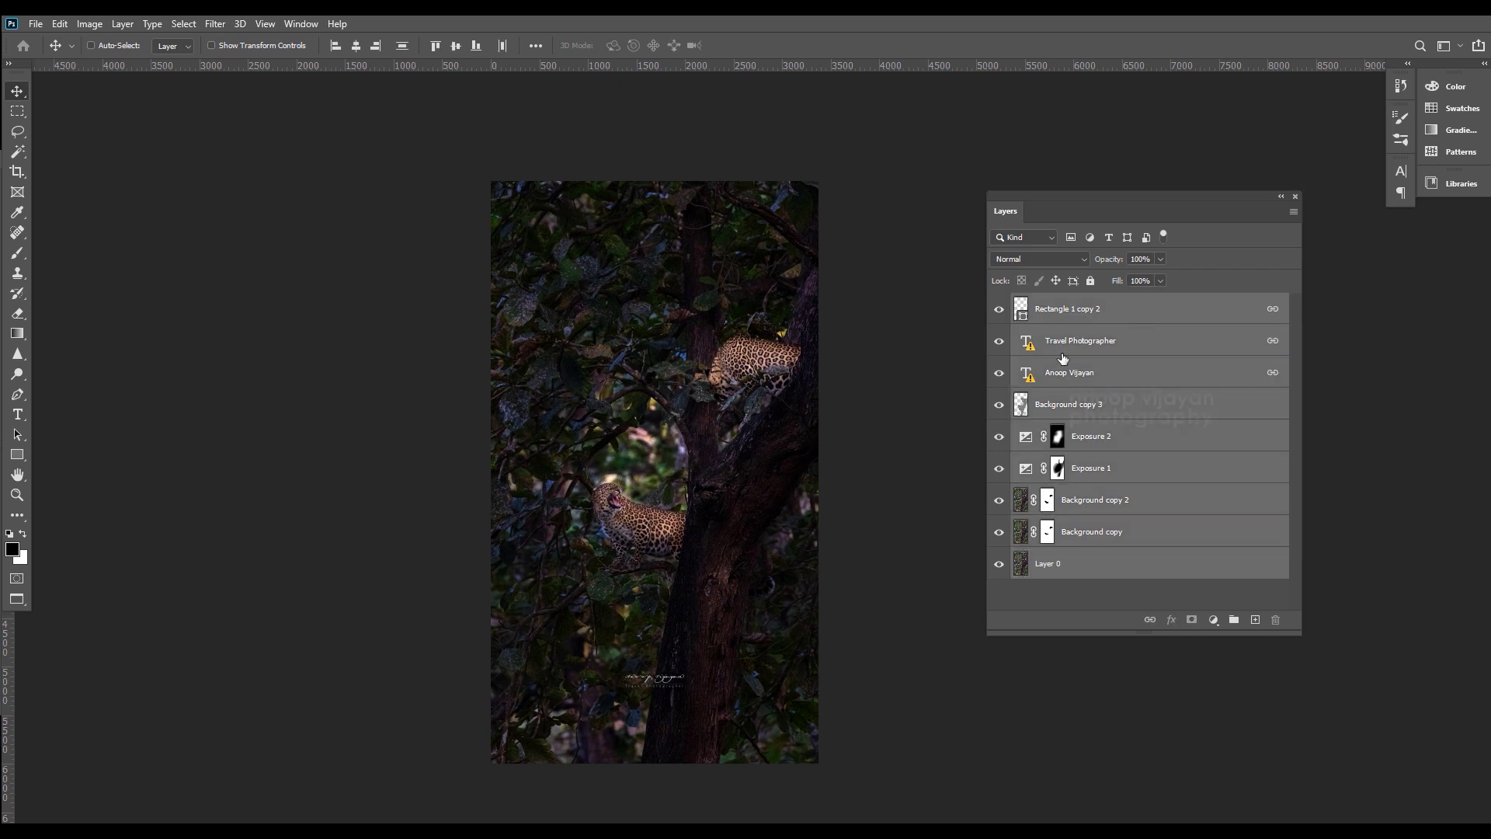
key(ctrl+t)
drag(491, 762, 460, 811)
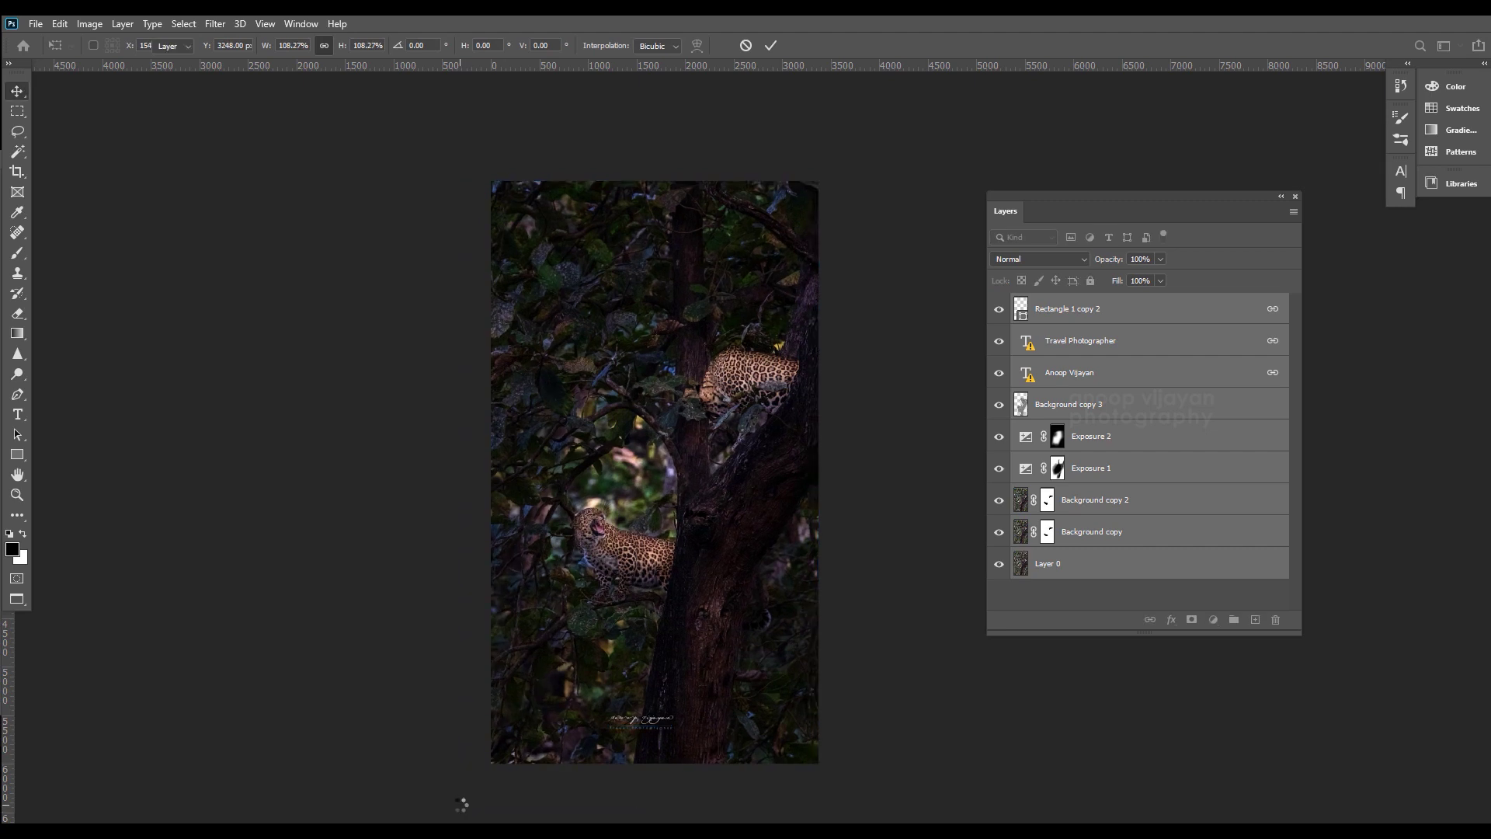
drag(427, 319, 494, 292)
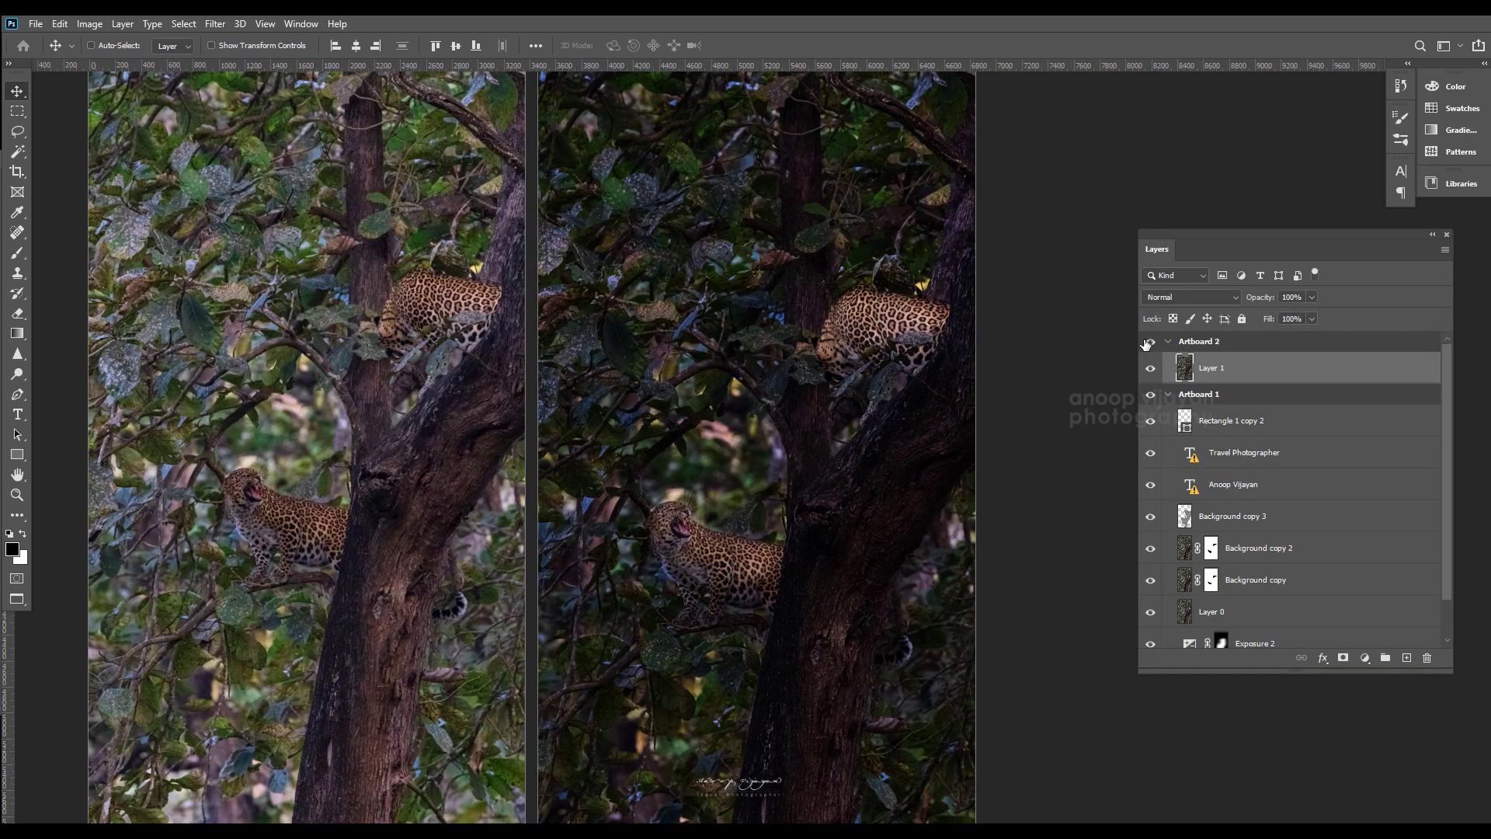
- Zoom out so the original and edited artboards appear side by side
scroll(482, 427, left, 3)
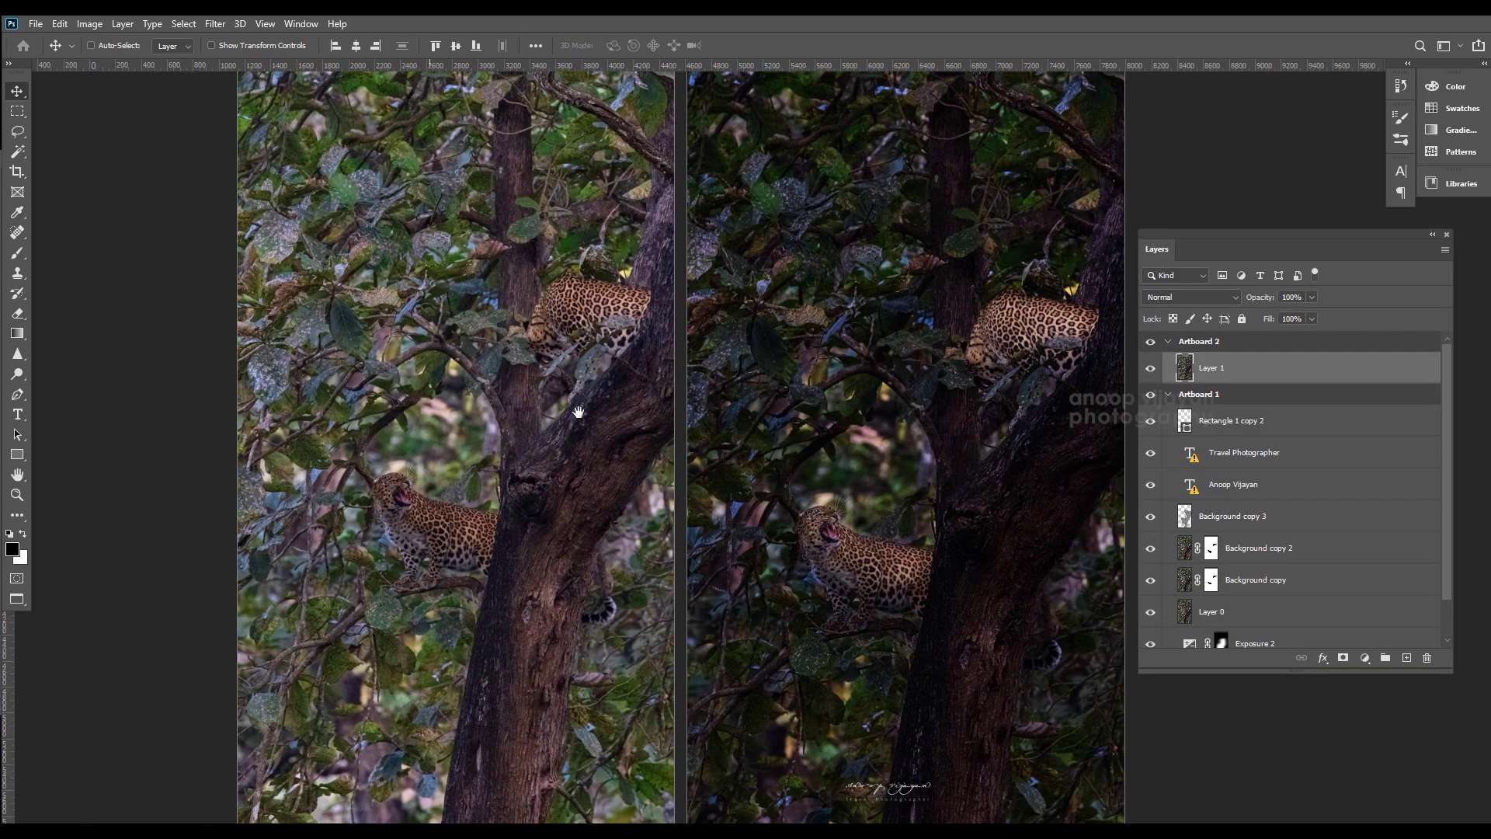
key(ctrl+minus)
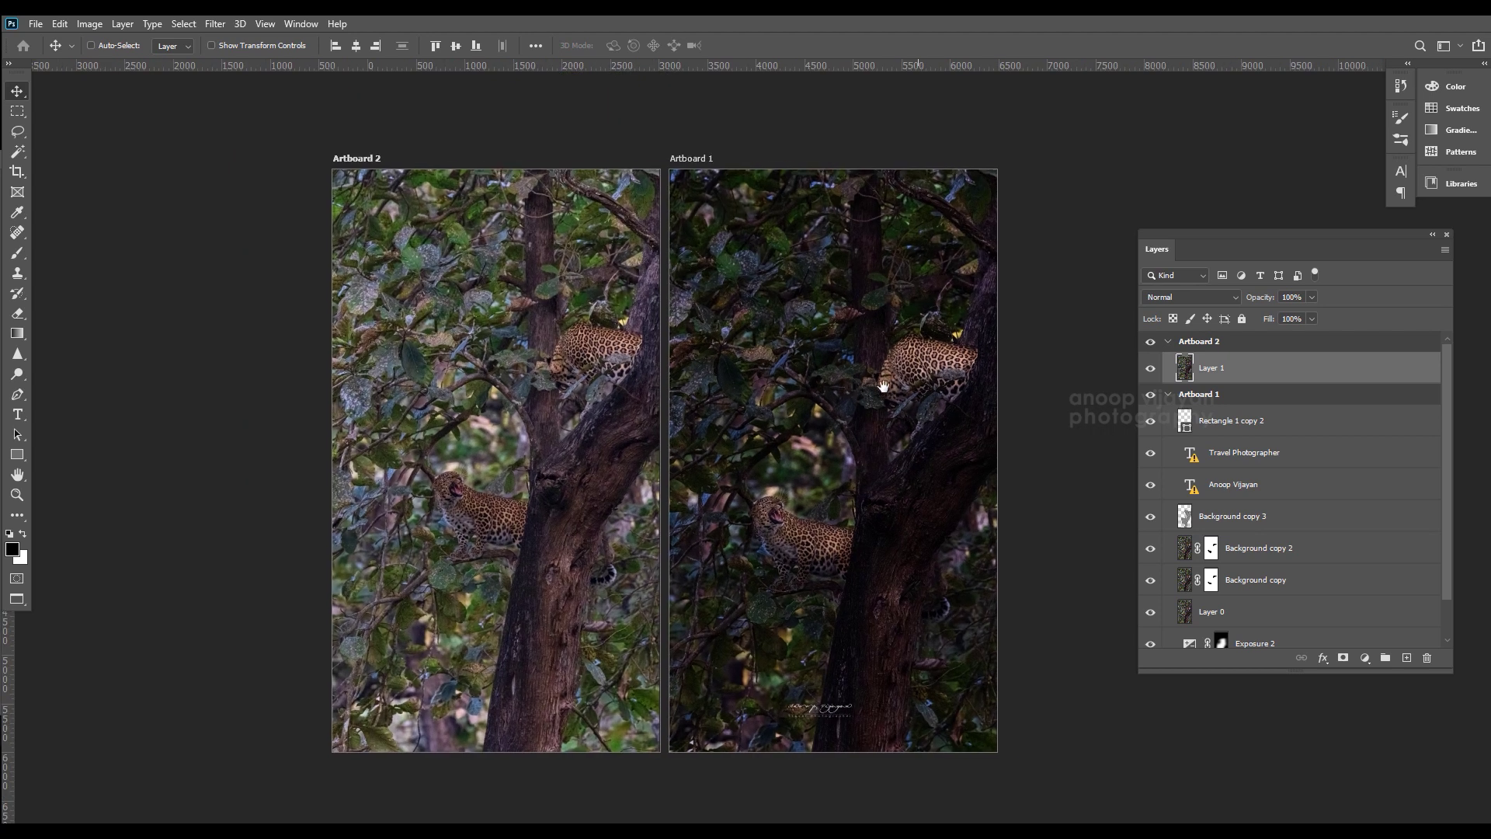